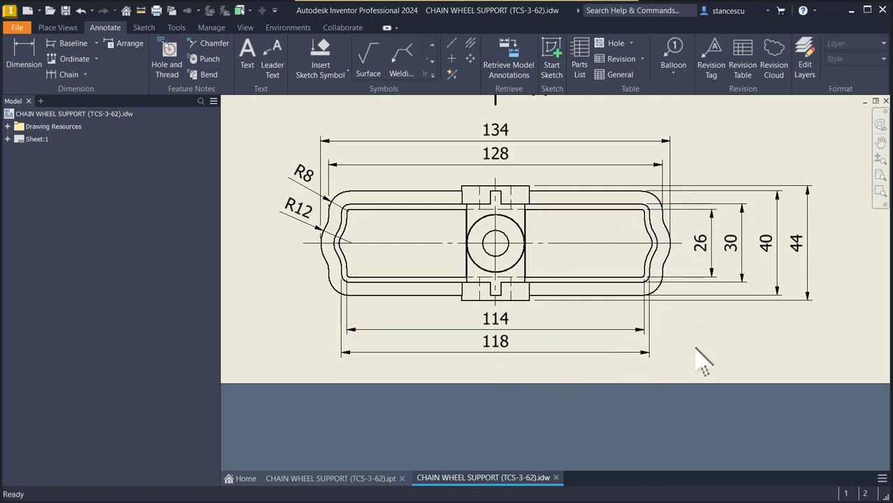
pyautogui.press('Home')
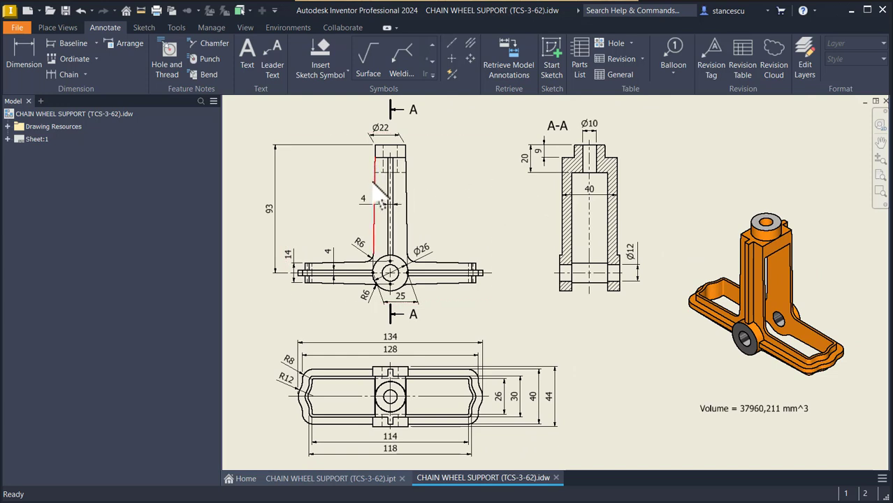
pyautogui.click(390, 210)
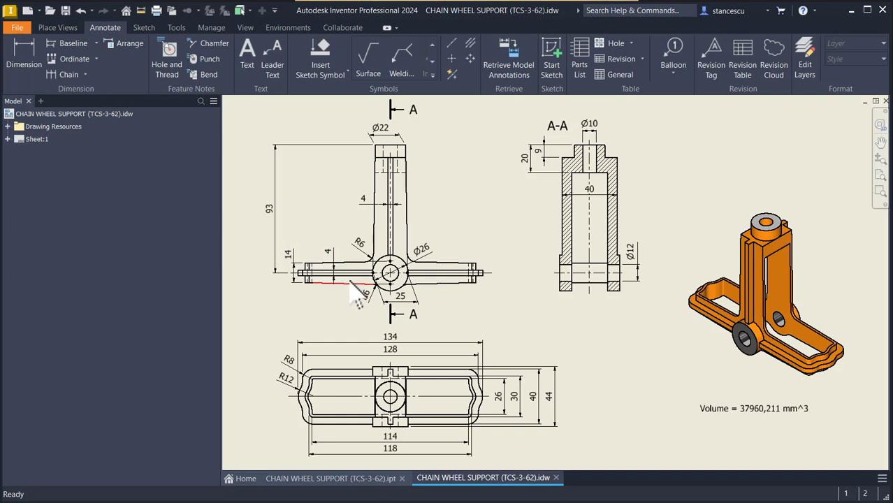
pyautogui.click(503, 210)
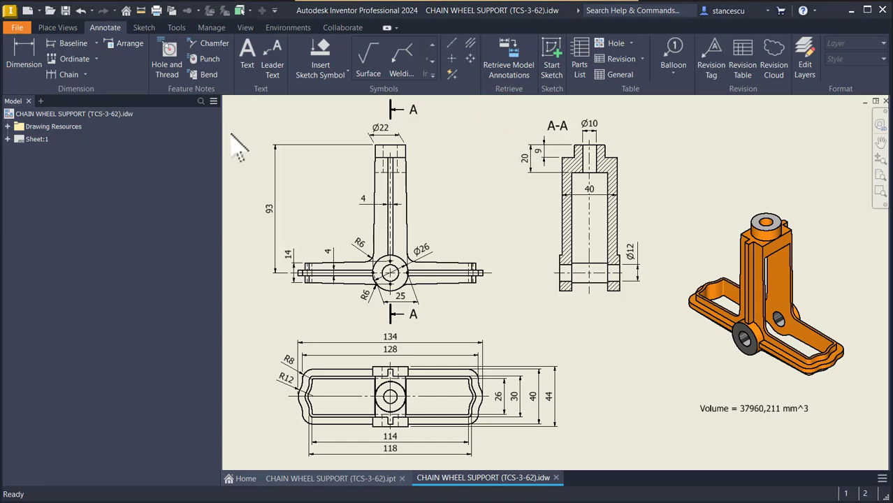
# Create a new metric part from the Standard (mm).ipt template and start a 2D sketch on the front XY plane.
pyautogui.click(27, 11)
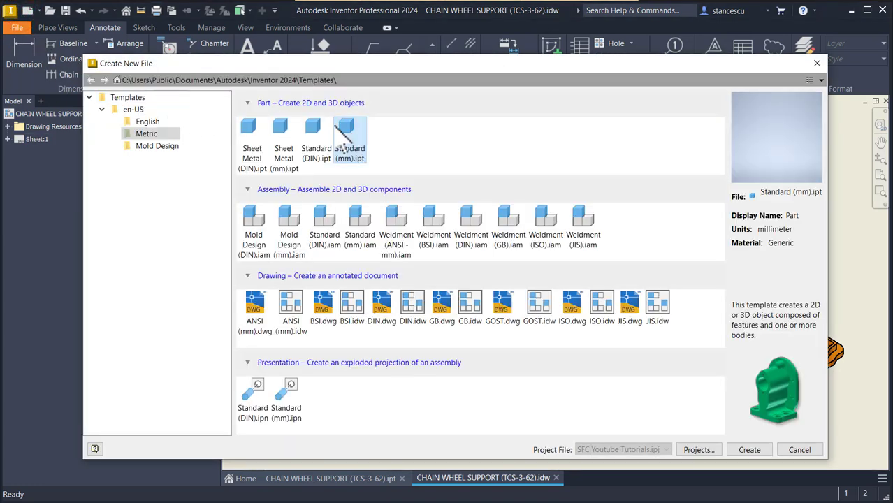
pyautogui.doubleClick(347, 130)
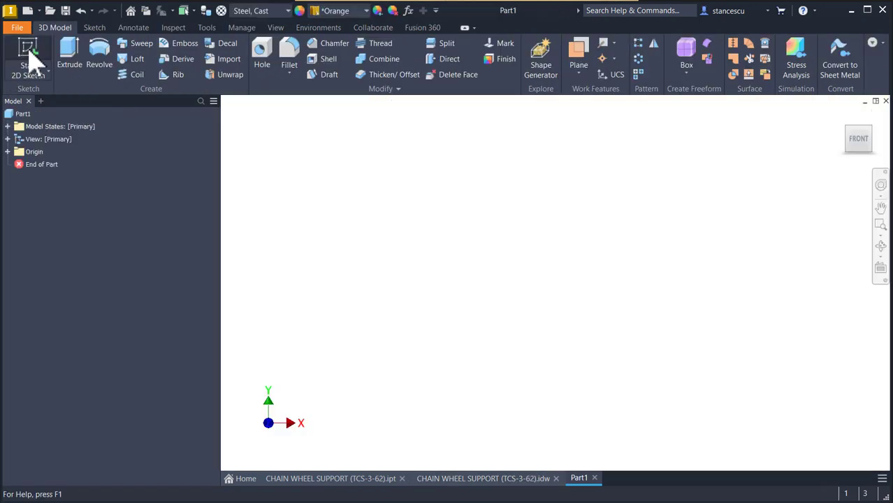
pyautogui.click(33, 52)
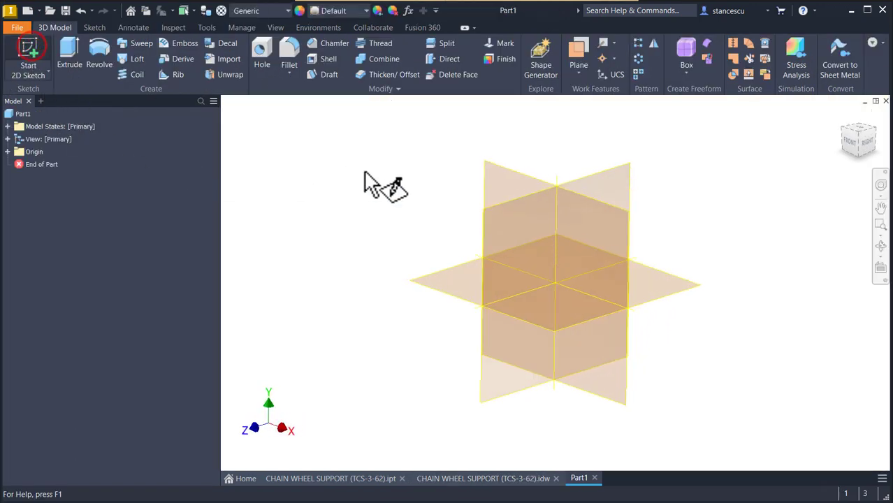
pyautogui.click(491, 175)
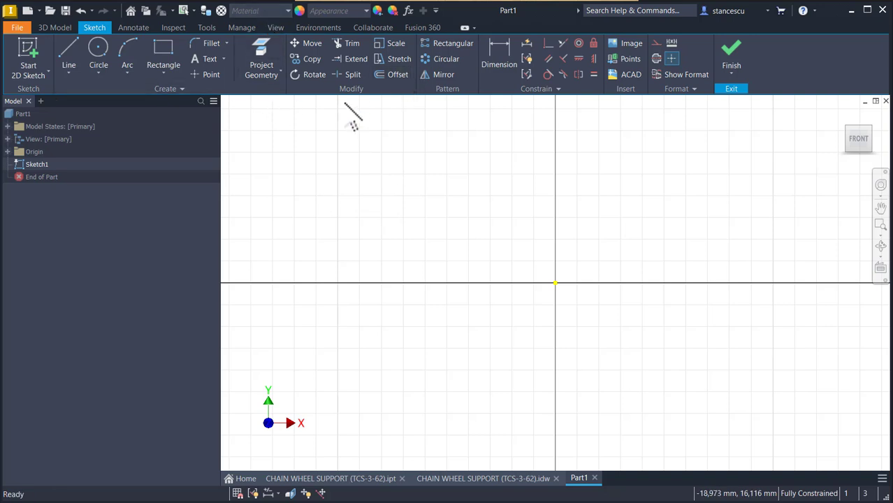
# Draw a vertical line 93 mm long upward from the sketch origin.
pyautogui.click(66, 53)
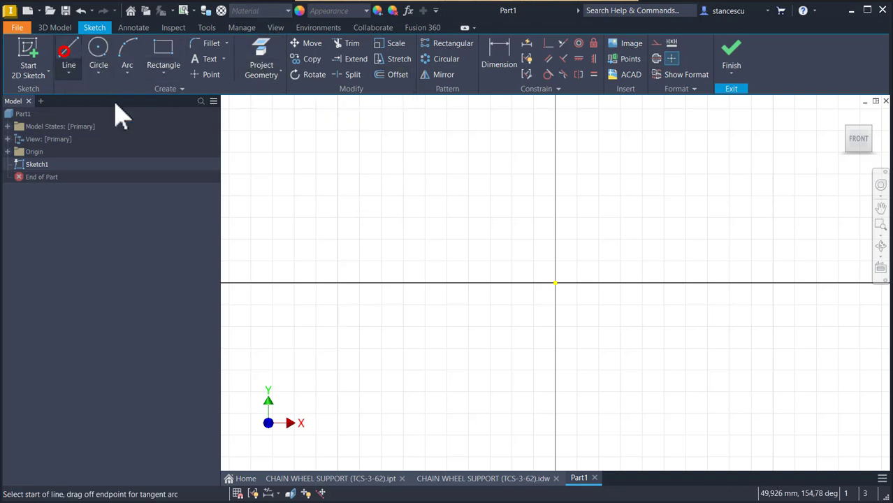
pyautogui.click(555, 283)
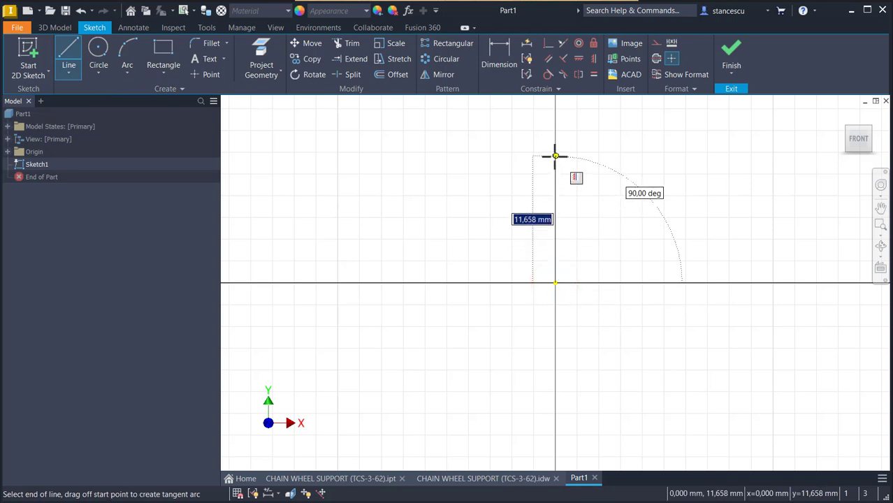
pyautogui.write('93')
pyautogui.press('Return')
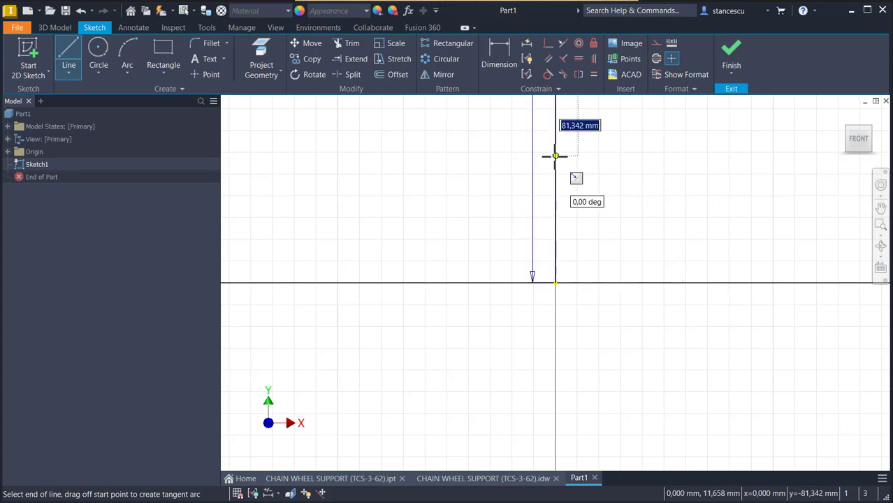
pyautogui.press('Escape')
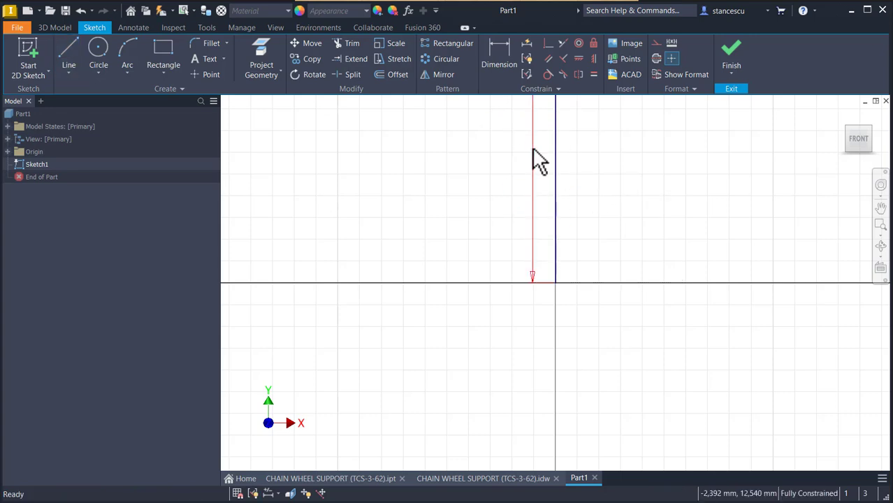
pyautogui.scroll(3, 559, 183)
pyautogui.press('Home')
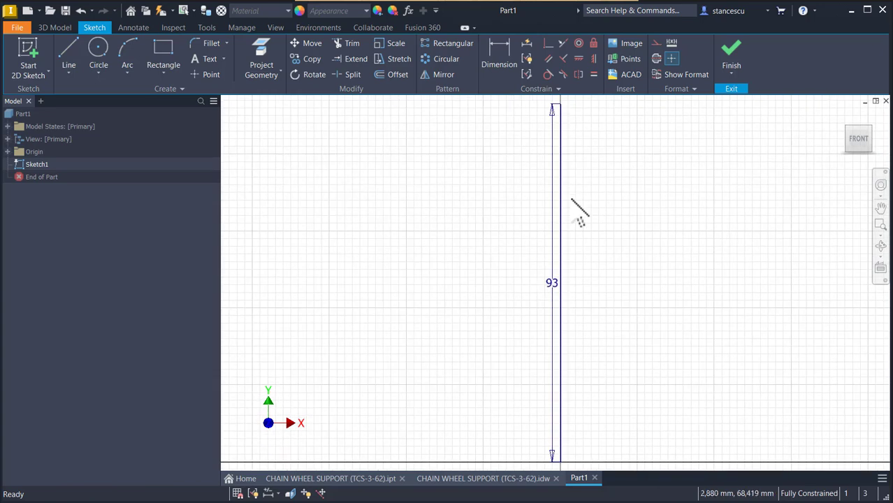
# Convert the vertical line to a centerline and move its length dimension to the right side of the line.
pyautogui.click(559, 207)
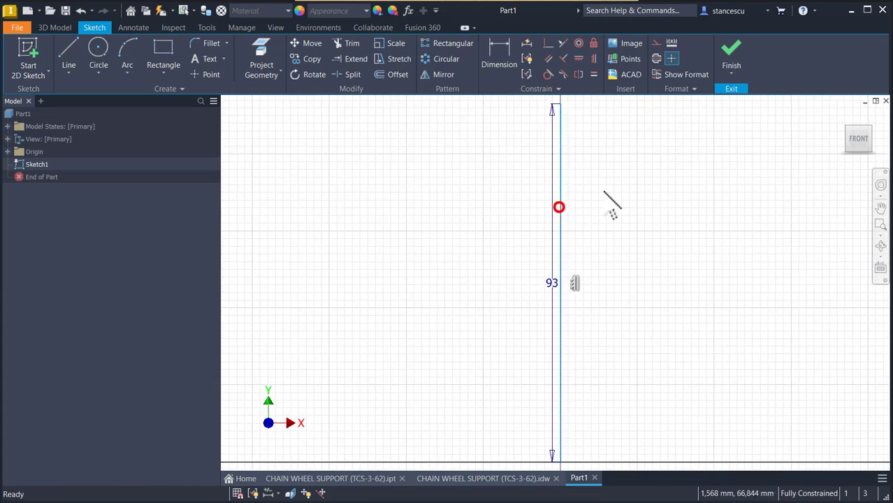
pyautogui.click(656, 58)
pyautogui.click(644, 170)
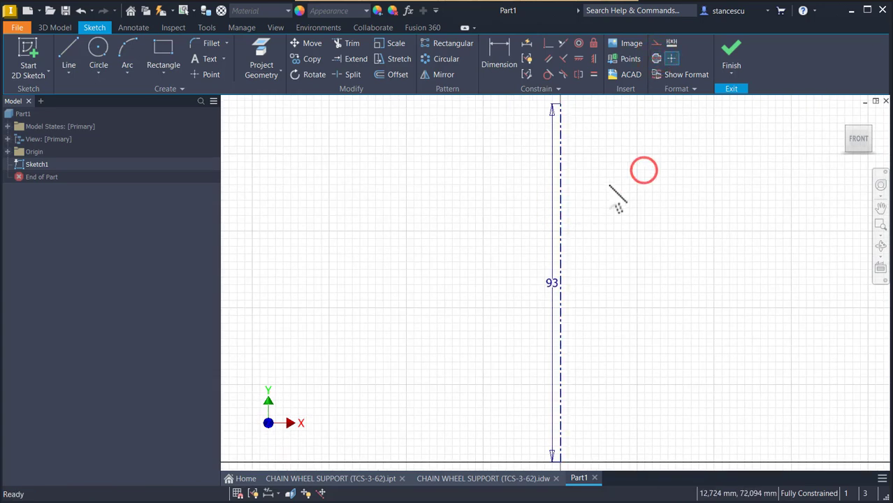
pyautogui.moveTo(551, 282); pyautogui.dragTo(602, 307)
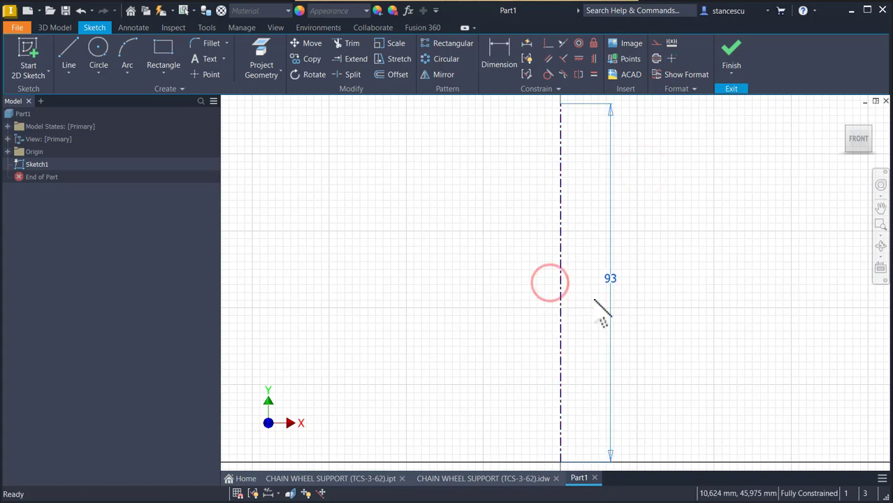
# Examine the front view's height and hub dimensions in the CHAIN WHEEL SUPPORT (TCS-3-62).idw drawing and return to Part1.
pyautogui.click(476, 480)
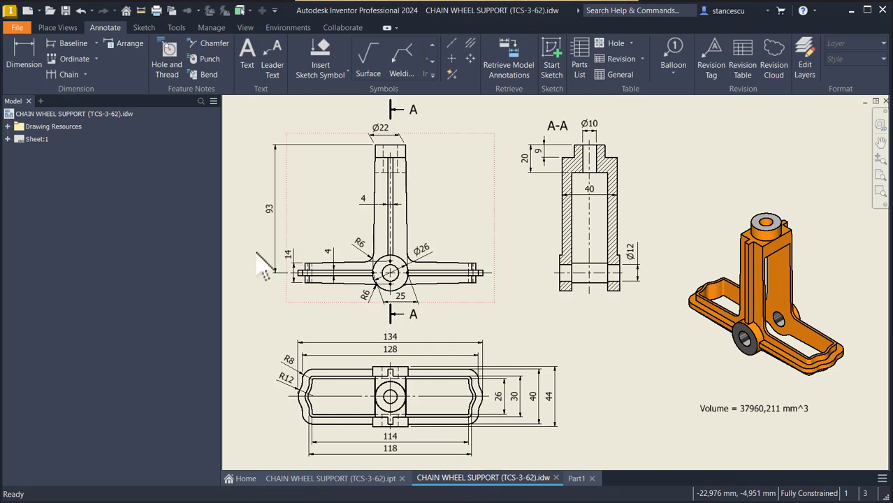
pyautogui.click(272, 213)
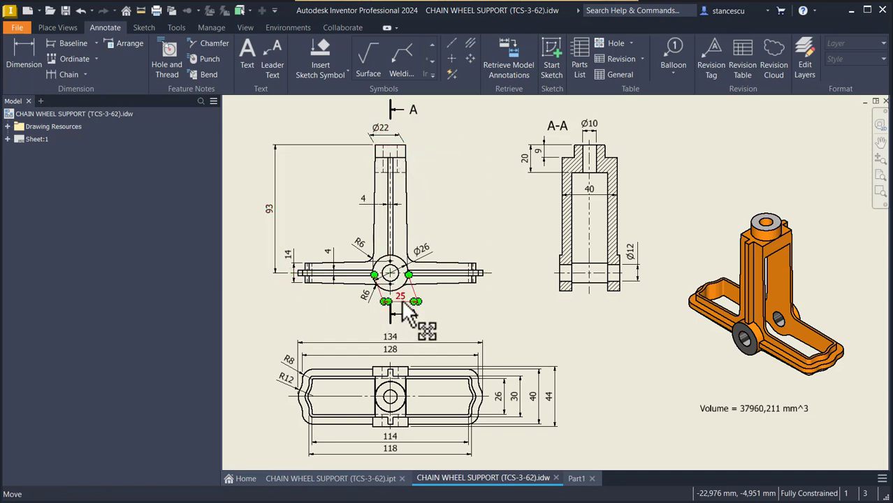
pyautogui.scroll(-3, 409, 315)
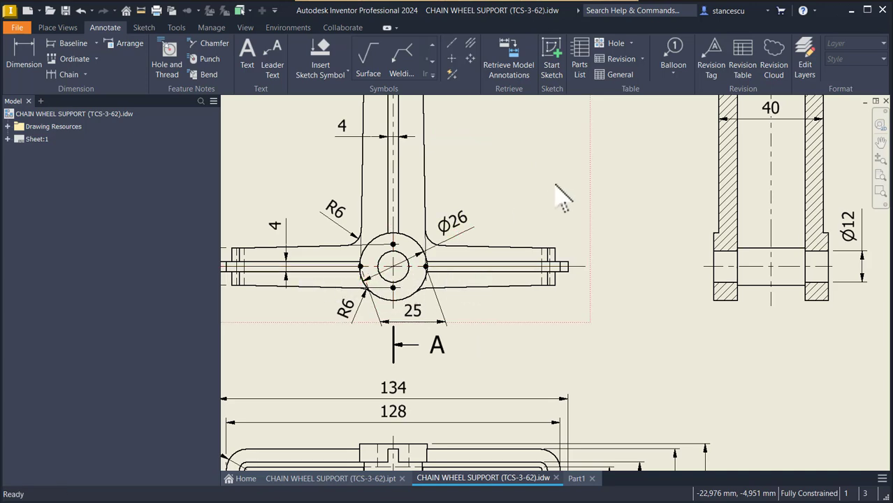
pyautogui.press('Home')
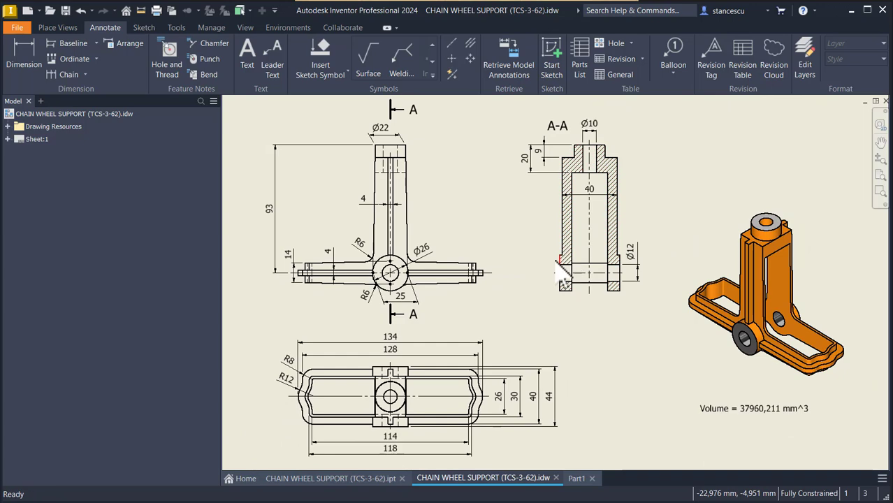
pyautogui.click(577, 479)
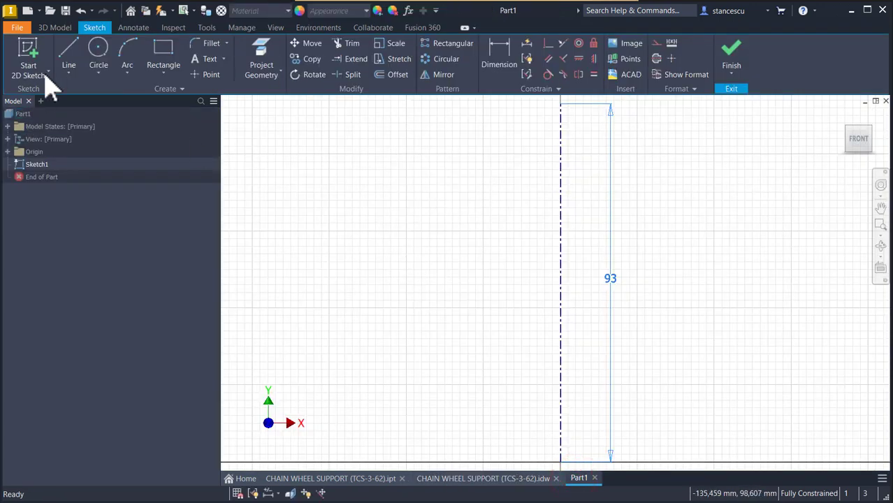
# Sketch a horizontal line about 11 mm leftward from the centerline's upper end, continued by an outward-sloping line about 93 mm long down to the base level.
pyautogui.click(76, 56)
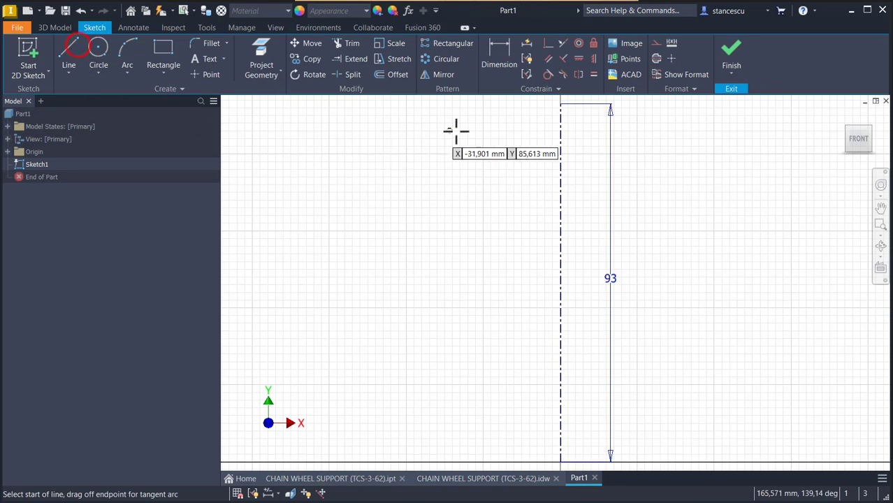
pyautogui.click(559, 104)
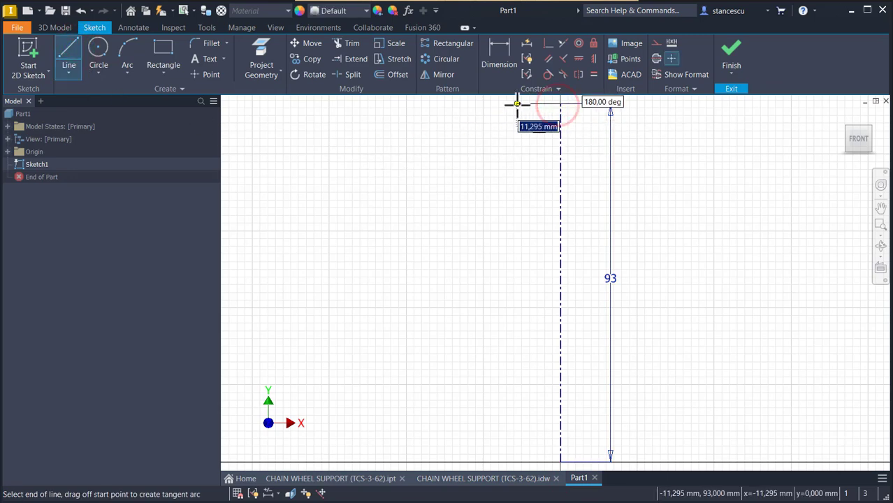
pyautogui.click(517, 103)
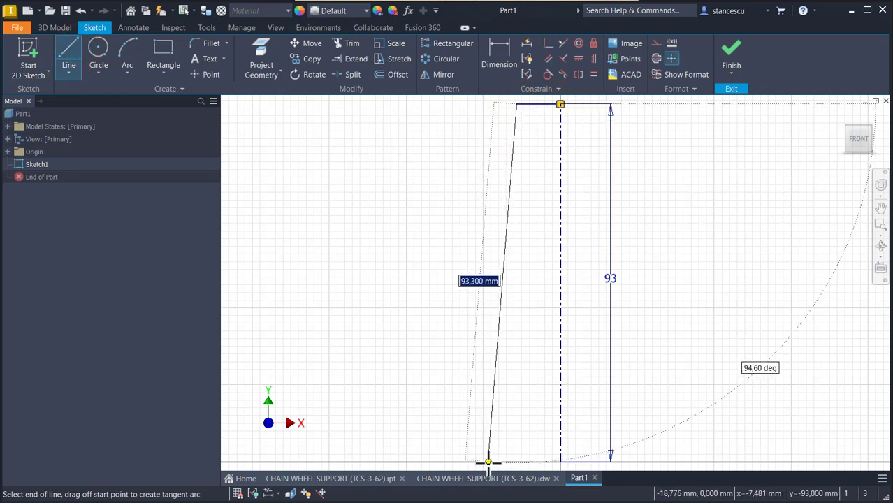
pyautogui.click(488, 461)
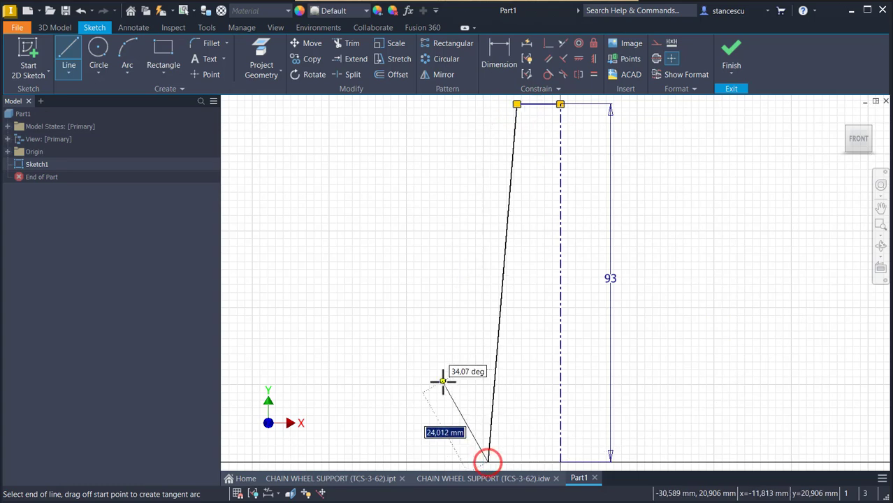
pyautogui.press('Escape')
pyautogui.press('Escape')
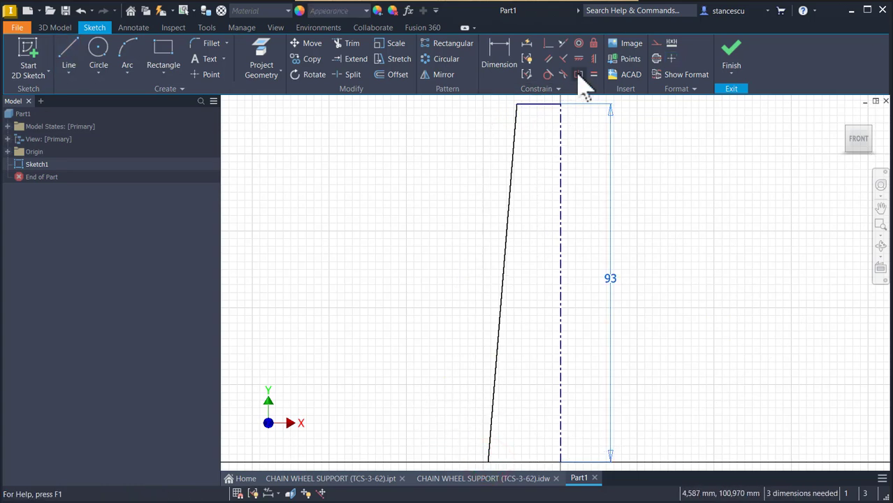
# Constrain the sloping line's lower endpoint horizontally level with the centerline's lower endpoint.
pyautogui.click(578, 61)
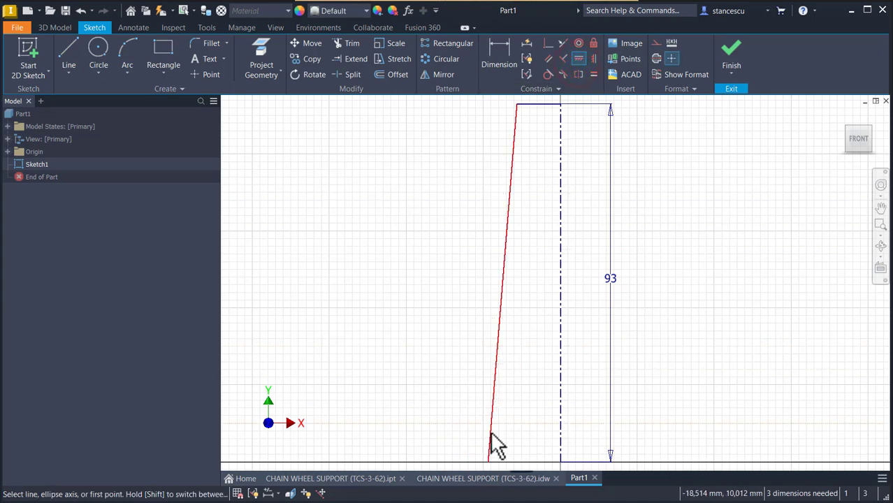
pyautogui.click(489, 462)
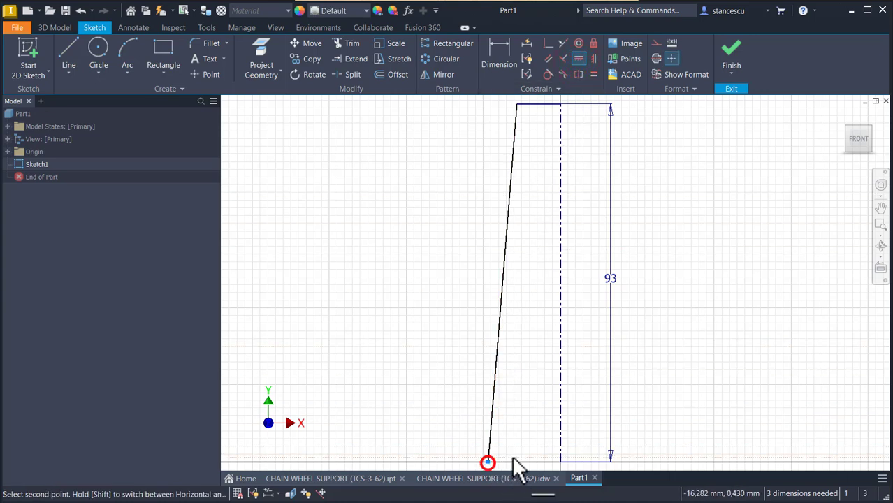
pyautogui.click(562, 462)
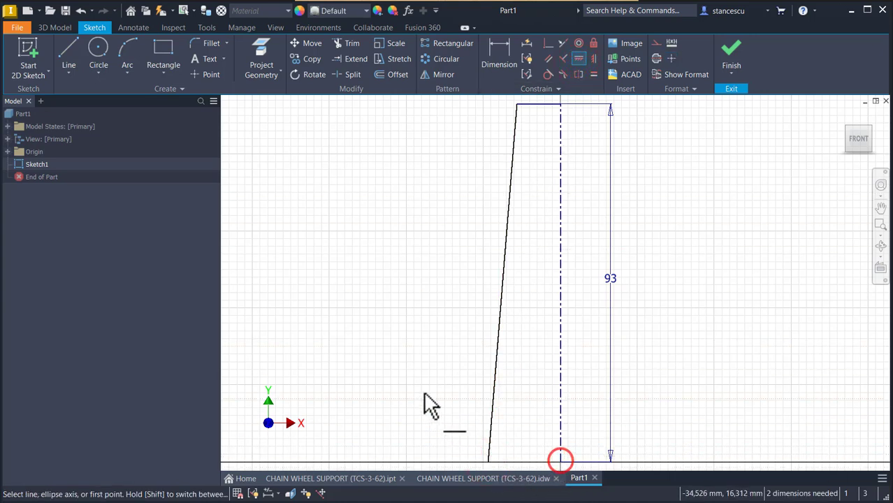
# Dimension the sloping line's upper endpoint about the centerline as a diameter of 22 mm.
pyautogui.scroll(-3, 408, 329)
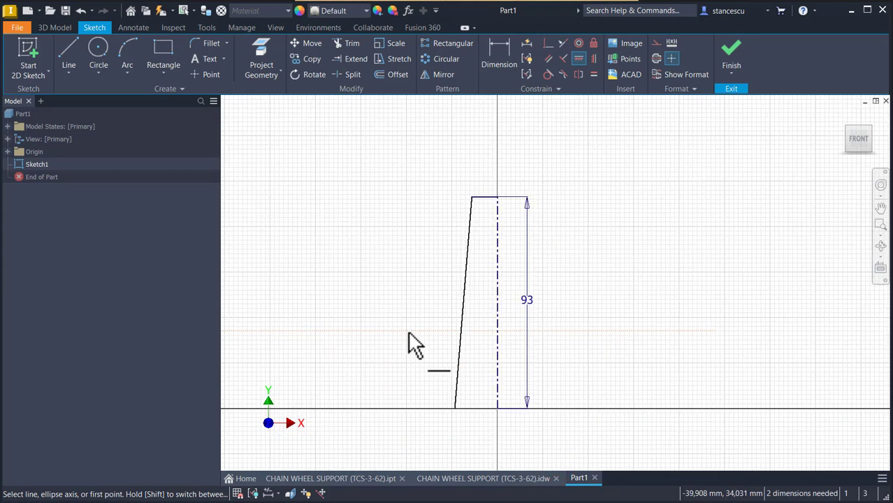
pyautogui.click(495, 61)
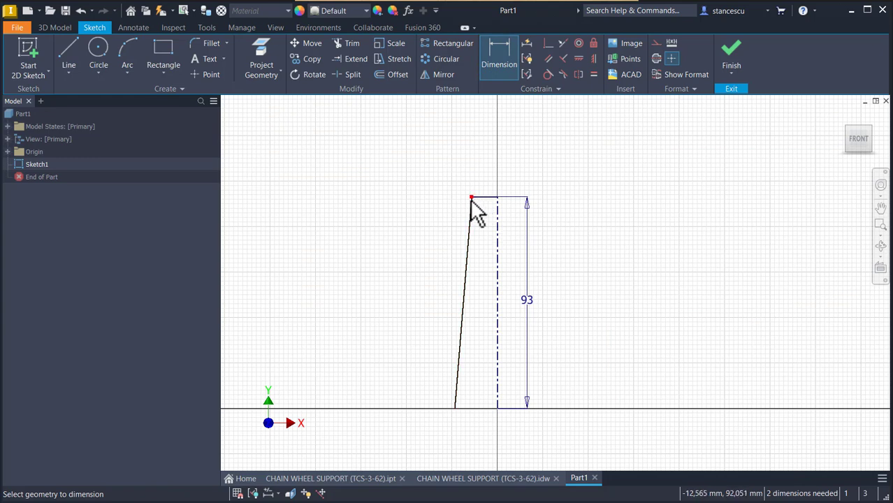
pyautogui.click(471, 197)
pyautogui.click(497, 237)
pyautogui.click(494, 183)
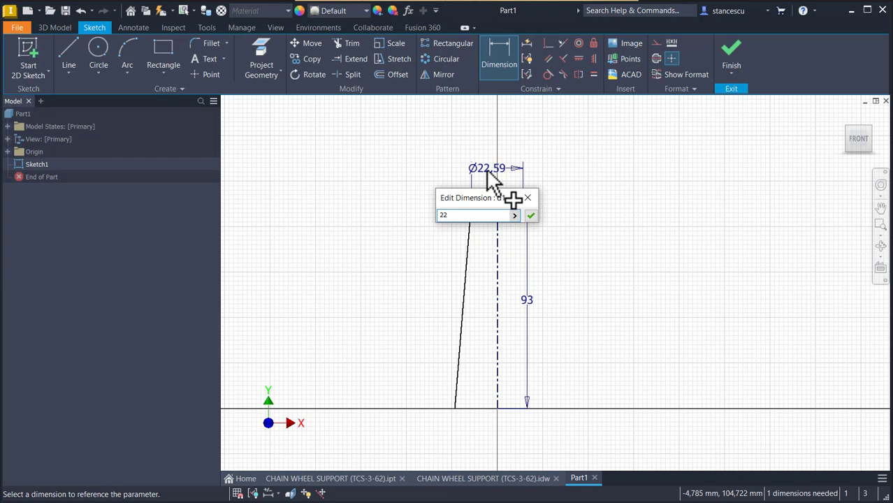
pyautogui.press('Return')
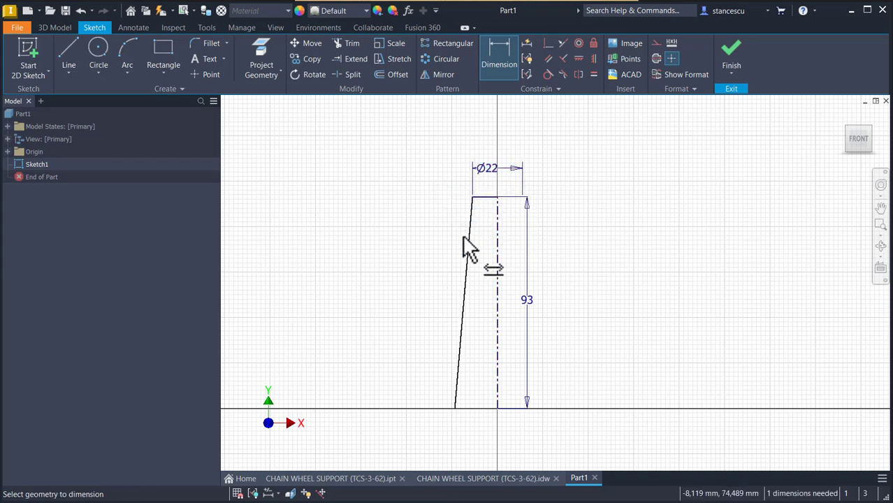
# Draw a short horizontal line from the upper part of the sloping line to the centerline.
pyautogui.click(71, 63)
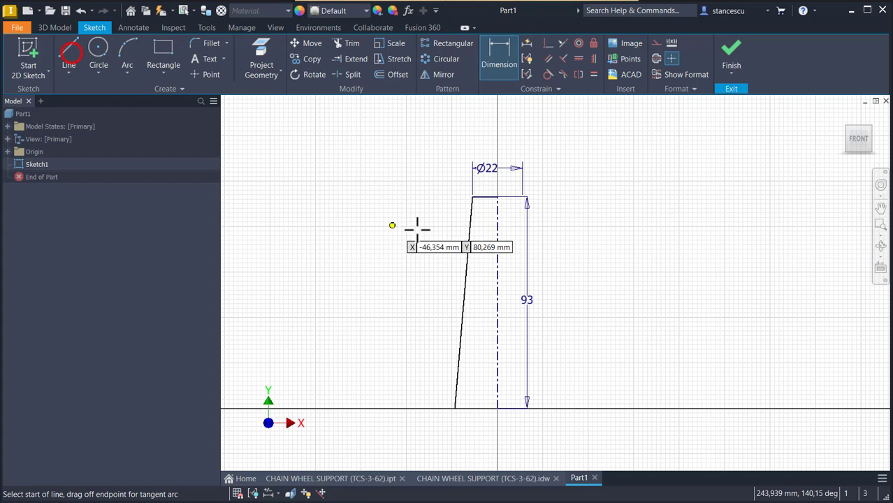
pyautogui.click(470, 236)
pyautogui.doubleClick(497, 236)
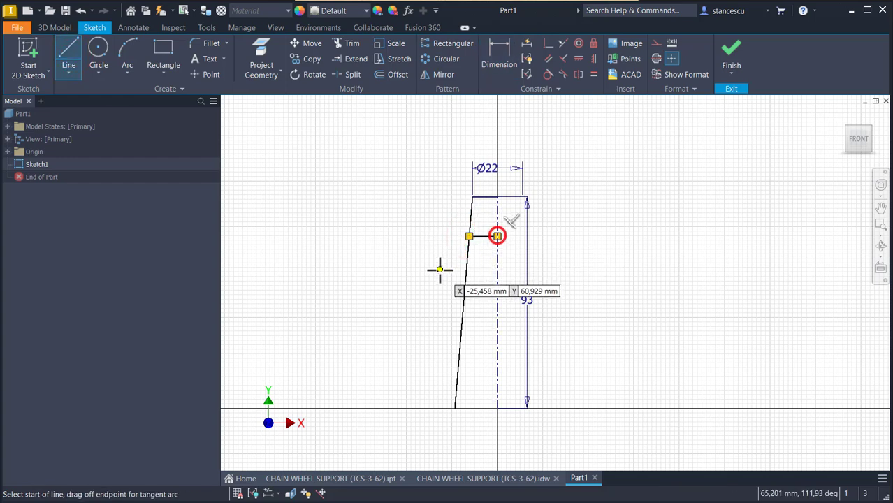
# Dimension the horizontal distance from the sloping line's lower endpoint to the centerline's lower endpoint as 25/2 mm.
pyautogui.click(500, 53)
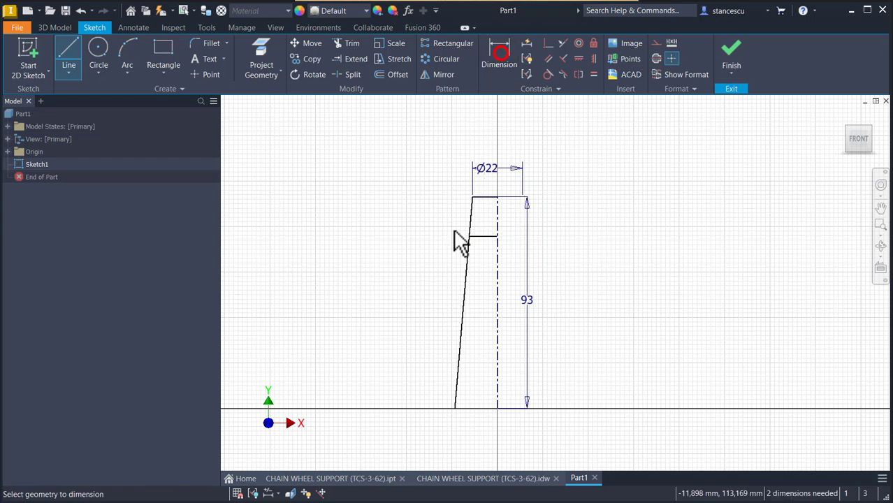
pyautogui.click(454, 409)
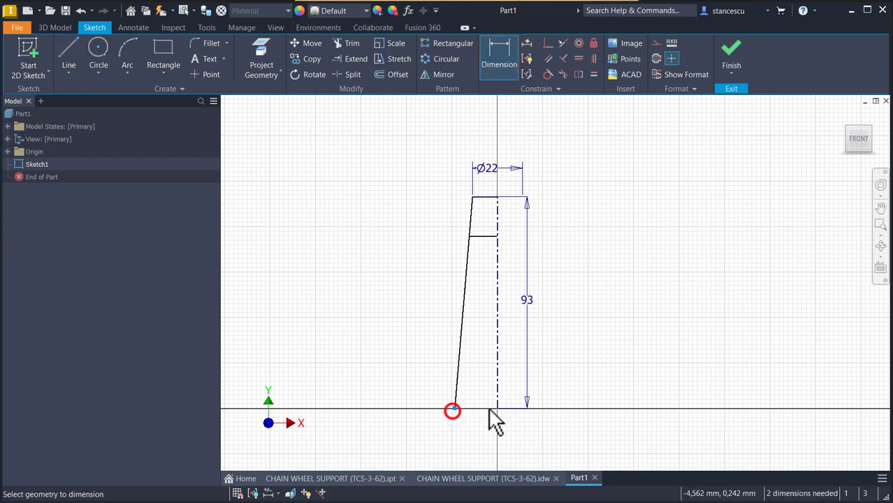
pyautogui.click(496, 409)
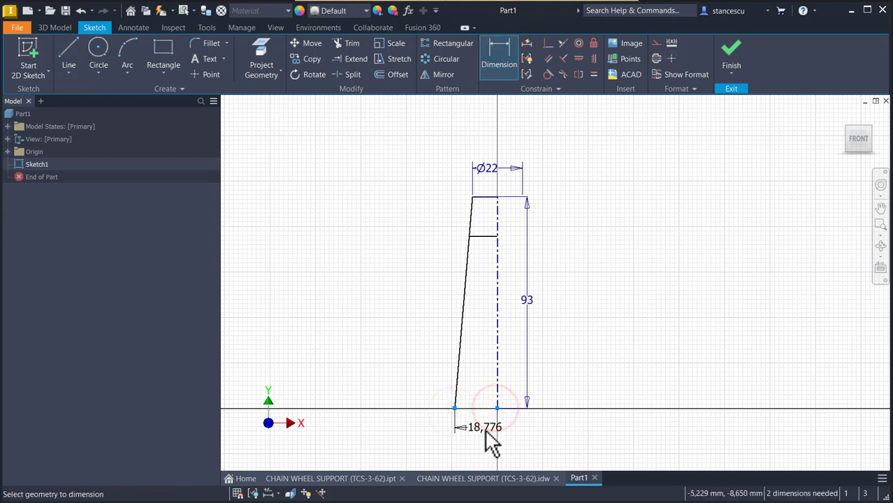
pyautogui.click(479, 442)
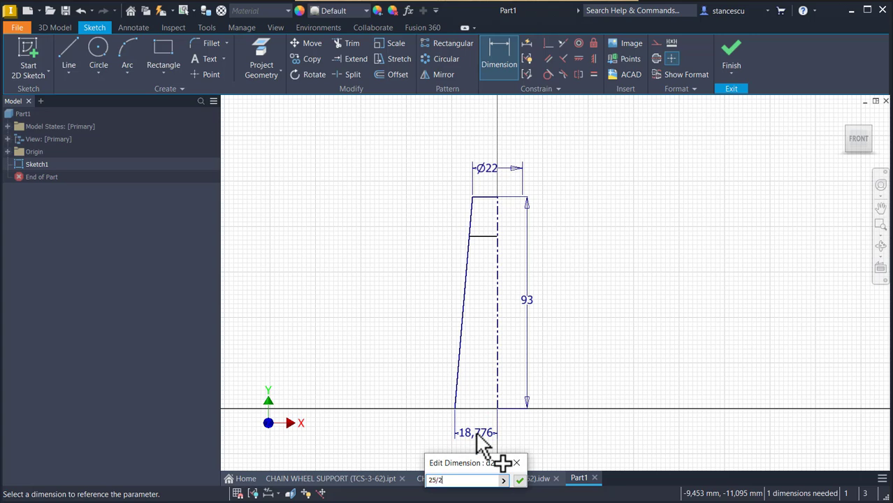
pyautogui.click(520, 482)
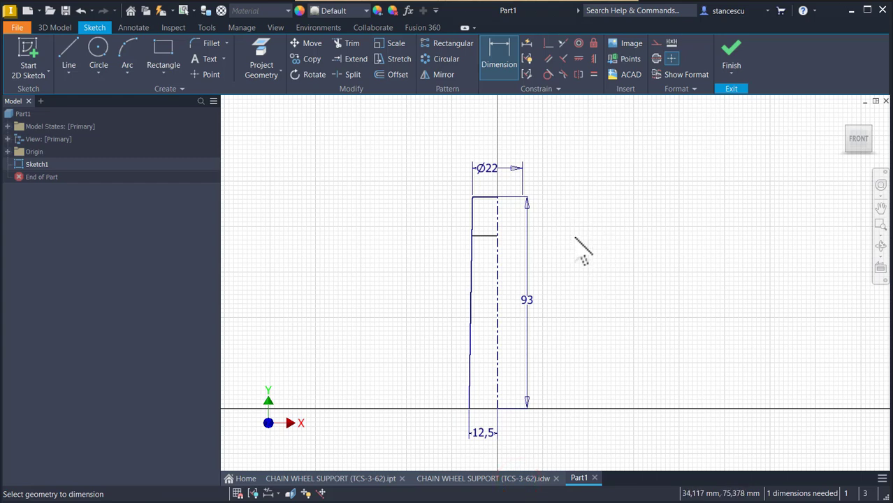
# Split the sloping line at the short horizontal line and convert its lower portion to construction geometry.
pyautogui.click(353, 75)
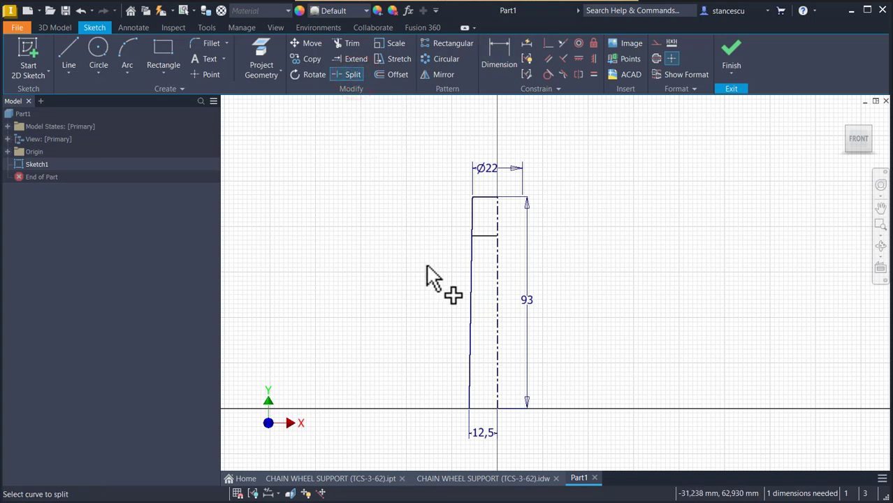
pyautogui.click(468, 281)
pyautogui.press('Escape')
pyautogui.moveTo(481, 273); pyautogui.dragTo(442, 304)
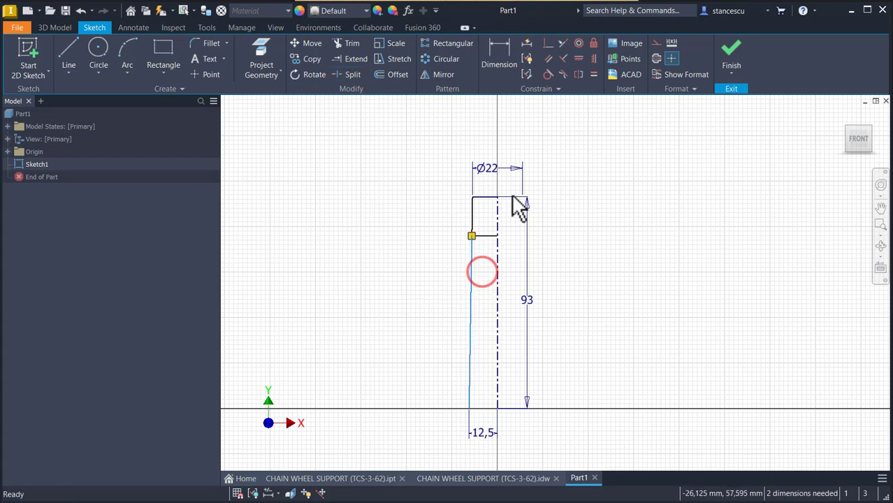
pyautogui.click(656, 43)
pyautogui.click(580, 238)
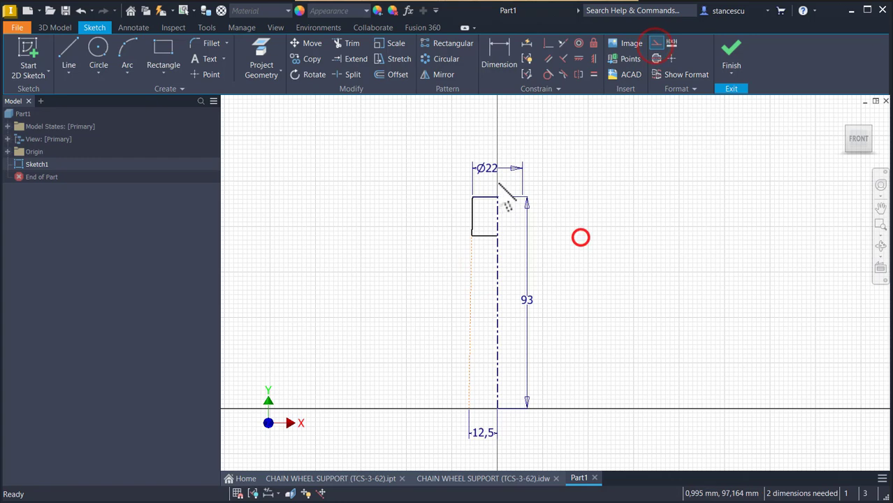
# Dimension the vertical height of the upper sloping segment as 20 mm.
pyautogui.click(498, 73)
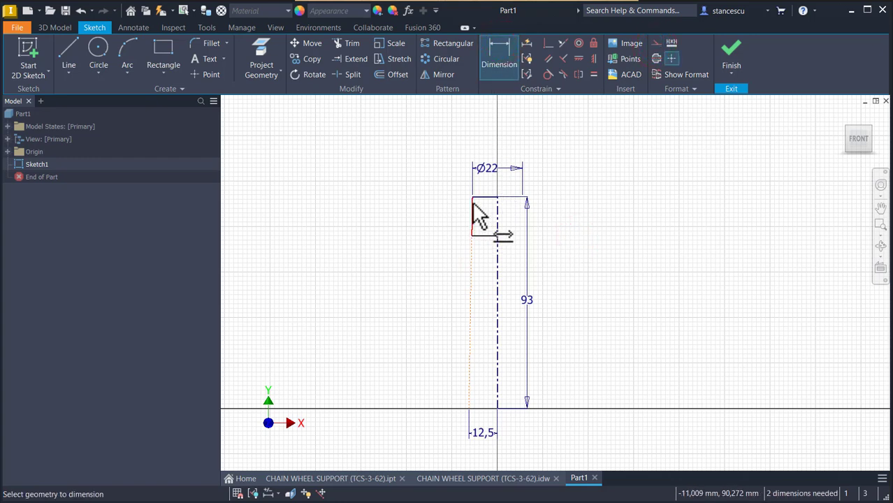
pyautogui.click(479, 218)
pyautogui.click(438, 218)
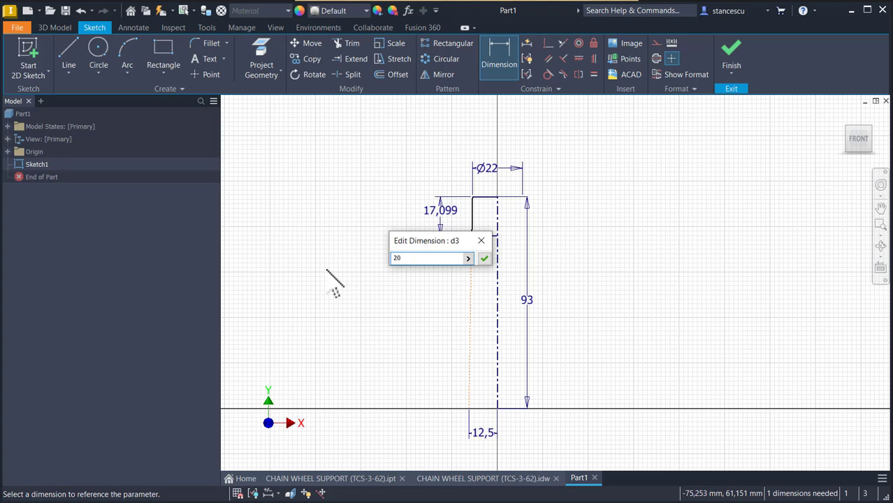
pyautogui.press('Return')
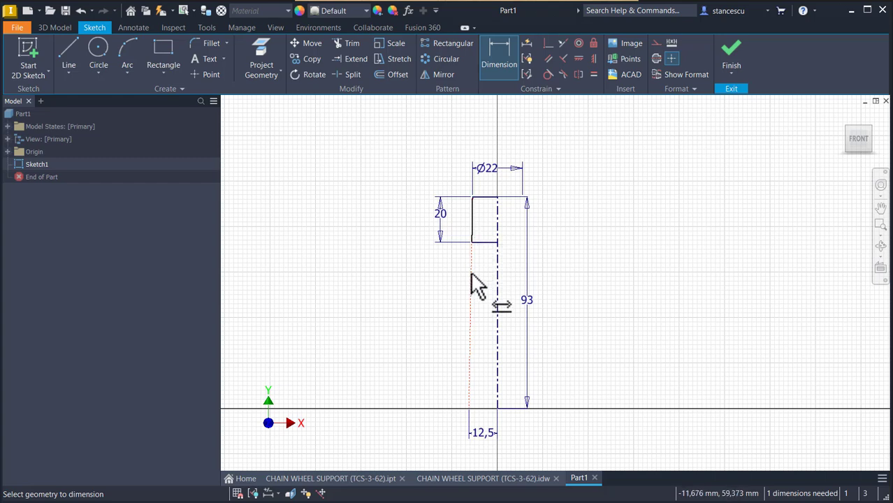
pyautogui.press('Escape')
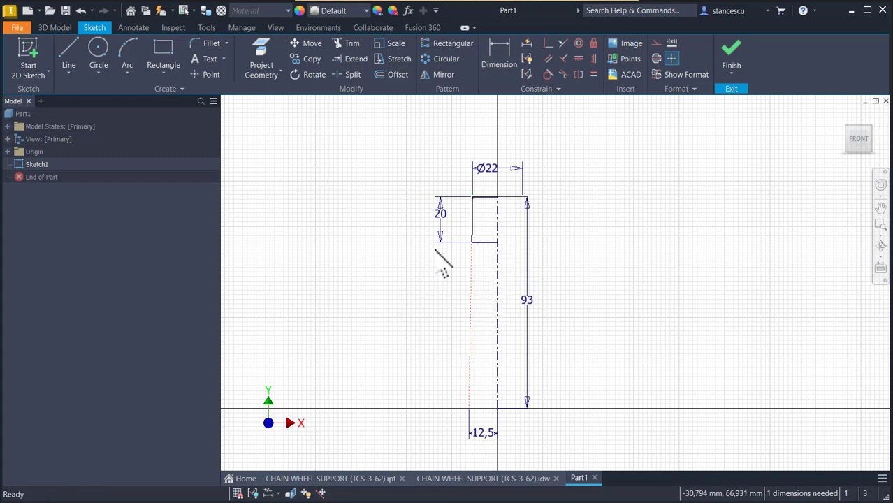
# Constrain the upper sloping segment collinear with the construction line below it.
pyautogui.moveTo(473, 243); pyautogui.dragTo(478, 242)
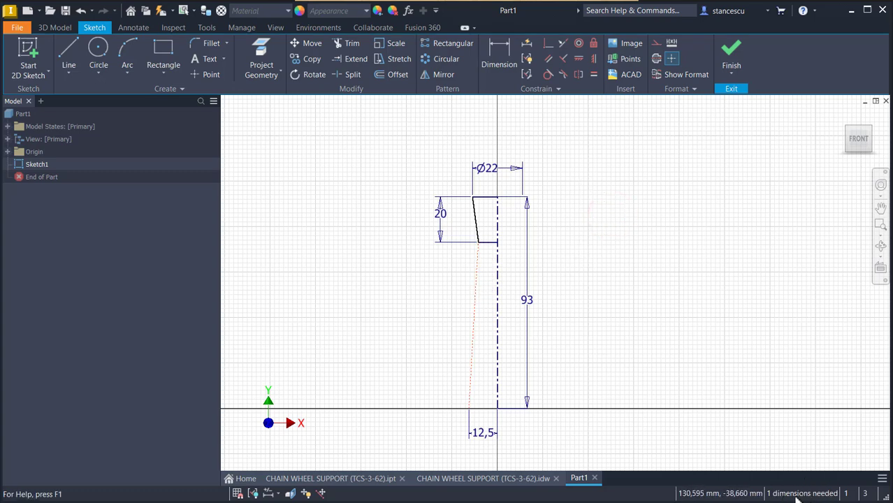
pyautogui.click(610, 245)
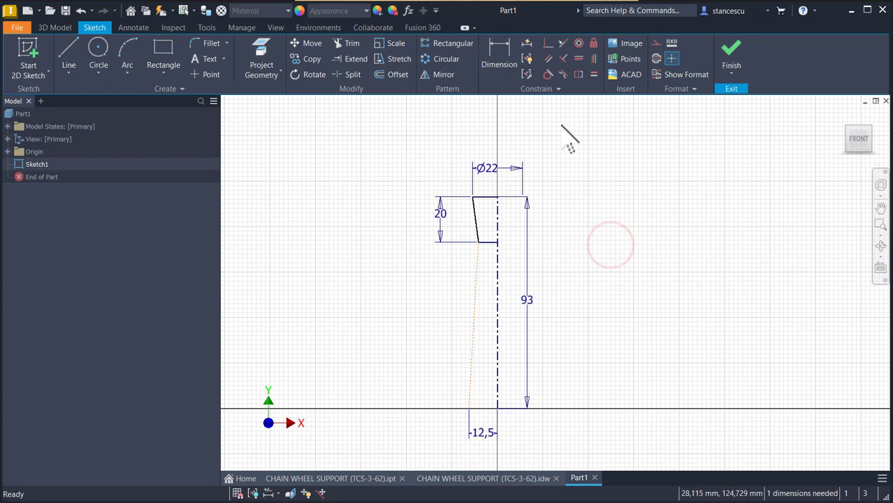
pyautogui.click(562, 44)
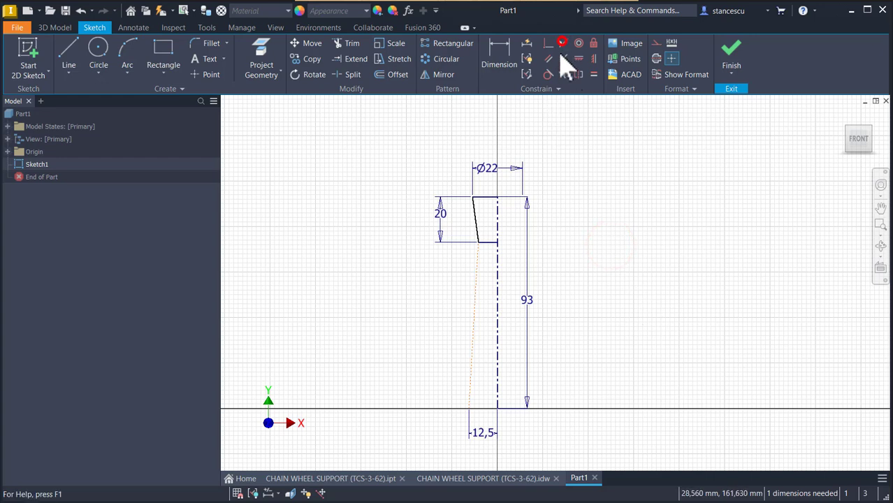
pyautogui.click(474, 216)
pyautogui.click(474, 274)
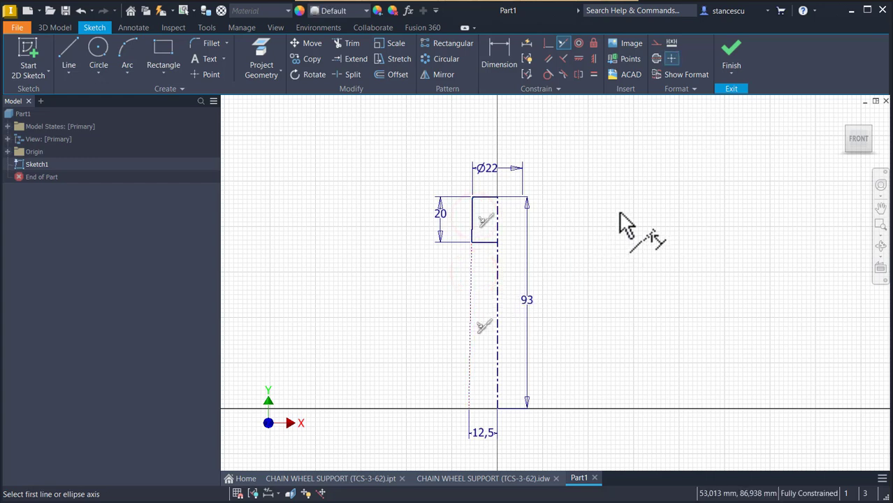
# Finish the sketch and revolve the closed upper profile a full 360 degrees about the centerline as a new solid.
pyautogui.click(733, 60)
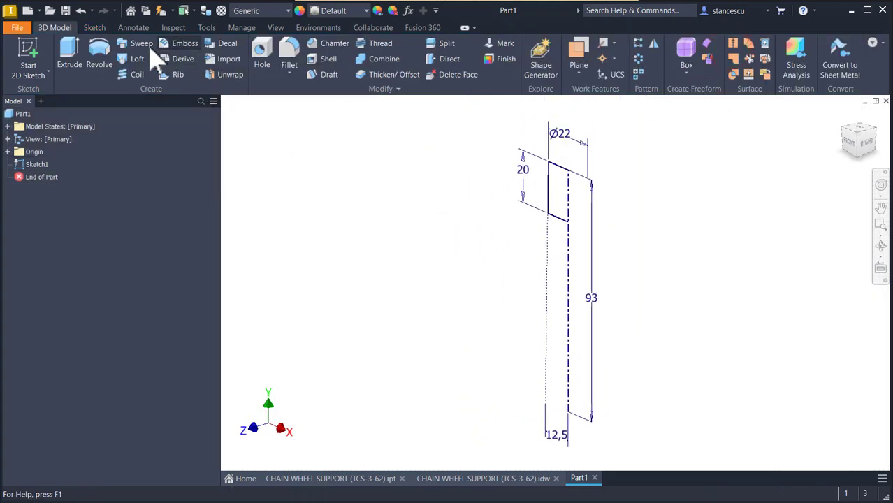
pyautogui.click(100, 50)
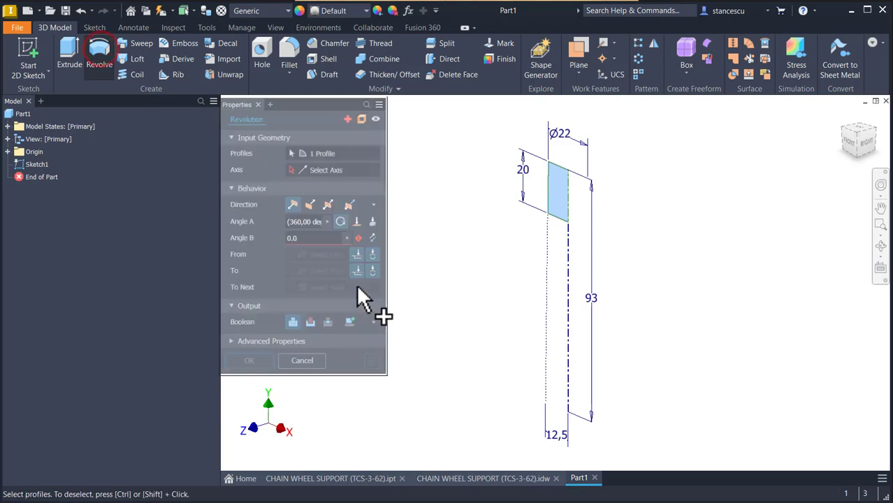
pyautogui.click(238, 297)
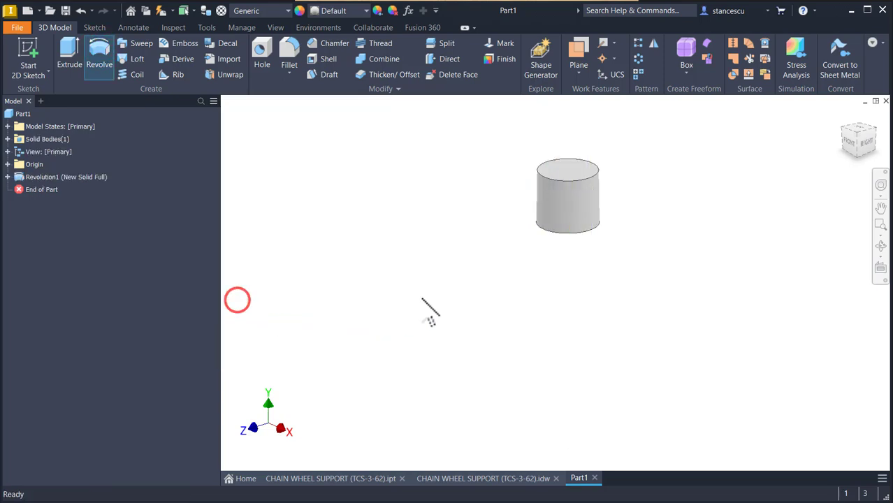
pyautogui.press('F6')
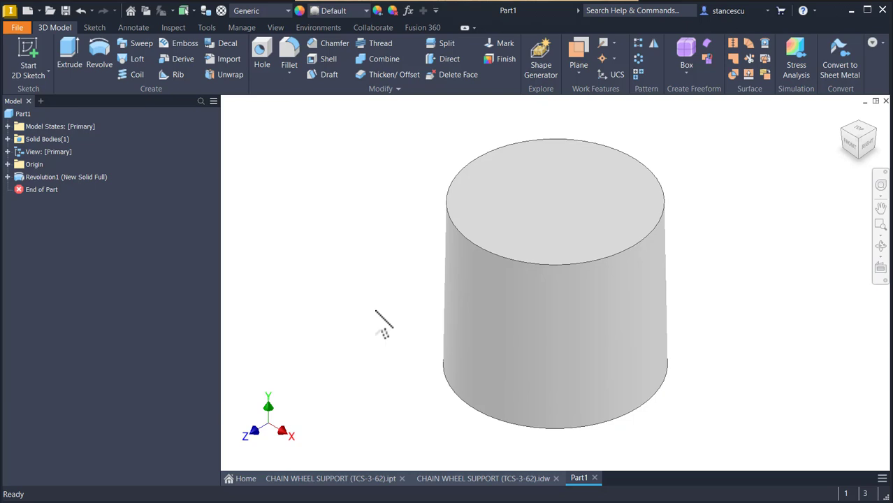
pyautogui.click(694, 135)
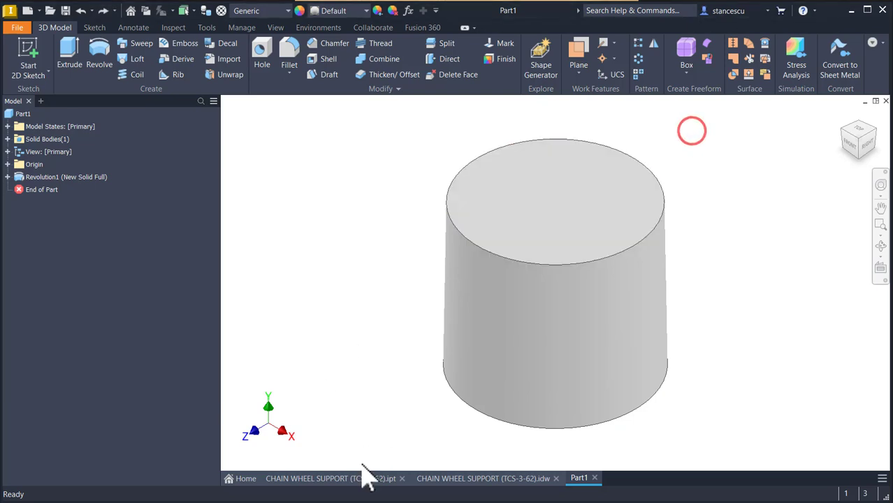
# Consult the upright's dimensions in the chain wheel support drawing and create a work plane in Part1 offset 26/2 mm from the XY plane.
pyautogui.click(453, 479)
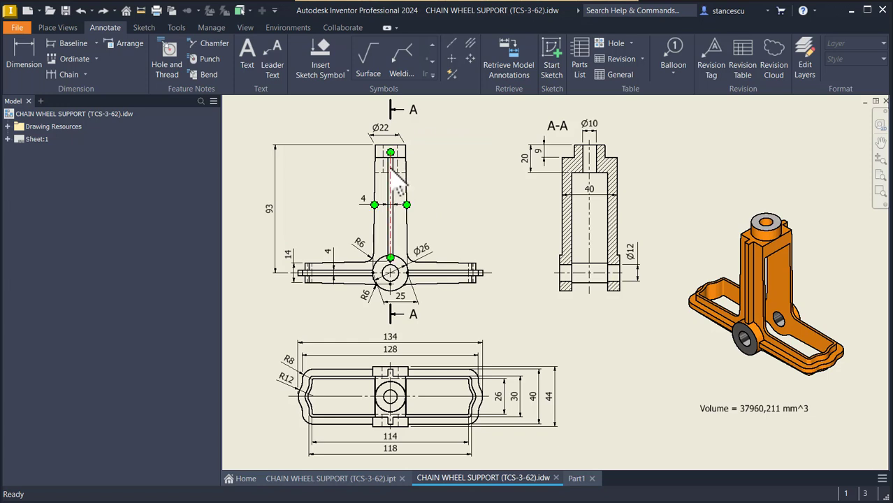
pyautogui.click(393, 267)
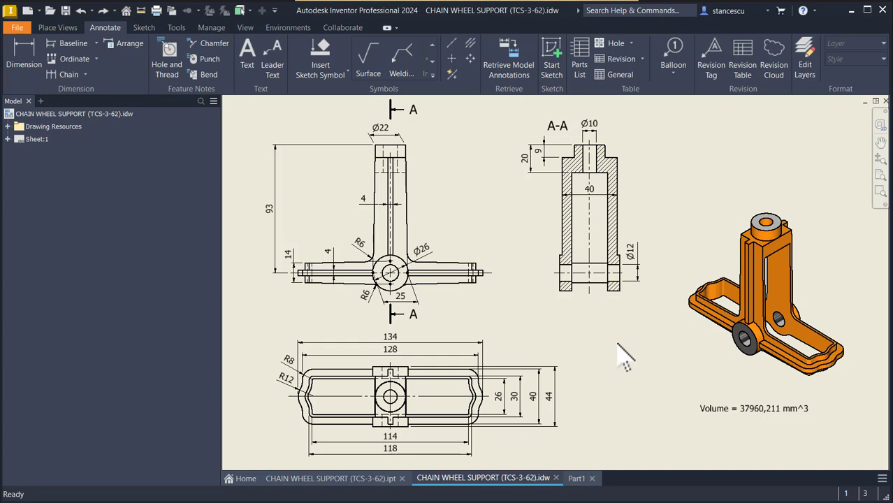
pyautogui.click(576, 478)
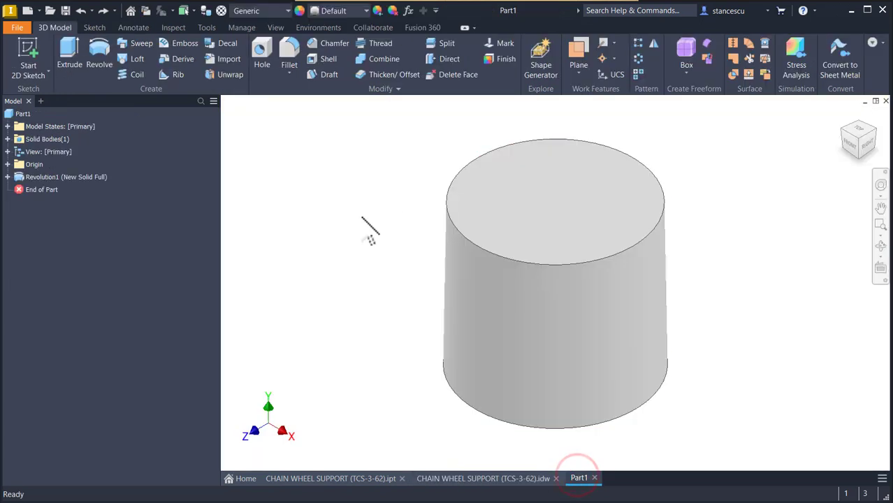
pyautogui.click(360, 216)
pyautogui.click(575, 49)
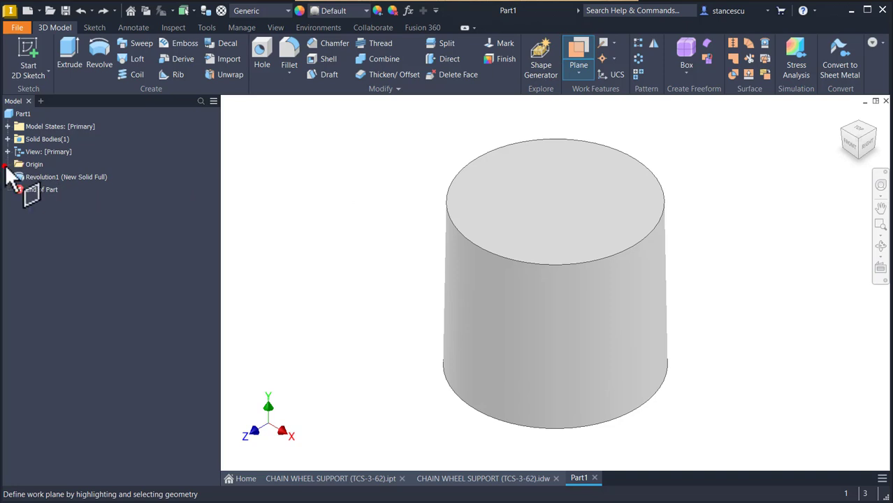
pyautogui.click(7, 165)
pyautogui.click(43, 202)
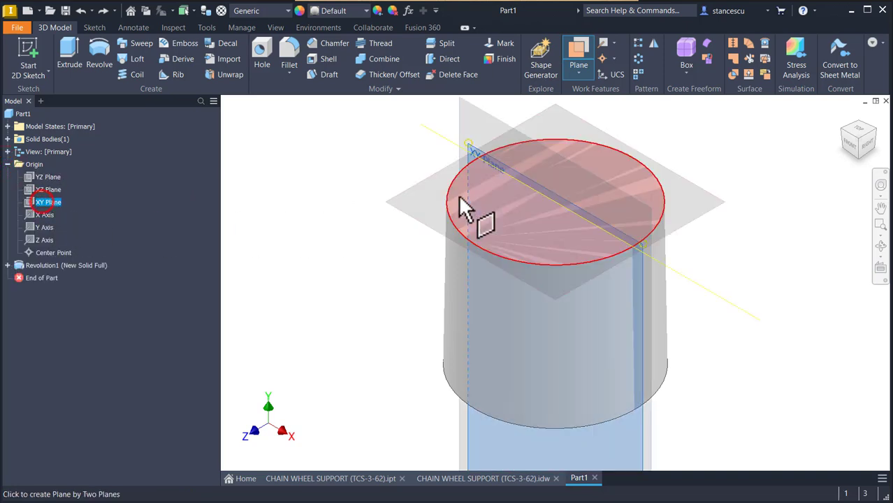
pyautogui.moveTo(468, 151); pyautogui.dragTo(380, 223)
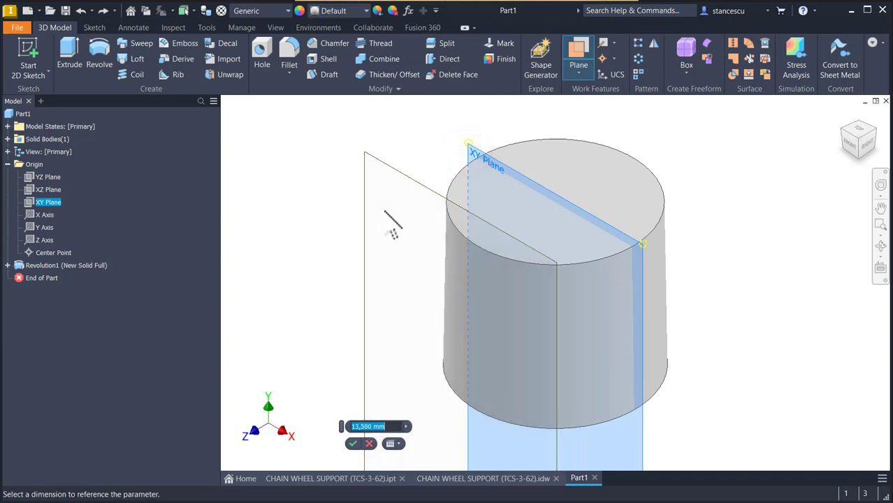
pyautogui.write('26/2')
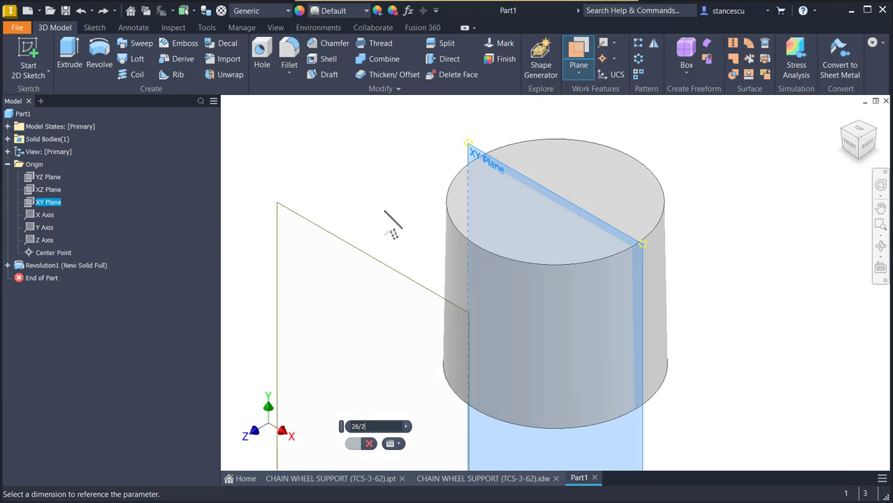
pyautogui.press('Return')
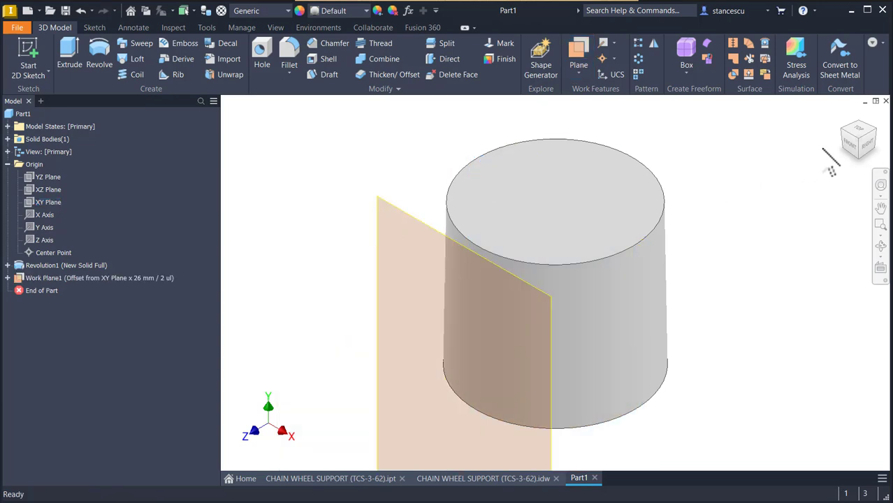
# Start a sketch on the offset work plane and project the top and both side edges of the revolved solid into it.
pyautogui.click(426, 244)
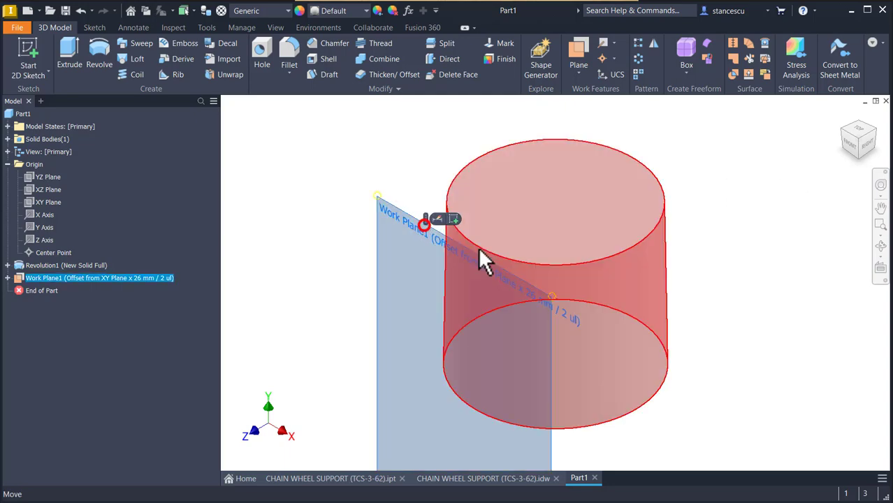
pyautogui.click(454, 218)
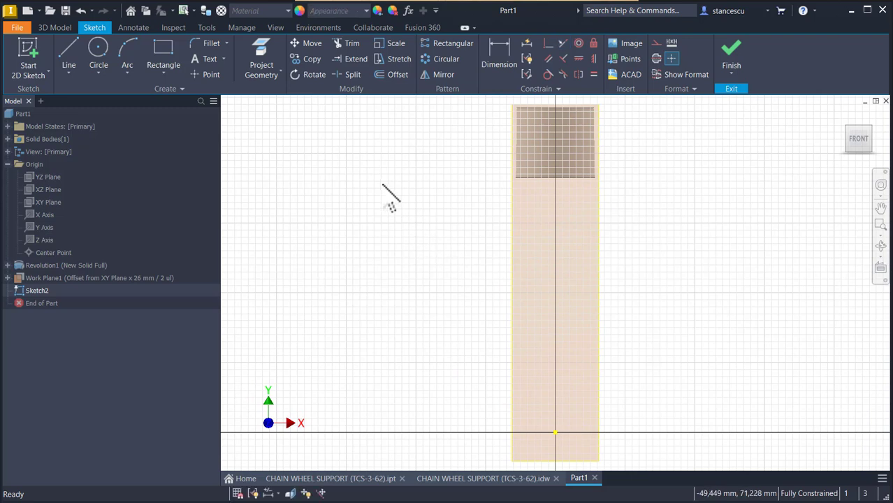
pyautogui.click(260, 43)
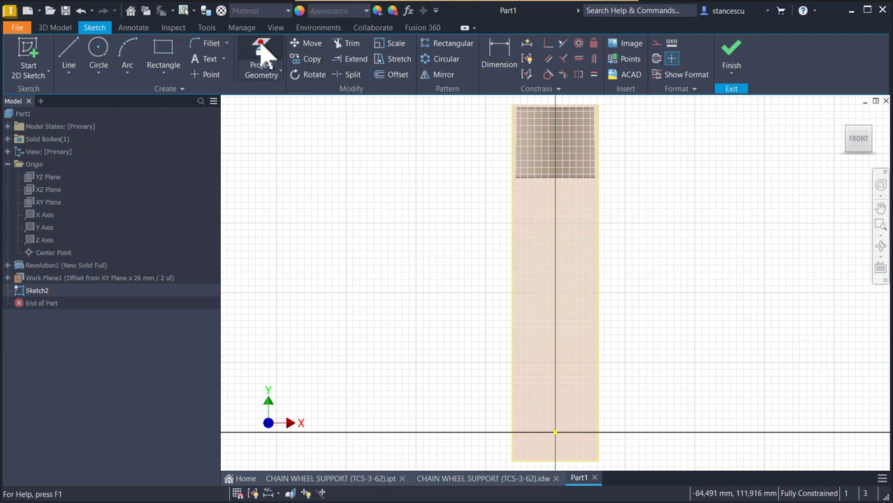
pyautogui.click(596, 120)
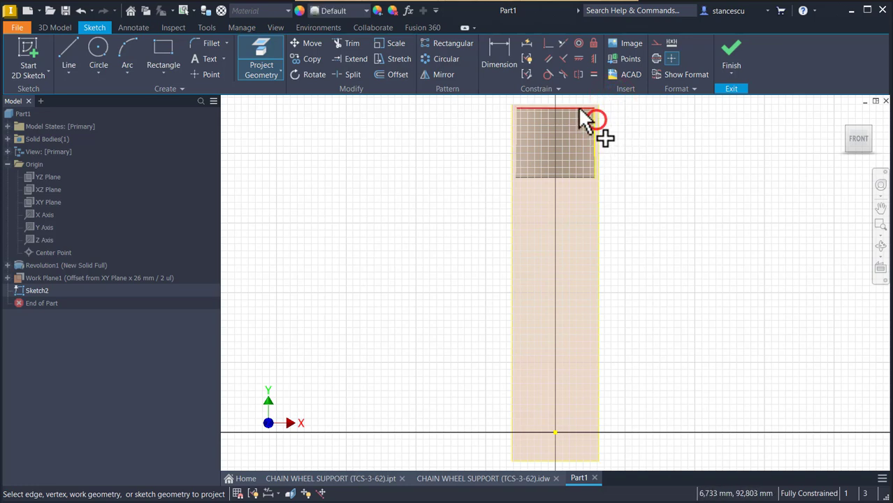
pyautogui.click(518, 133)
pyautogui.click(658, 133)
pyautogui.press('Escape')
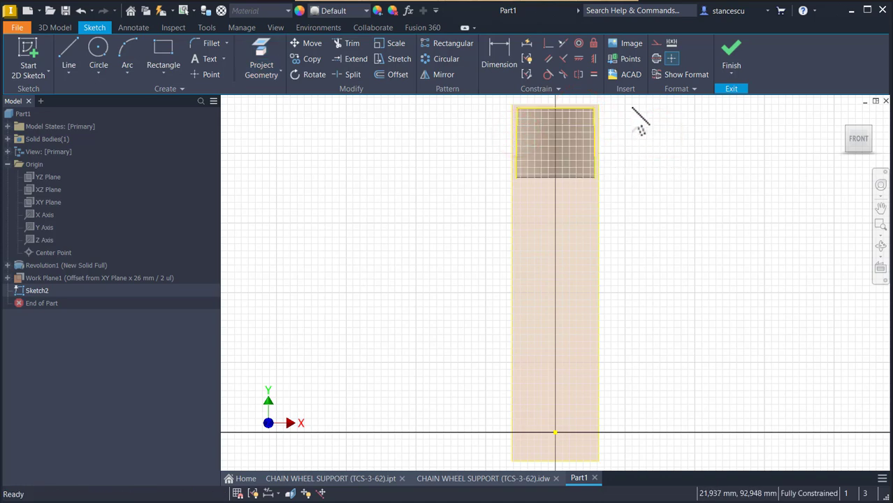
# Convert the projected top and side edges of the revolved solid to construction geometry.
pyautogui.moveTo(632, 102); pyautogui.dragTo(496, 165)
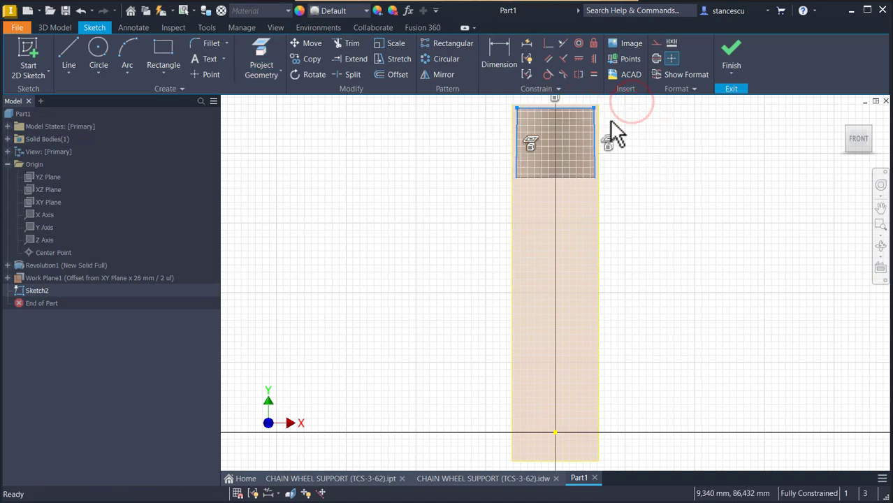
pyautogui.click(655, 44)
pyautogui.click(661, 163)
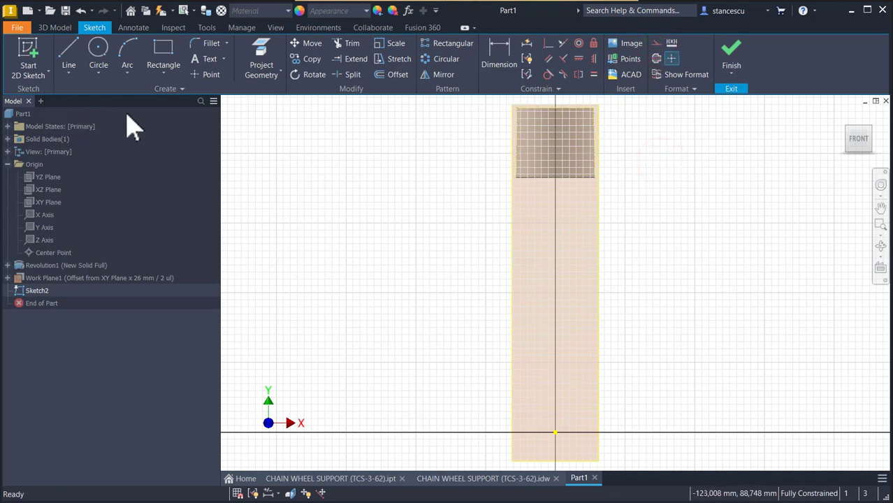
# Draw two outward-sloping lines from the lower corners of the revolved solid down to the horizontal axis as the upright's sides.
pyautogui.click(67, 62)
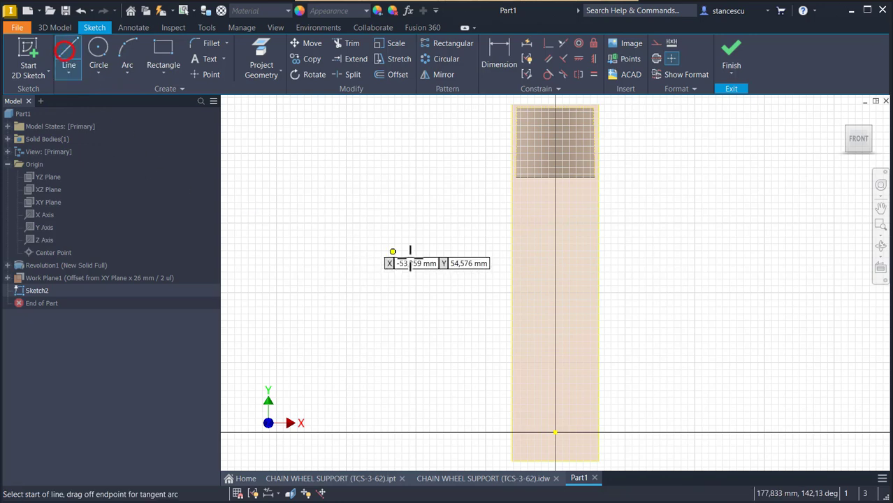
pyautogui.click(517, 177)
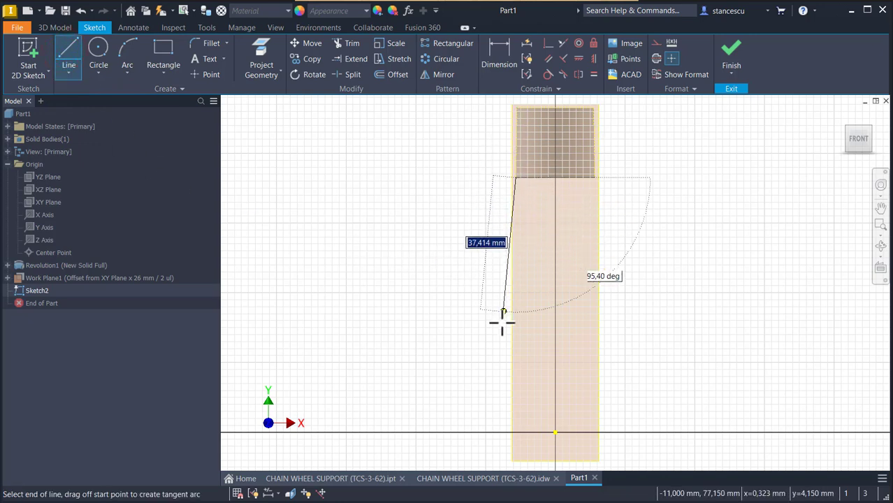
pyautogui.click(501, 432)
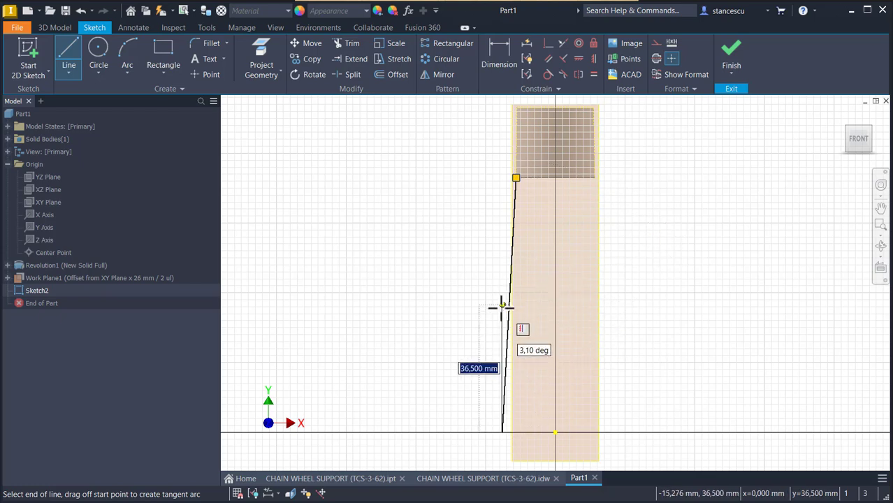
pyautogui.press('Escape')
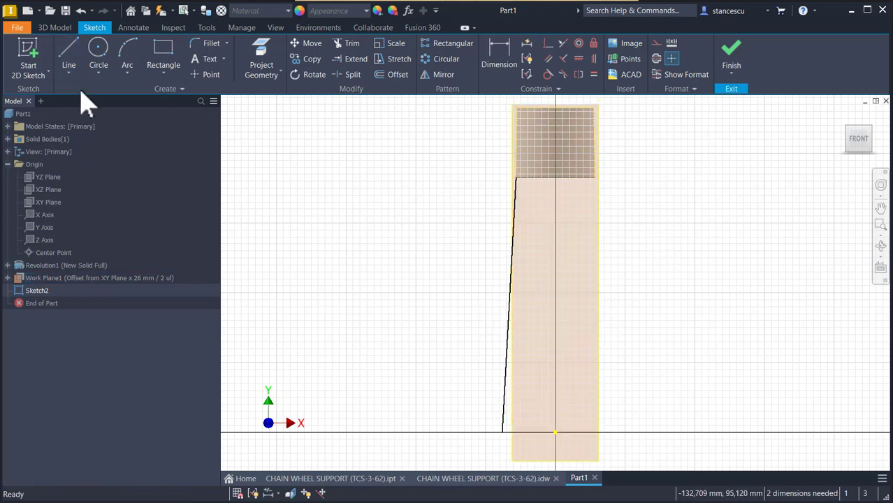
pyautogui.click(595, 178)
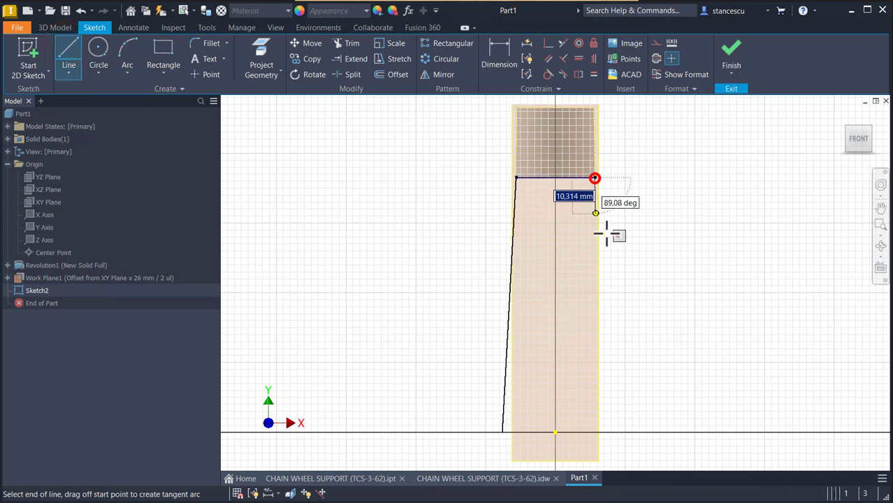
pyautogui.click(614, 432)
pyautogui.press('Escape')
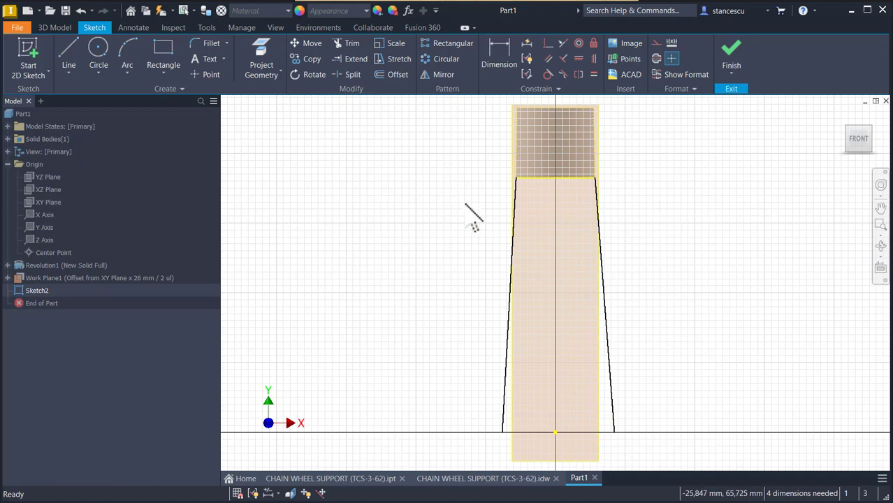
# Constrain each sloping side line collinear with the projected construction edge above it.
pyautogui.click(563, 43)
pyautogui.click(508, 248)
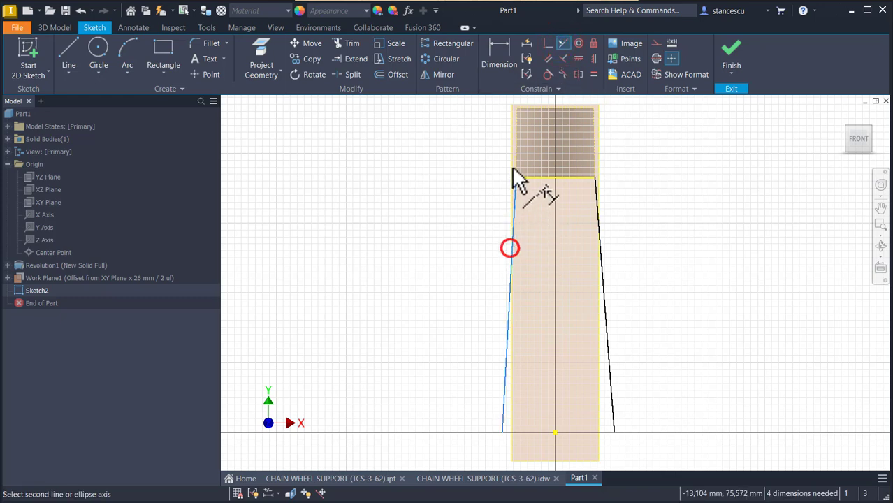
pyautogui.click(514, 156)
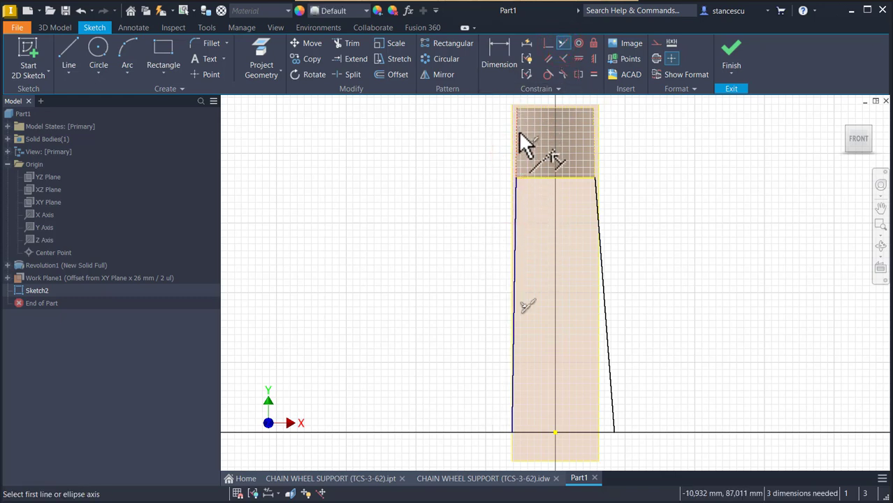
pyautogui.click(599, 237)
pyautogui.click(594, 157)
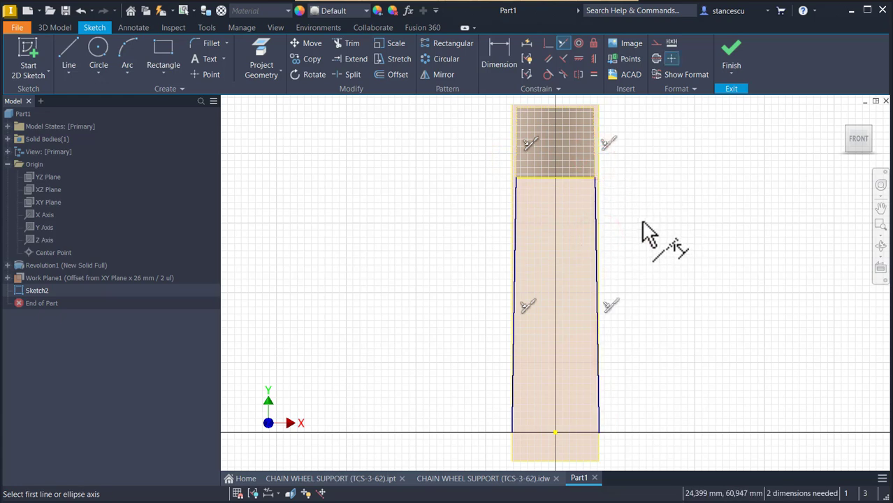
pyautogui.press('Escape')
# Shorten both side lines so their lower endpoints lie slightly above the horizontal axis.
pyautogui.moveTo(597, 433)
pyautogui.mouseDown()
pyautogui.moveTo(604, 459)
pyautogui.moveTo(599, 450)
pyautogui.mouseUp()
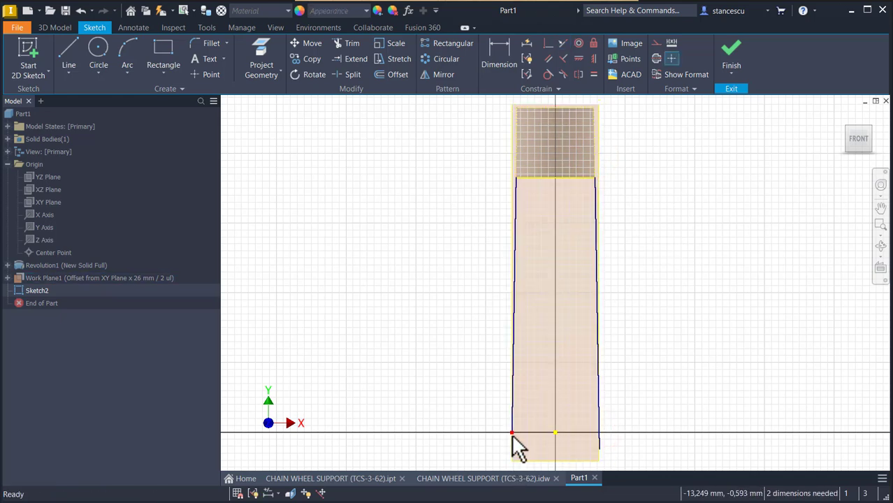
pyautogui.moveTo(512, 434); pyautogui.dragTo(511, 448)
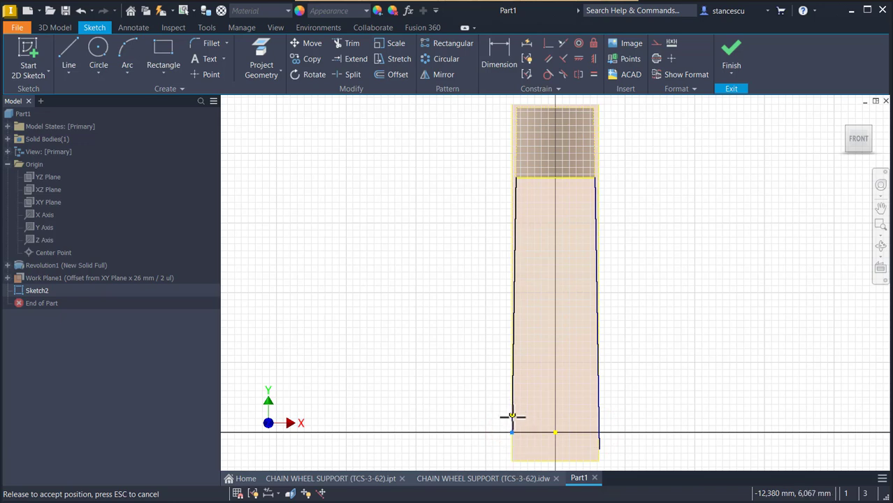
pyautogui.moveTo(512, 417); pyautogui.dragTo(512, 417)
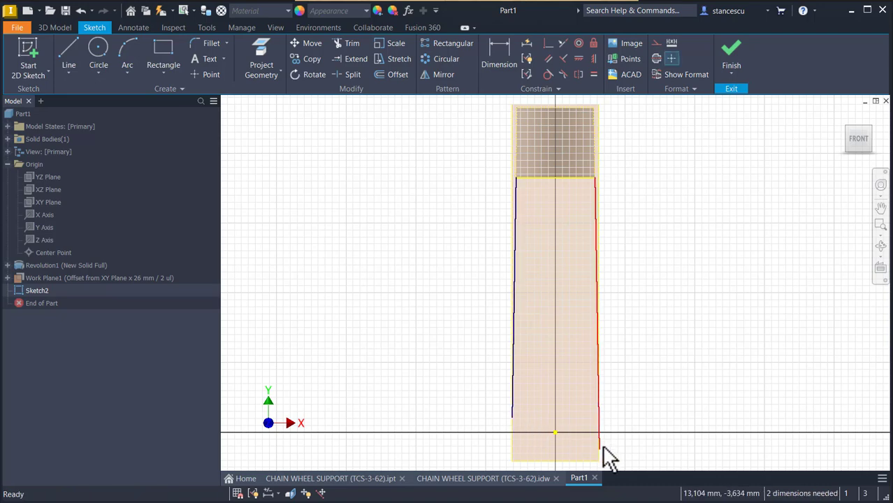
pyautogui.moveTo(600, 444); pyautogui.dragTo(674, 387)
# Draw a horizontal line 128/2 mm long from the origin toward negative X and make it a construction line.
pyautogui.moveTo(673, 386); pyautogui.dragTo(677, 274, button='middle')
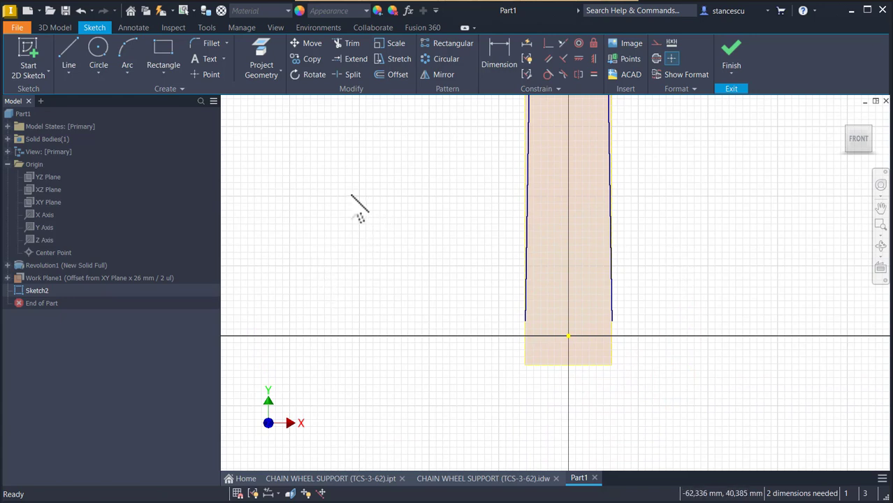
pyautogui.click(68, 57)
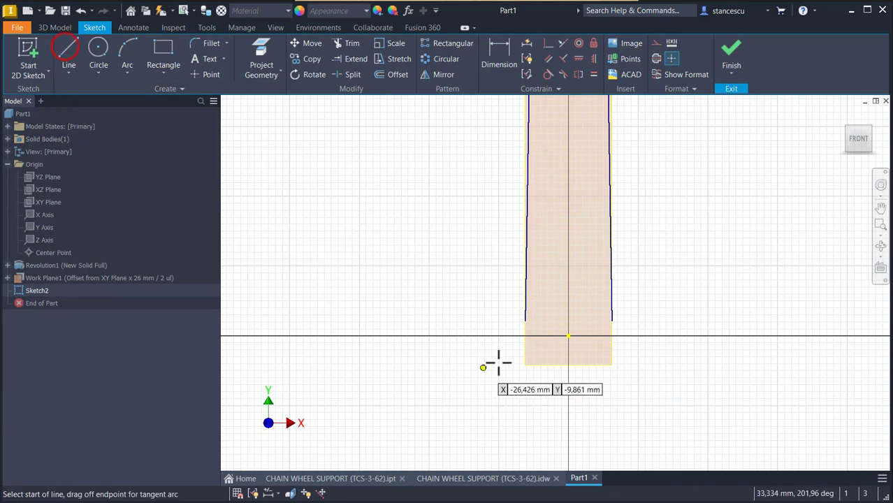
pyautogui.click(568, 336)
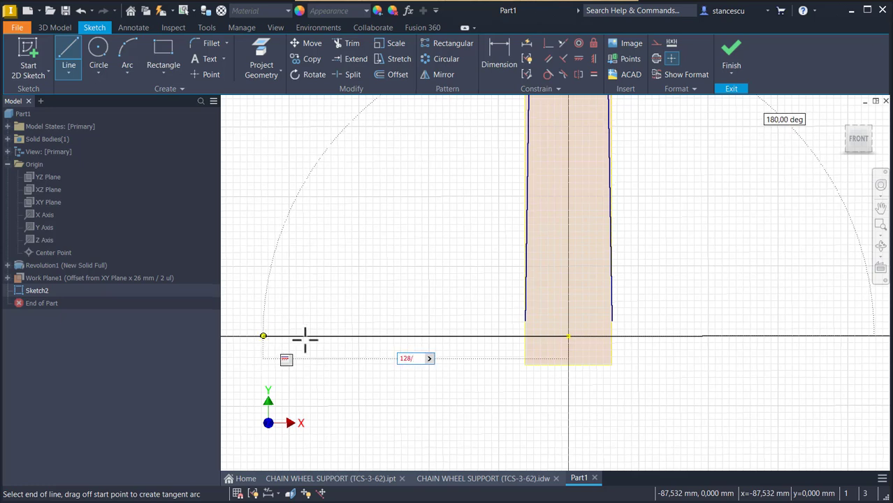
pyautogui.press('Return')
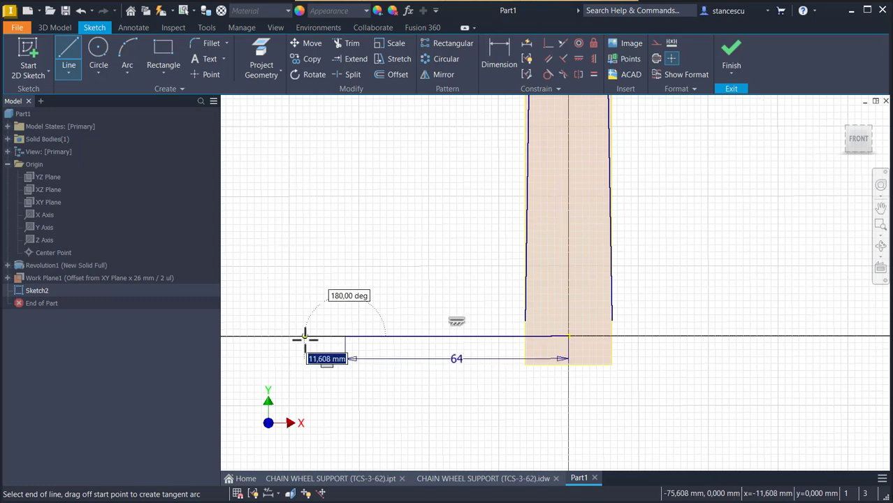
pyautogui.press('Escape')
pyautogui.moveTo(425, 303); pyautogui.dragTo(409, 343)
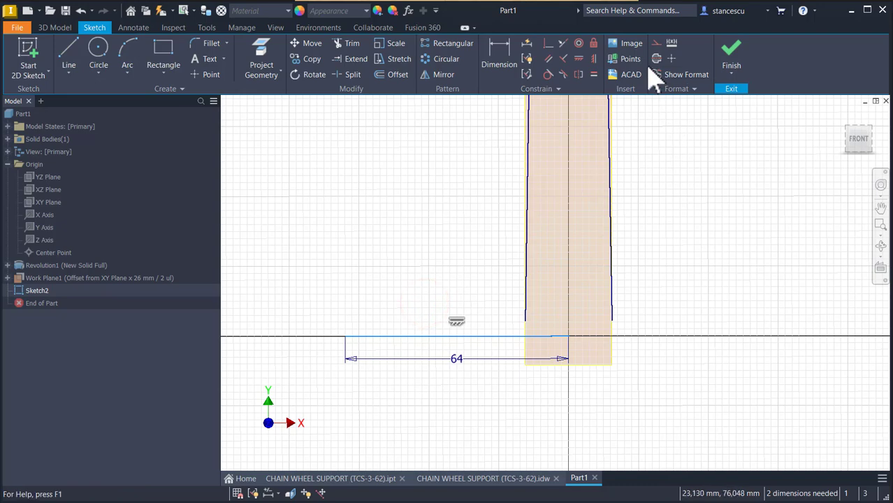
pyautogui.click(656, 43)
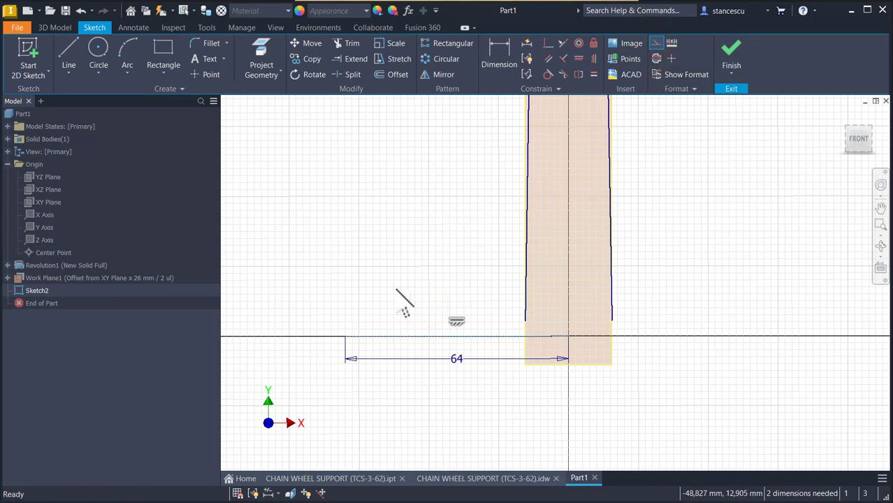
# From the construction line's outer end, draw a vertical segment about 5 mm up and a line rising gently to the vertical axis.
pyautogui.moveTo(434, 319); pyautogui.dragTo(430, 275, button='middle')
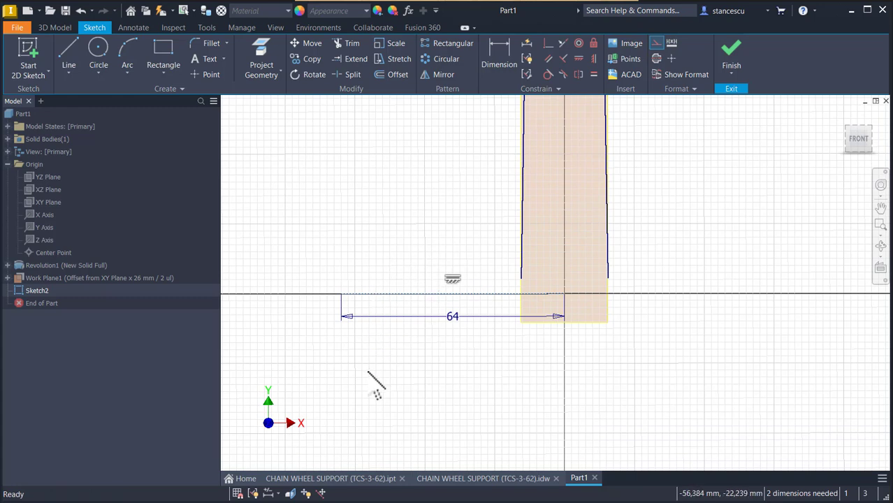
pyautogui.click(68, 53)
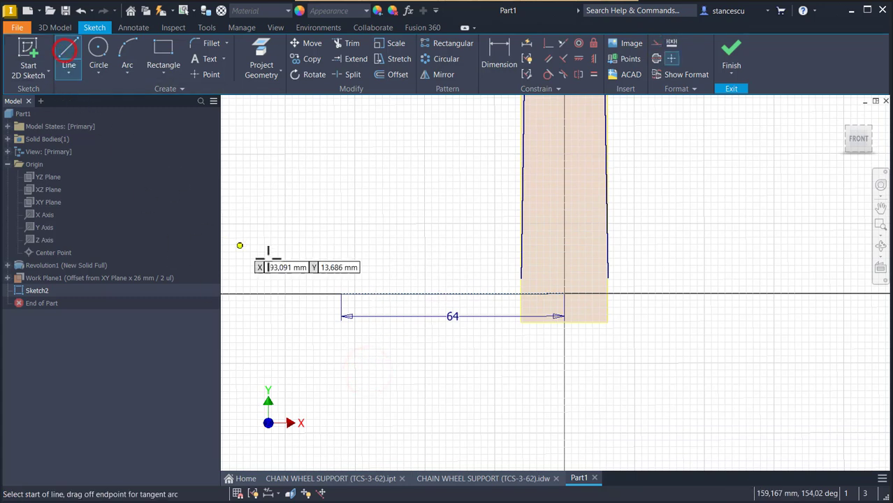
pyautogui.click(343, 294)
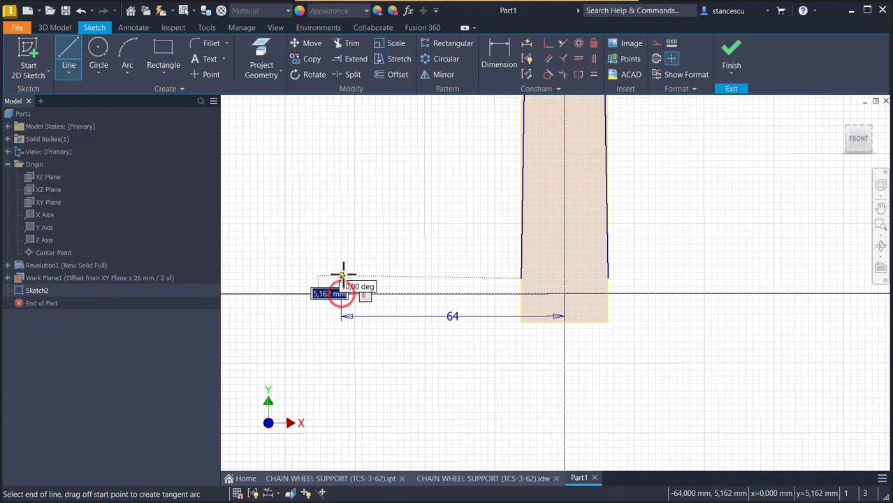
pyautogui.click(341, 275)
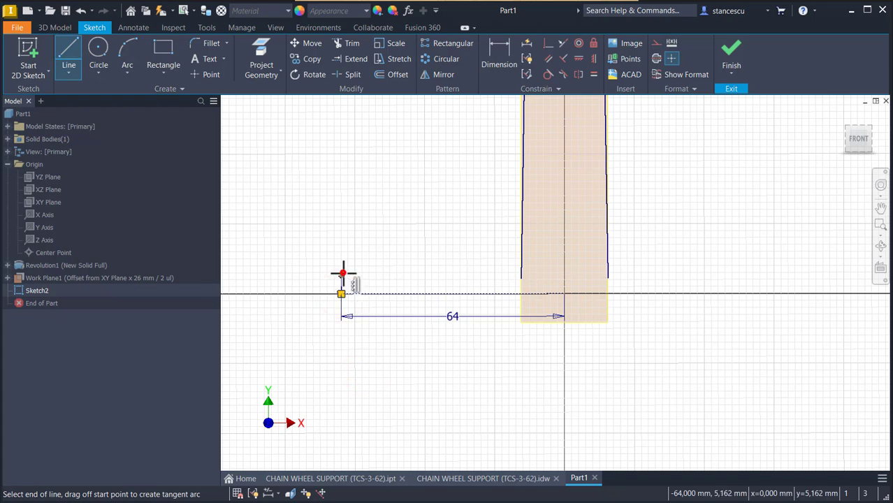
pyautogui.click(564, 257)
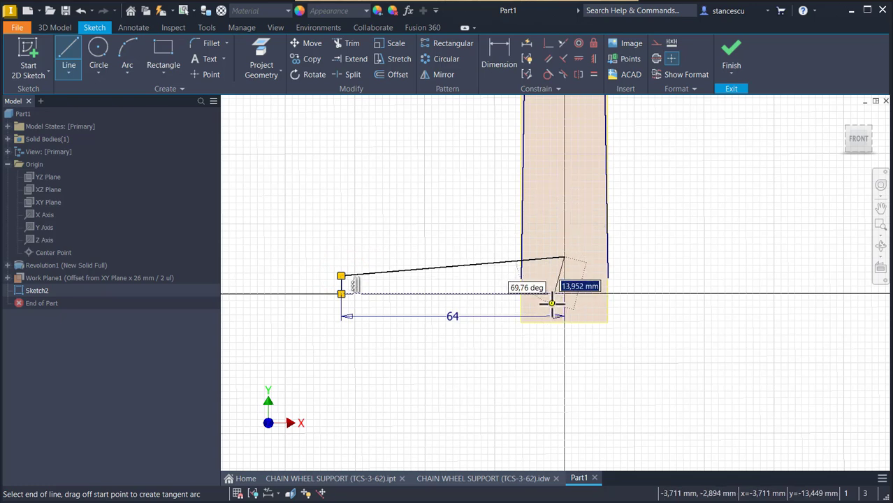
pyautogui.press('Escape')
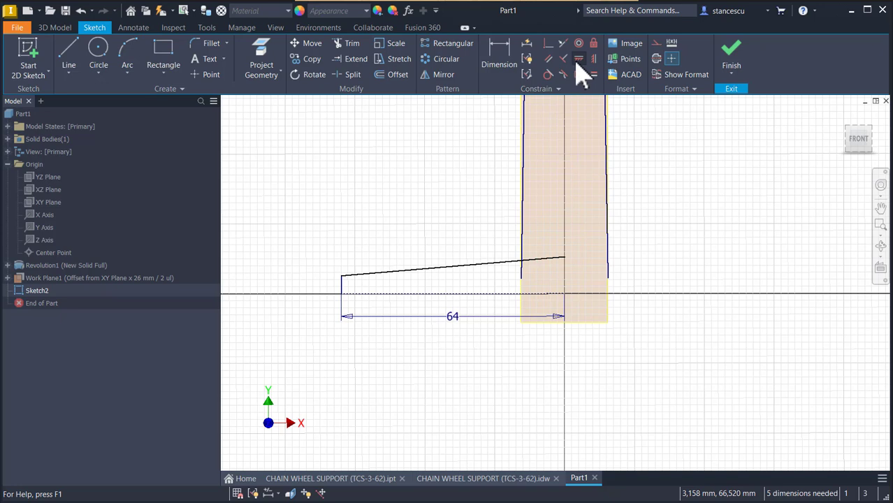
# Align the inner endpoint of the sloping arm line vertically with the origin.
pyautogui.click(593, 58)
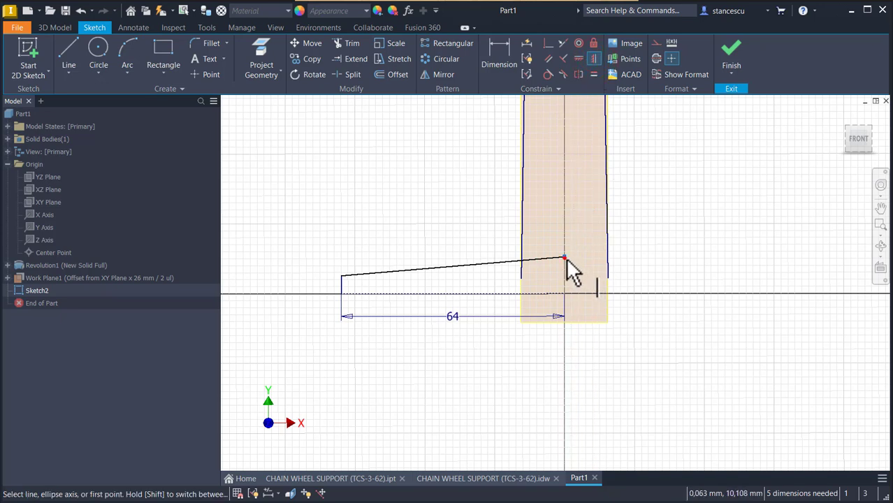
pyautogui.click(564, 258)
pyautogui.click(565, 295)
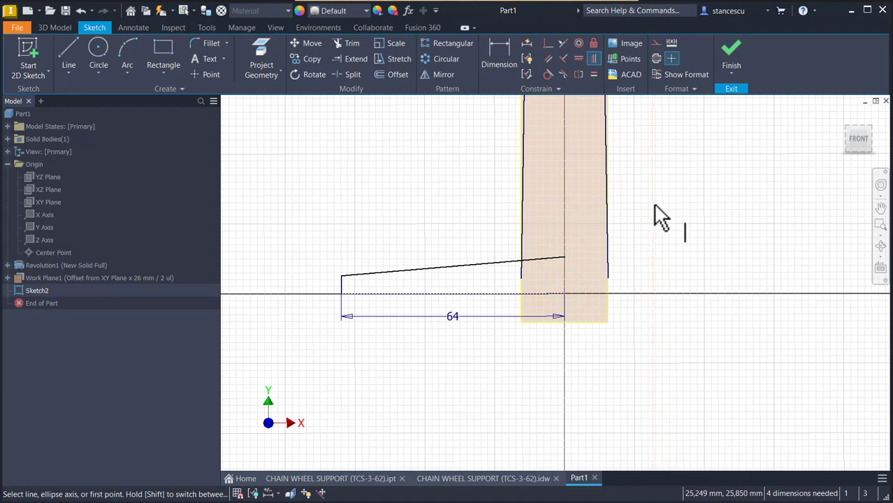
pyautogui.press('Escape')
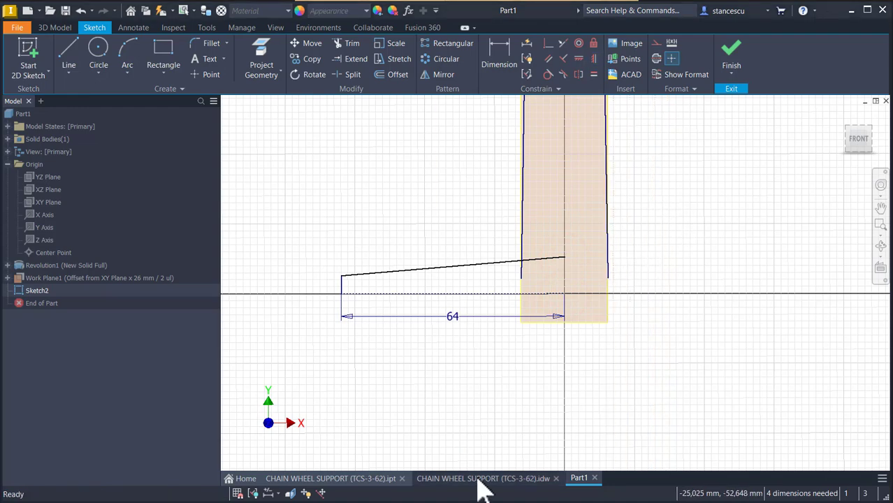
# Examine the arm and hub dimensions in the chain wheel support drawing and return to the Part1 sketch.
pyautogui.click(481, 479)
pyautogui.scroll(-5, 365, 313)
pyautogui.moveTo(365, 309); pyautogui.dragTo(439, 326, button='middle')
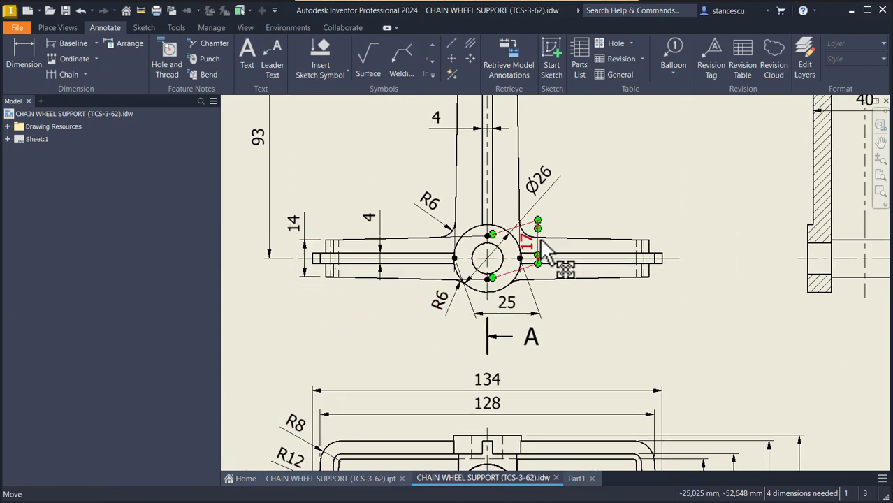
pyautogui.scroll(-3, 544, 274)
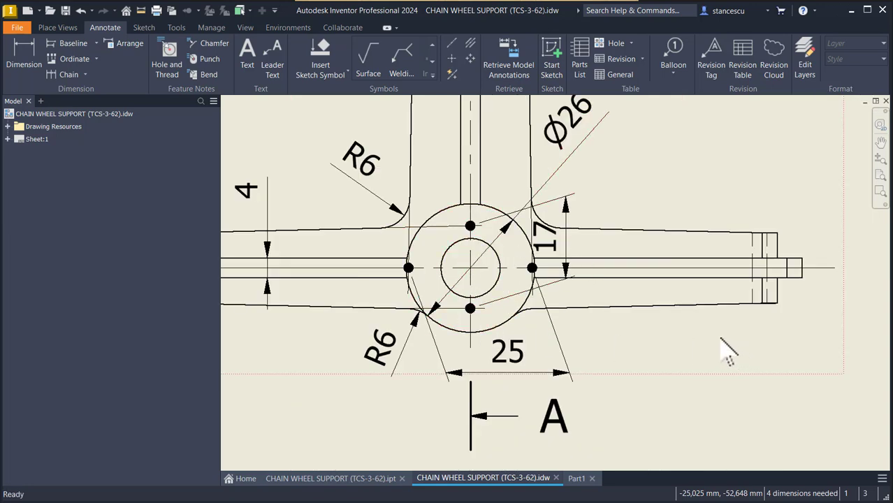
pyautogui.middleClick(701, 387)
pyautogui.middleClick(702, 386)
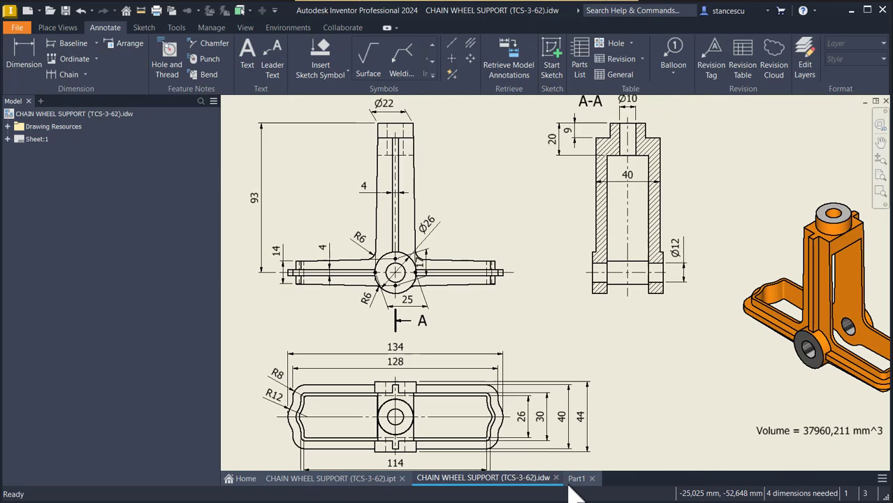
pyautogui.click(574, 479)
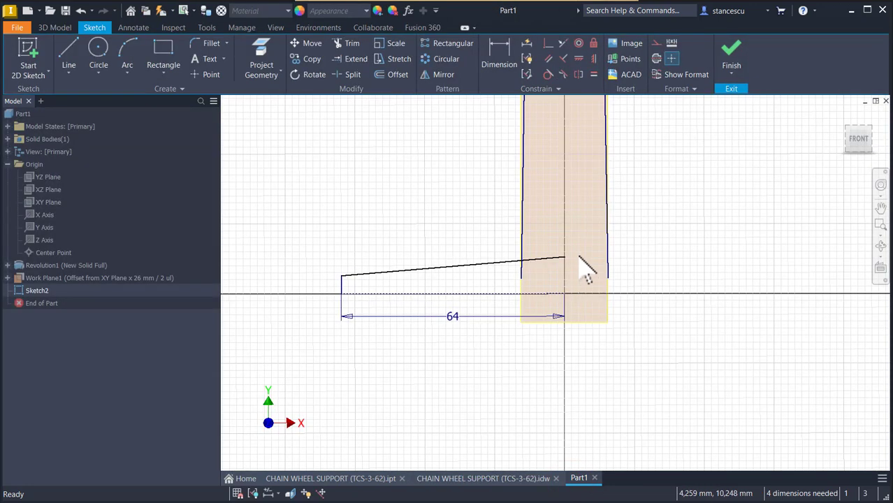
# Draw a vertical line from the sloping arm line's outer end down to the outer end of the horizontal construction line.
pyautogui.click(68, 51)
pyautogui.click(340, 276)
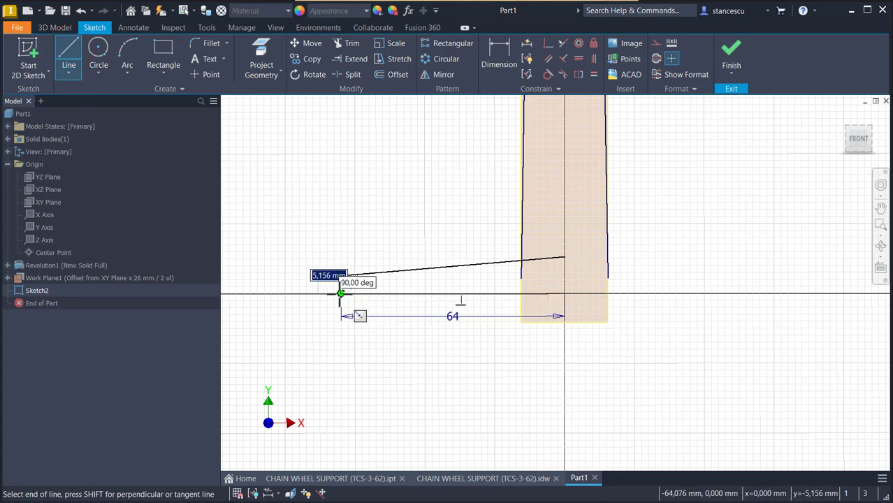
pyautogui.click(341, 293)
pyautogui.press('Escape')
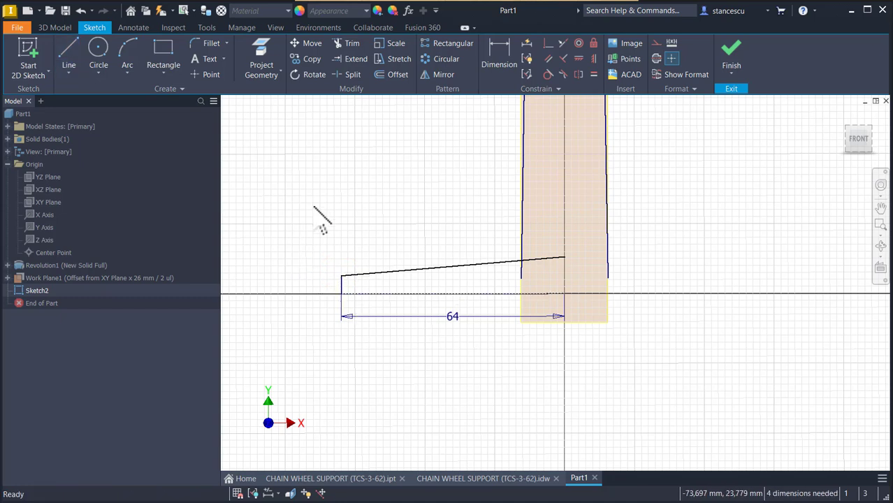
# Dimension the height of the arm's outer vertical segment above the horizontal construction line as 14/2 mm.
pyautogui.click(499, 52)
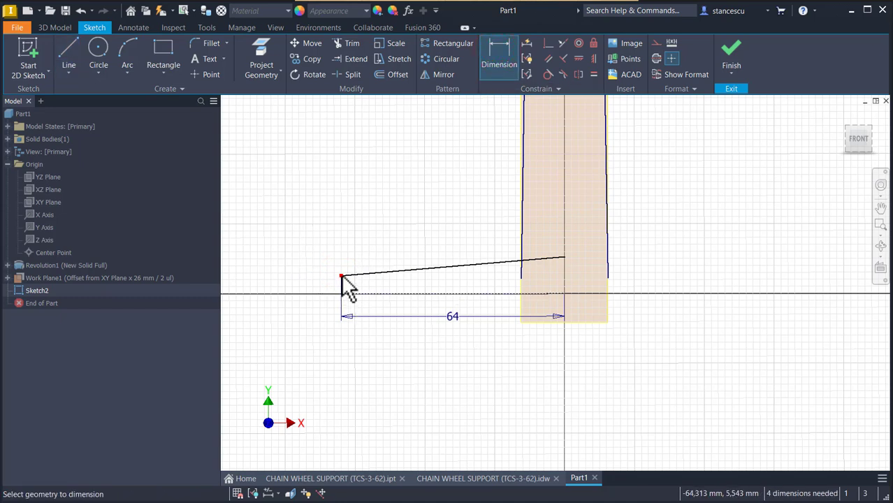
pyautogui.click(341, 275)
pyautogui.click(350, 294)
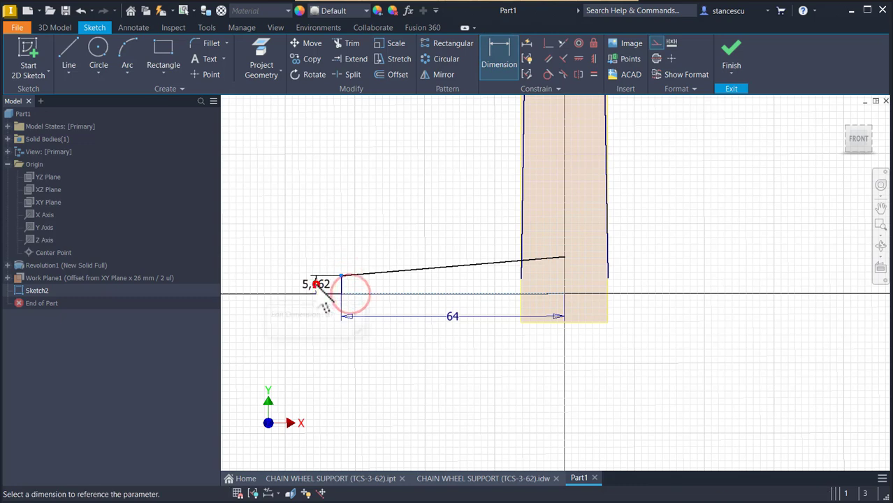
pyautogui.click(315, 287)
pyautogui.write('14/2')
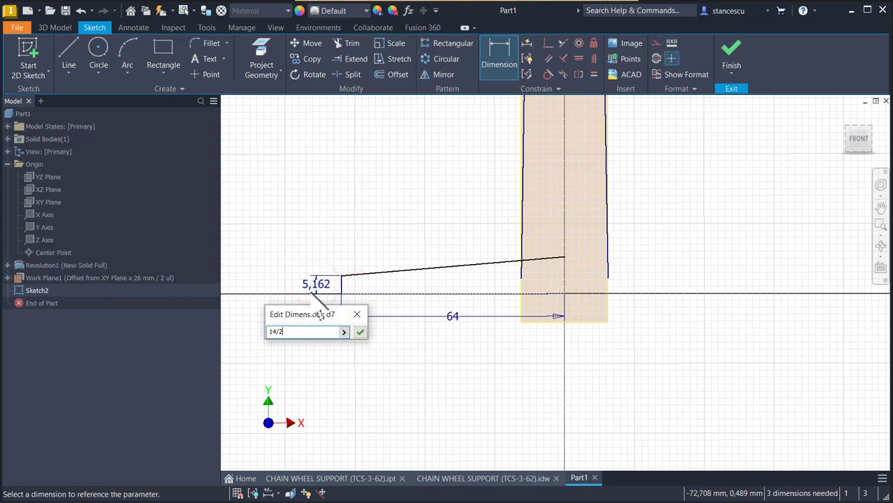
pyautogui.press('Return')
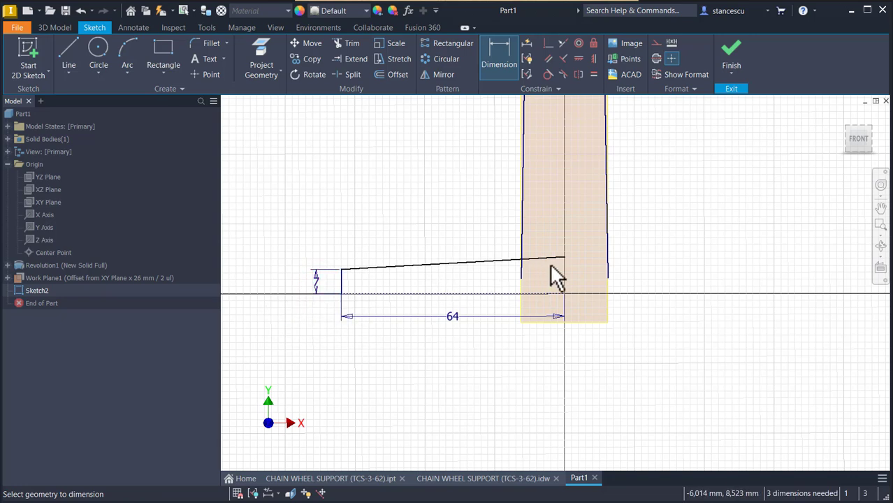
# Dimension the sloping arm line's inner endpoint above the horizontal axis as 17/2 mm.
pyautogui.click(547, 296)
pyautogui.click(662, 284)
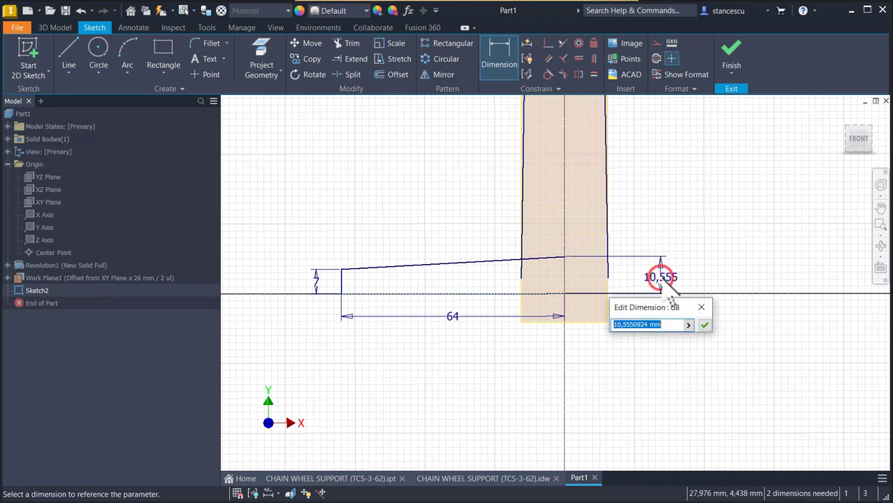
pyautogui.write('17/2')
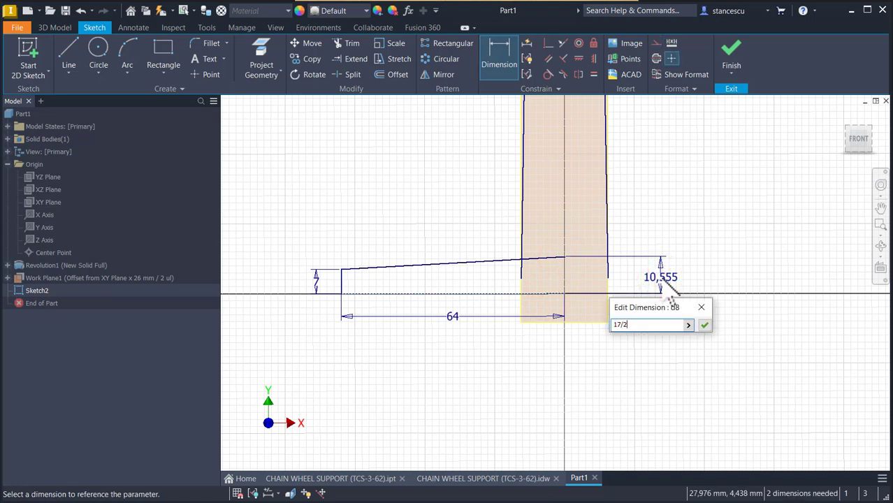
pyautogui.press('Return')
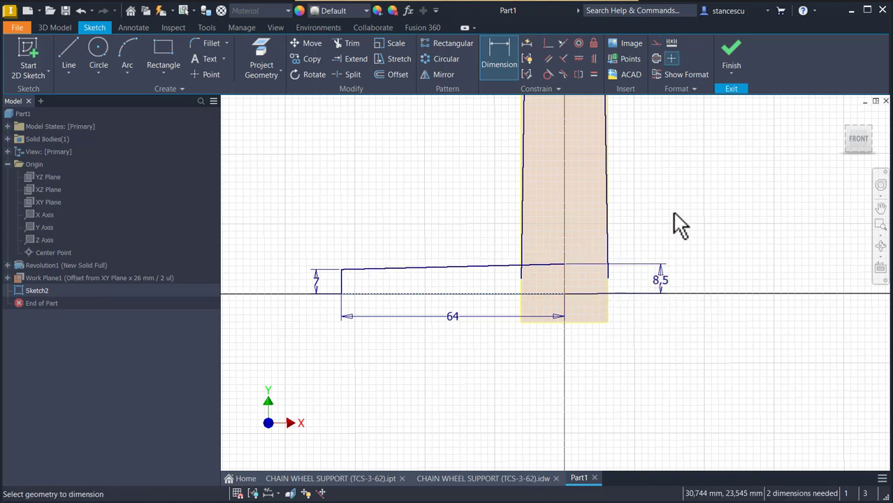
pyautogui.press('Escape')
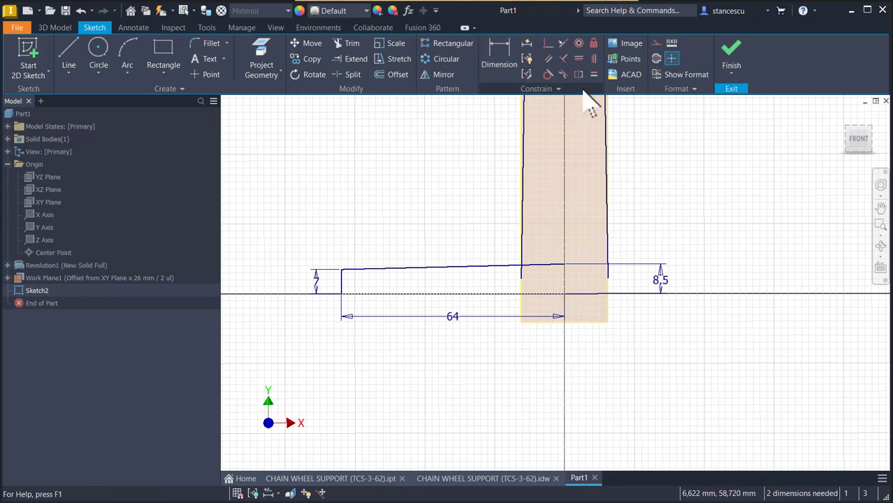
# Mirror the sloping arm line and the outer vertical segment about the horizontal construction line.
pyautogui.click(443, 74)
pyautogui.moveTo(400, 238); pyautogui.dragTo(330, 283)
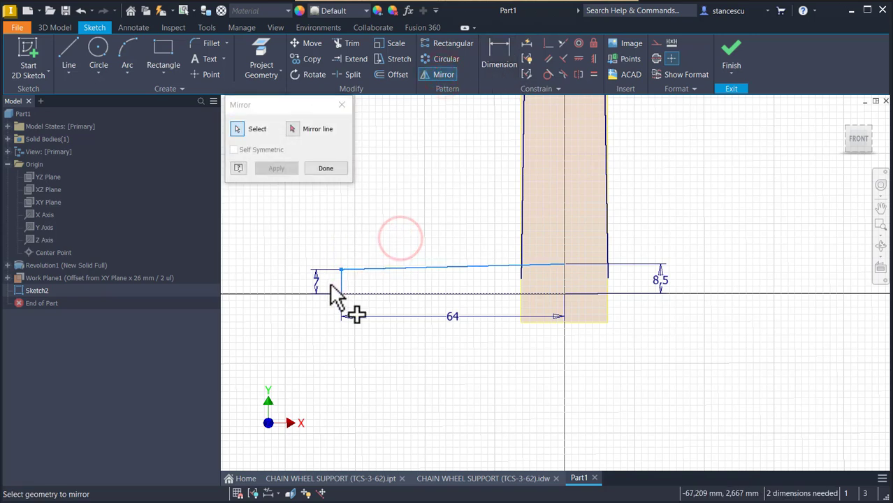
pyautogui.click(294, 129)
pyautogui.click(391, 292)
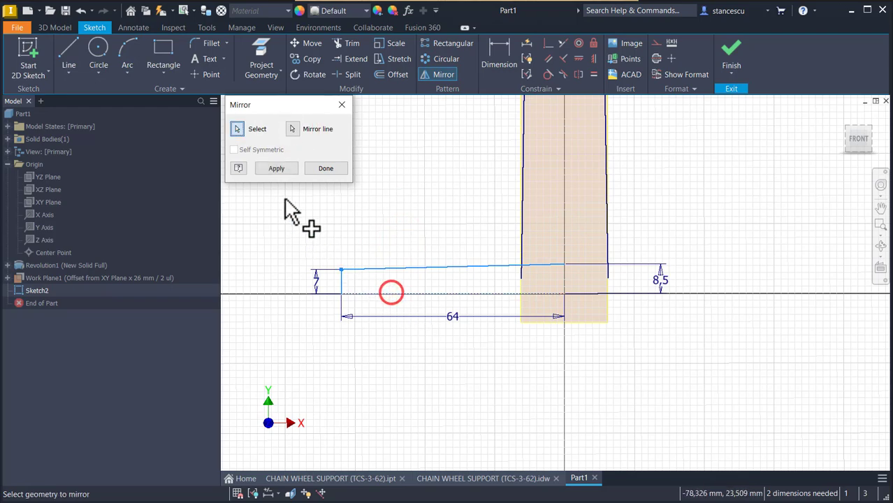
pyautogui.click(276, 168)
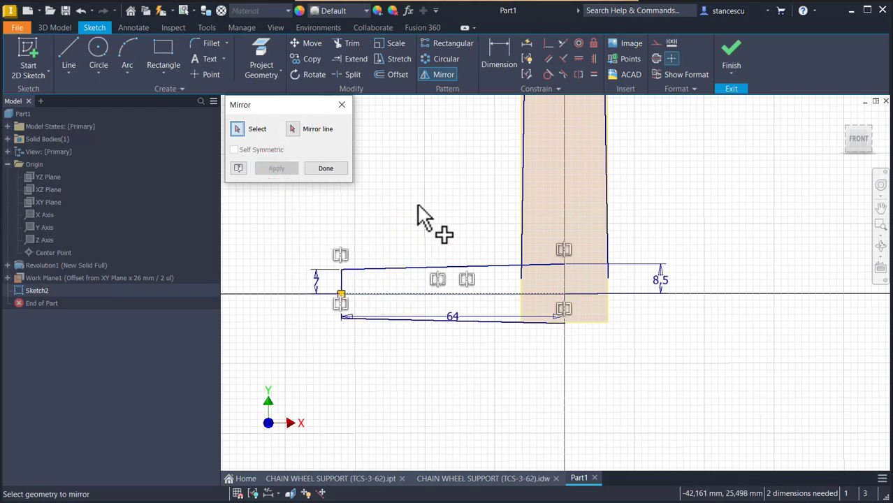
pyautogui.moveTo(438, 225); pyautogui.dragTo(411, 329, button='middle')
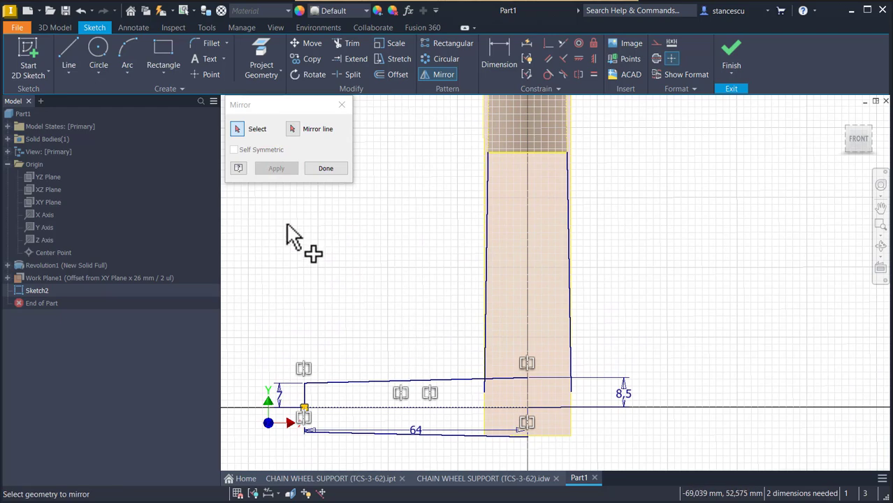
pyautogui.click(323, 170)
# Draw a 93 mm vertical line from the upright's top midpoint down to the origin and convert it to construction geometry.
pyautogui.moveTo(390, 200); pyautogui.dragTo(378, 259, button='middle')
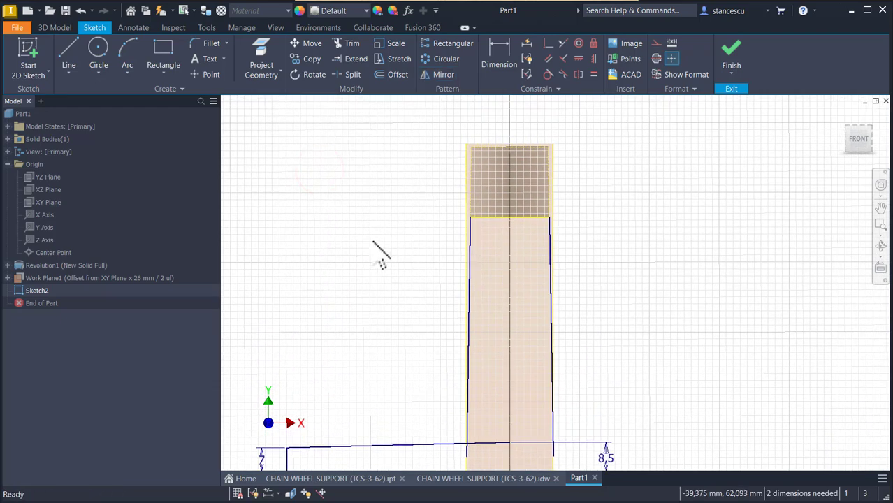
pyautogui.click(74, 52)
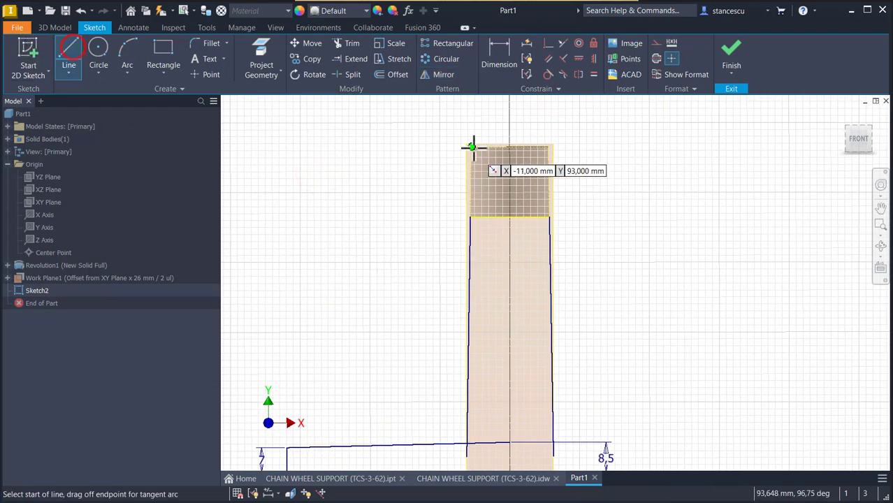
pyautogui.click(510, 145)
pyautogui.moveTo(493, 284); pyautogui.dragTo(482, 182, button='middle')
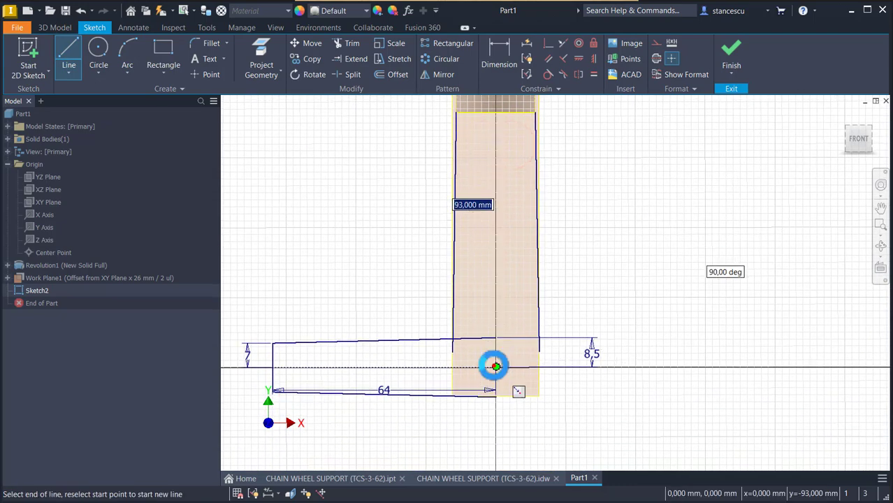
pyautogui.doubleClick(494, 366)
pyautogui.moveTo(638, 181); pyautogui.dragTo(650, 322, button='middle')
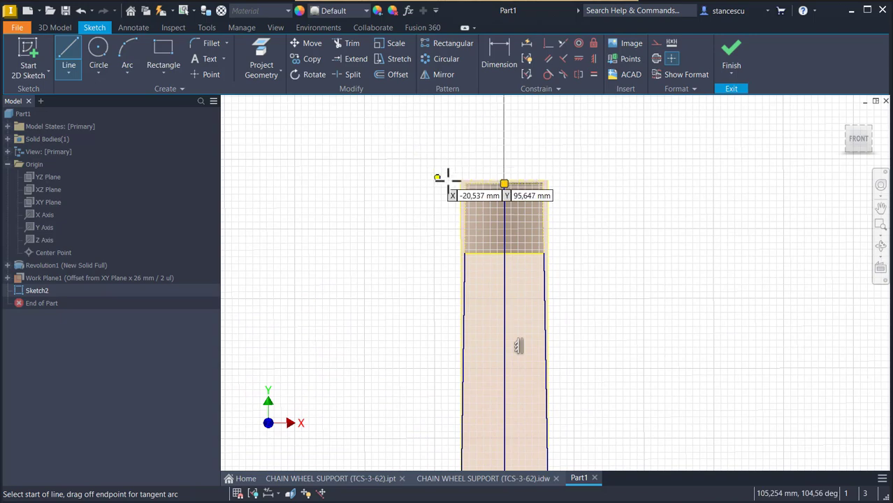
pyautogui.moveTo(617, 295); pyautogui.dragTo(617, 155, button='middle')
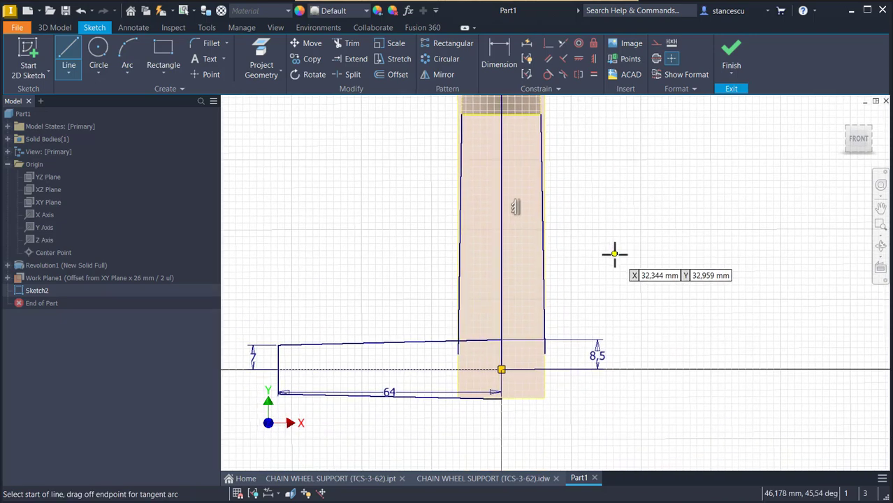
pyautogui.press('Escape')
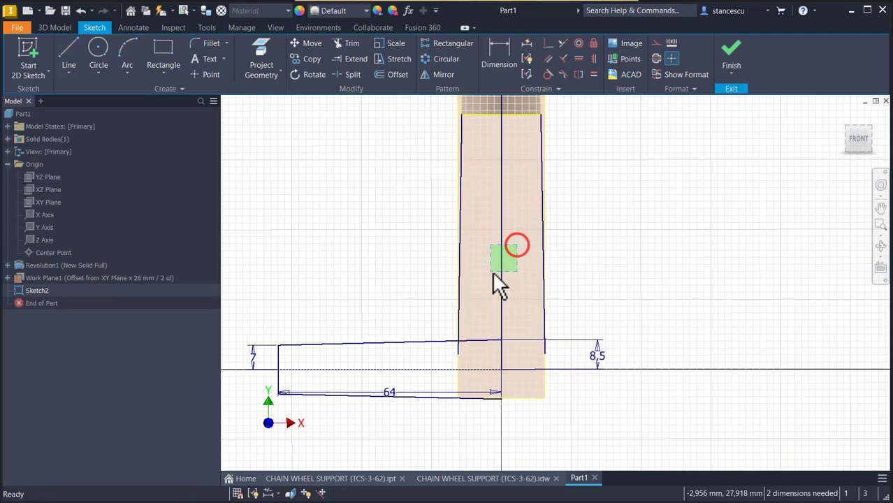
pyautogui.click(654, 43)
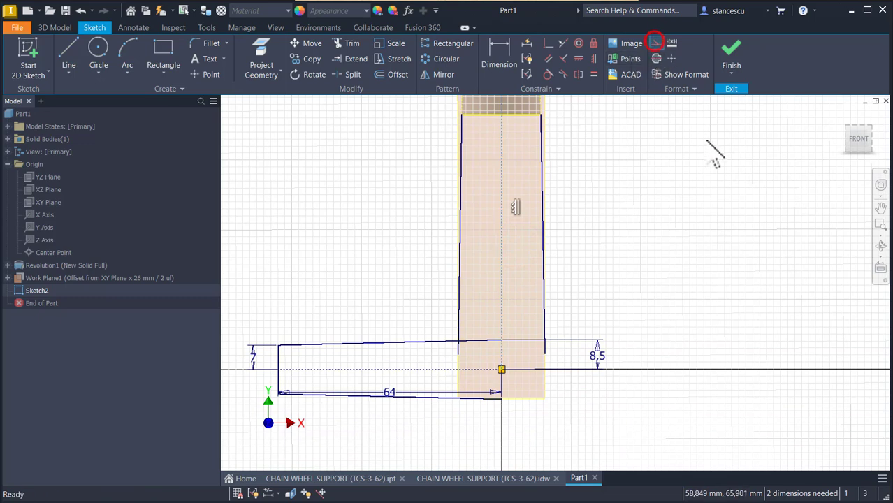
pyautogui.click(705, 143)
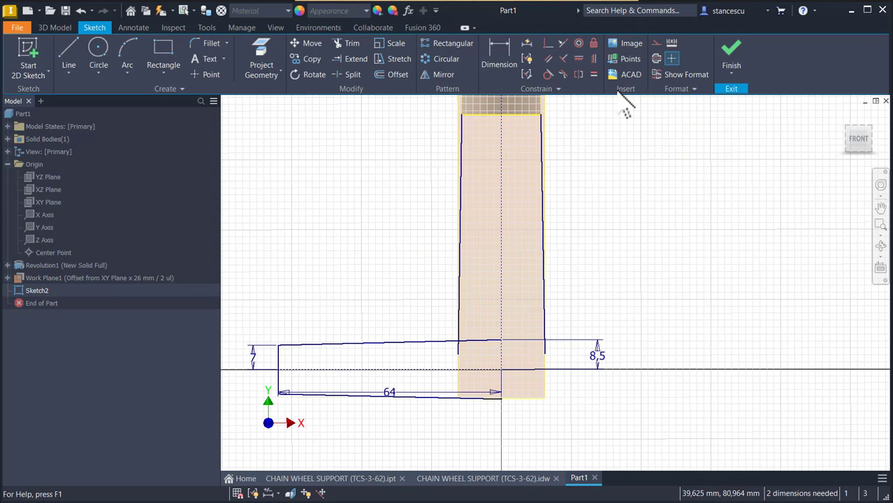
# Mirror the complete arm outline about the vertical construction line to form the opposite arm.
pyautogui.click(438, 74)
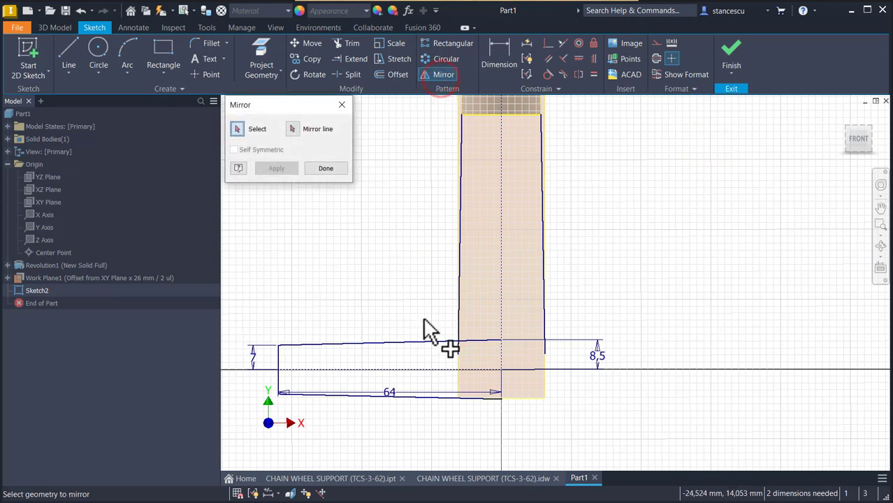
pyautogui.moveTo(425, 314)
pyautogui.mouseDown()
pyautogui.moveTo(406, 363)
pyautogui.moveTo(259, 424)
pyautogui.mouseUp()
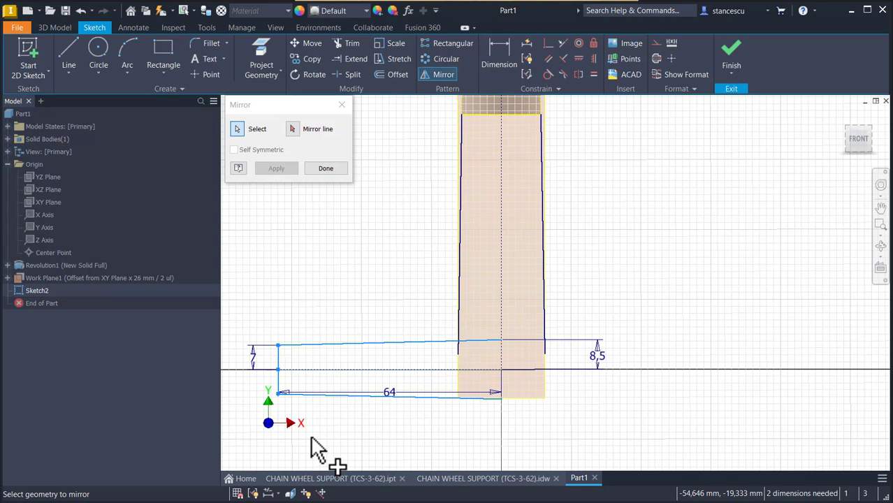
pyautogui.click(292, 129)
pyautogui.click(500, 262)
pyautogui.click(276, 169)
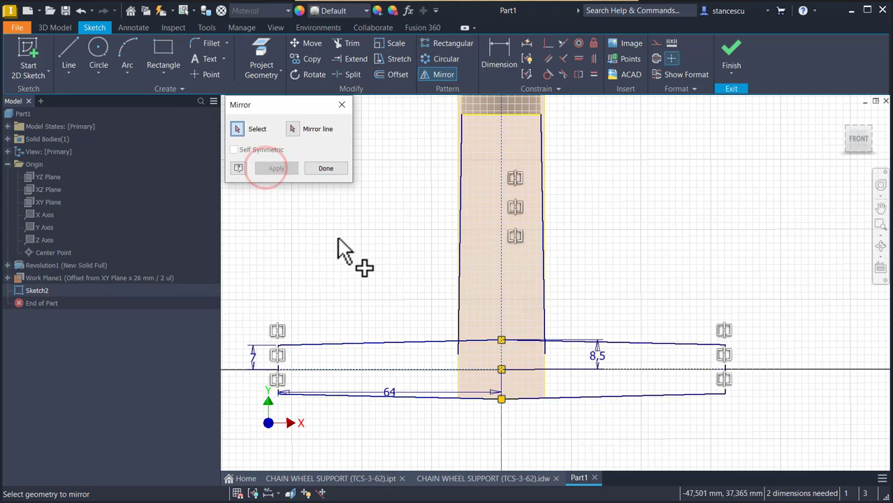
pyautogui.click(326, 168)
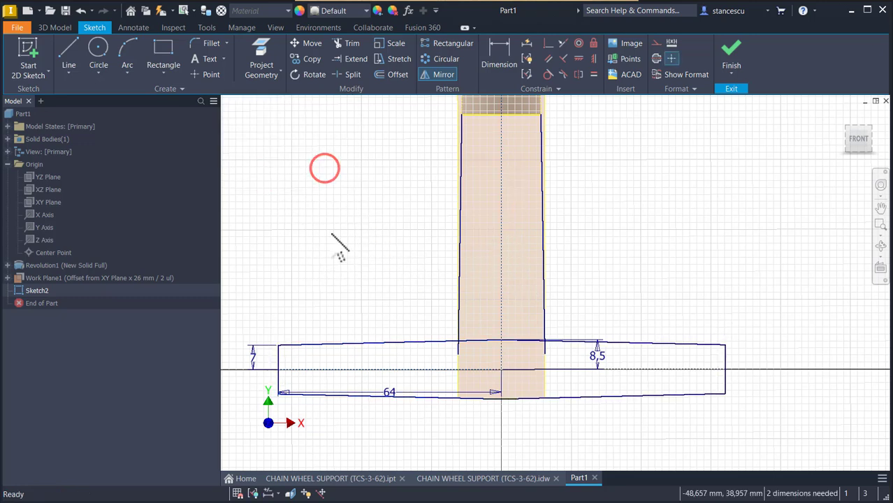
# Check the hub diameter in the chain wheel support drawing and draw a 26 mm diameter circle centred on the Part1 sketch origin.
pyautogui.click(493, 480)
pyautogui.scroll(3, 395, 316)
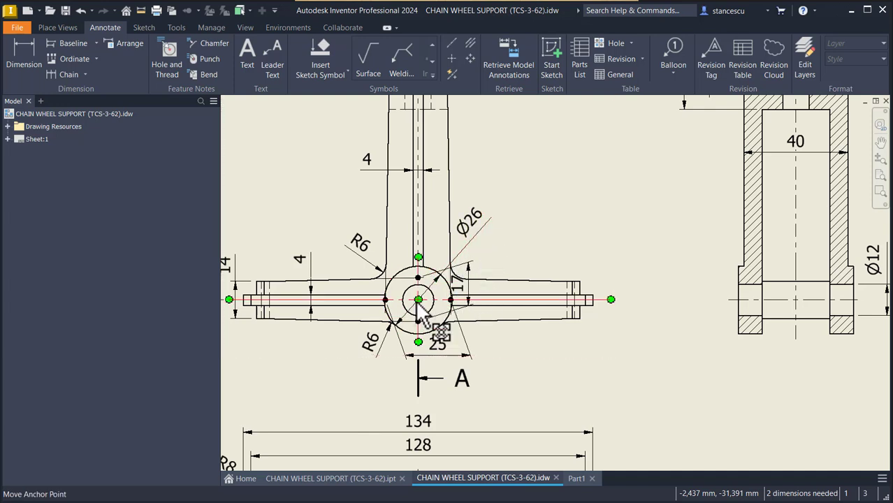
pyautogui.click(576, 477)
pyautogui.click(622, 283)
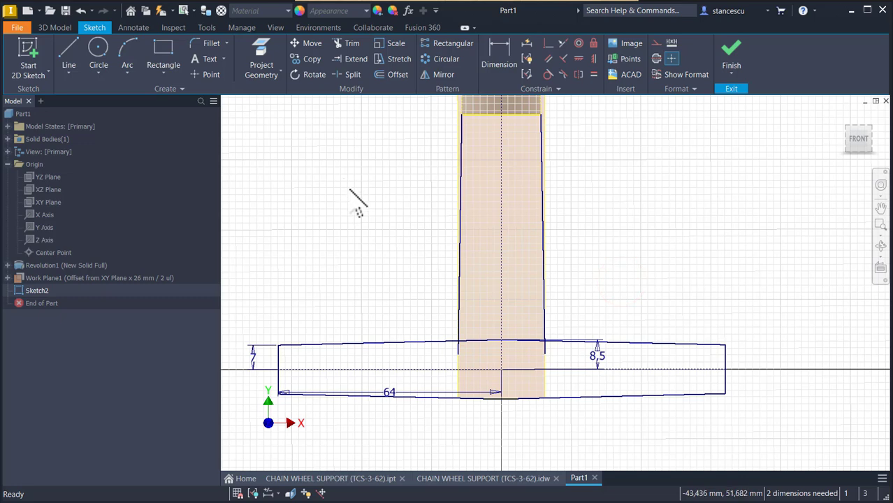
pyautogui.click(97, 62)
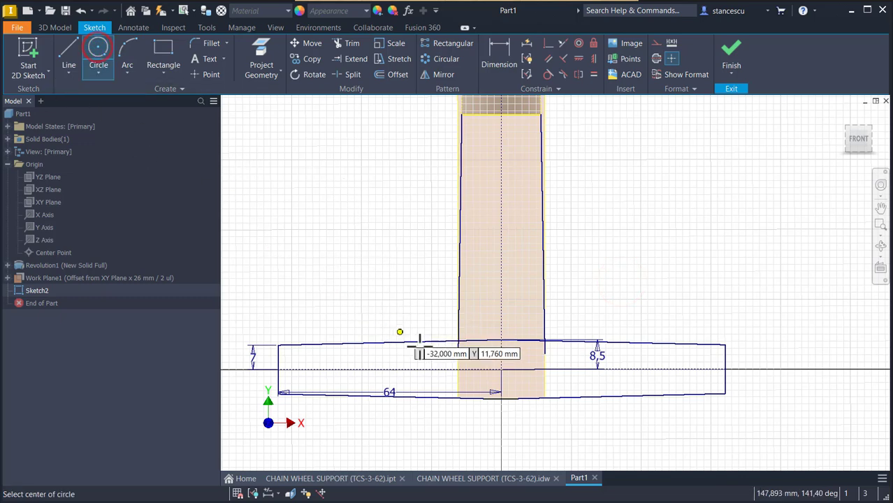
pyautogui.click(501, 369)
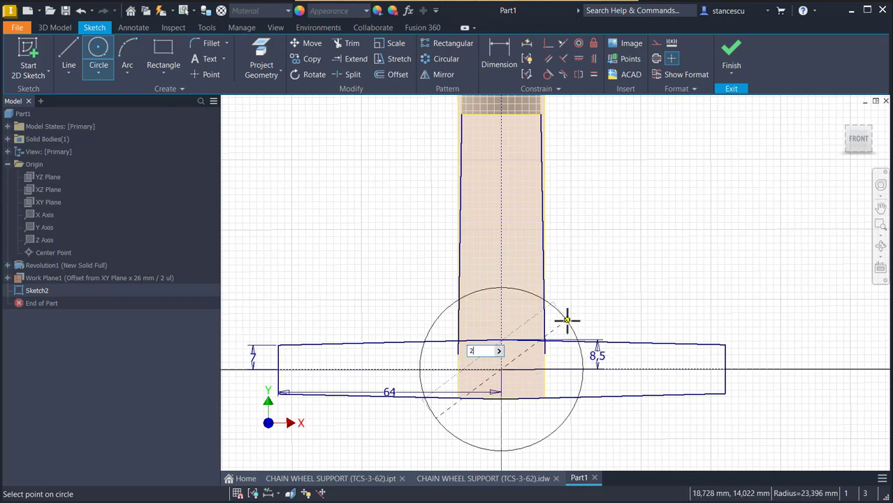
pyautogui.write('26')
pyautogui.press('Return')
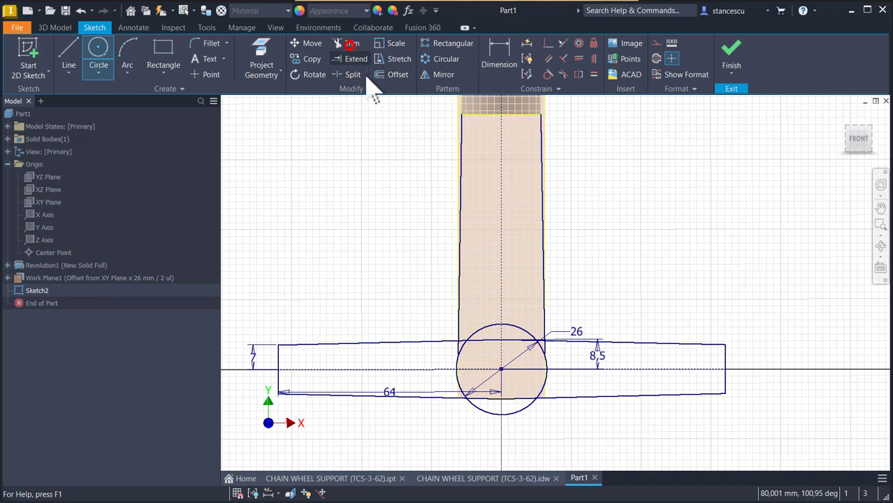
# Trim the left upright side below the arm line and the arms' upper edge lines between the two upright sides.
pyautogui.click(351, 44)
pyautogui.scroll(3, 439, 319)
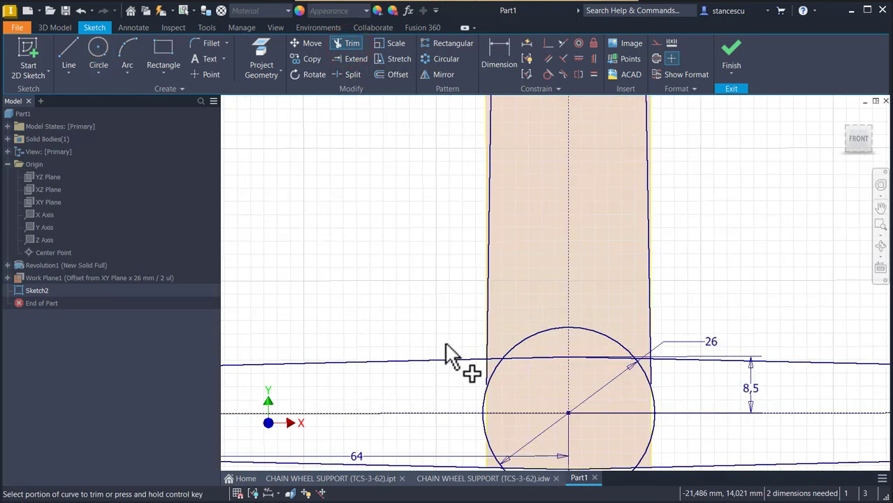
pyautogui.click(488, 376)
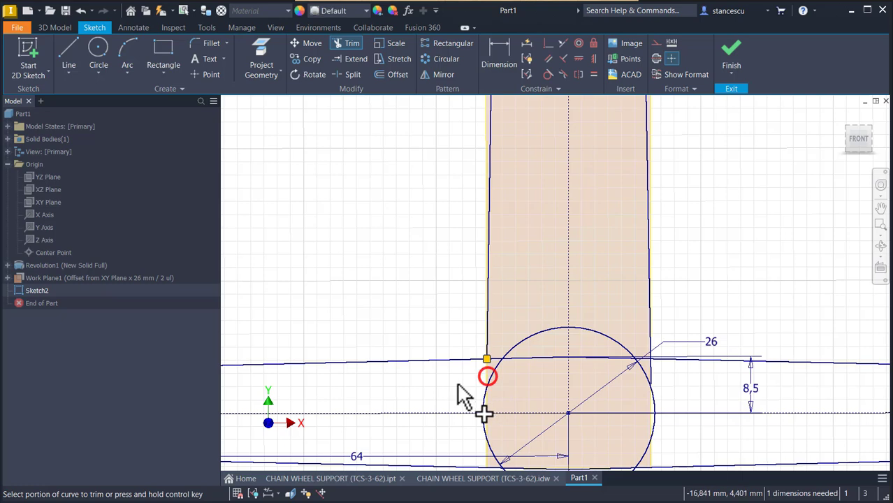
pyautogui.click(544, 357)
pyautogui.click(493, 359)
pyautogui.click(593, 359)
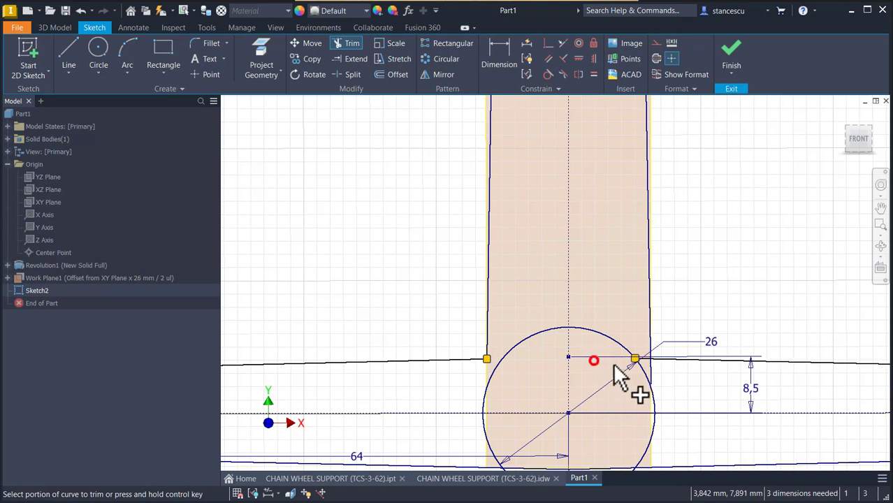
pyautogui.click(644, 360)
# Split the 26 mm hub circle where it crosses the arms' lower edges and convert its upper arc to construction geometry.
pyautogui.moveTo(596, 377); pyautogui.dragTo(580, 280, button='middle')
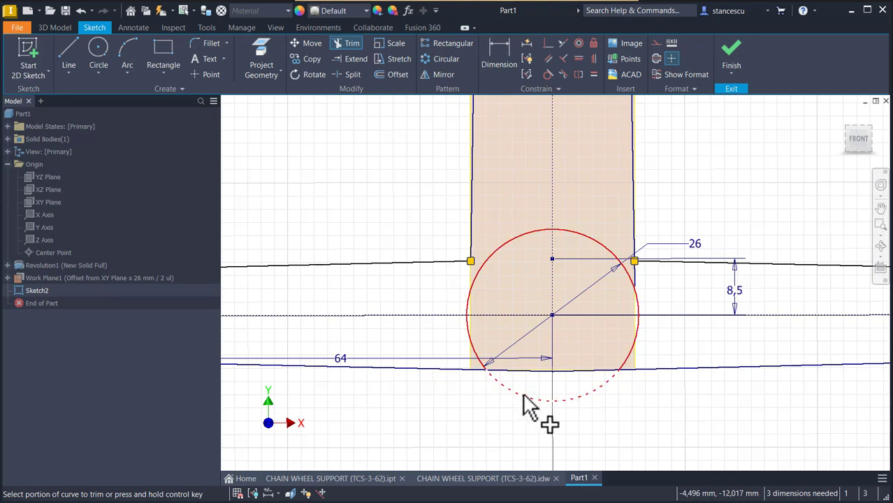
pyautogui.click(352, 74)
pyautogui.click(540, 401)
pyautogui.press('Escape')
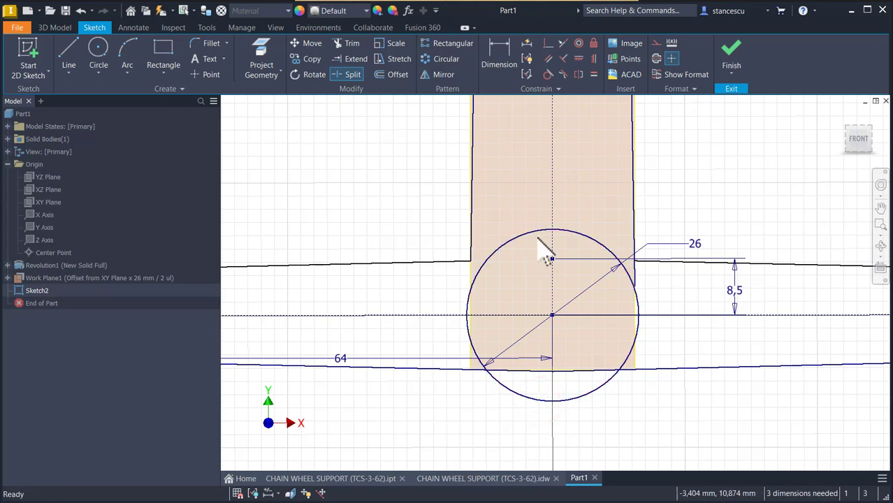
pyautogui.click(562, 244)
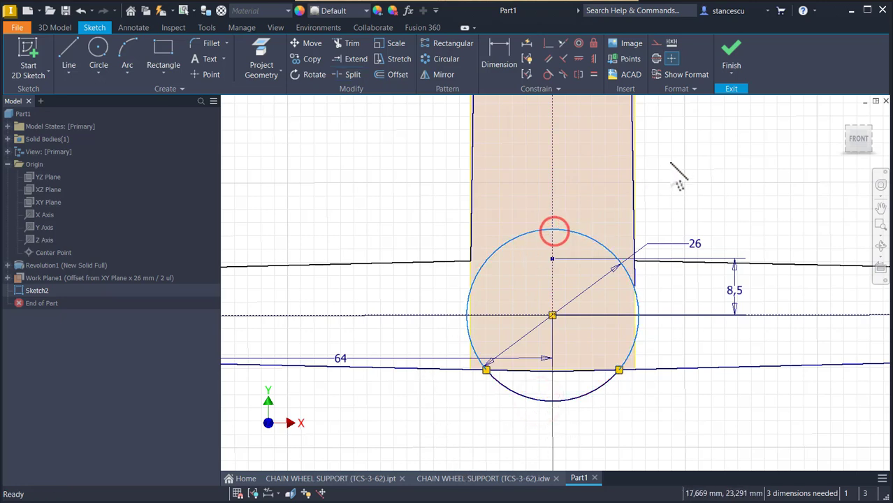
pyautogui.click(656, 43)
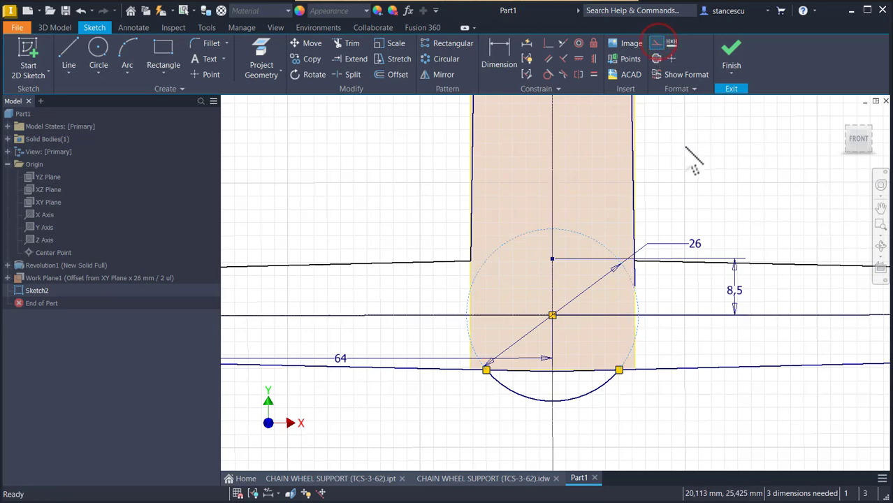
# Trim the right upright side below the arm line and the arms' lower edge lines inside the hub circle.
pyautogui.click(349, 43)
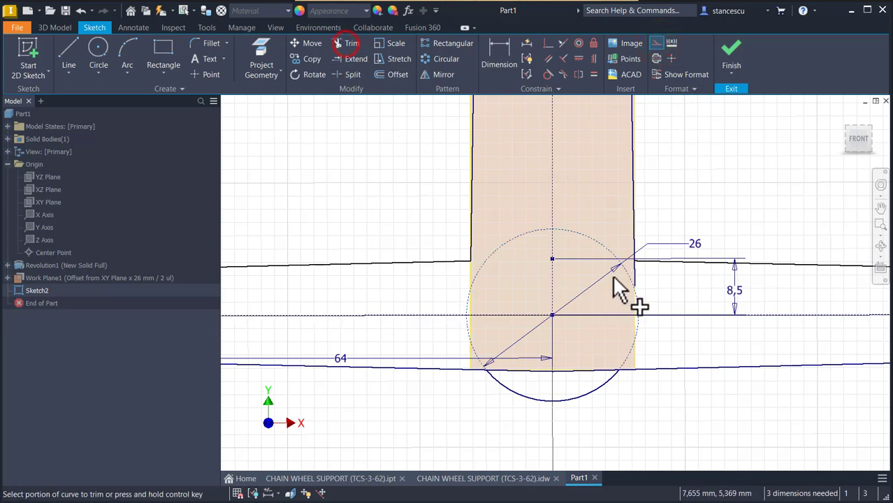
pyautogui.click(633, 276)
pyautogui.click(688, 172)
pyautogui.press('Escape')
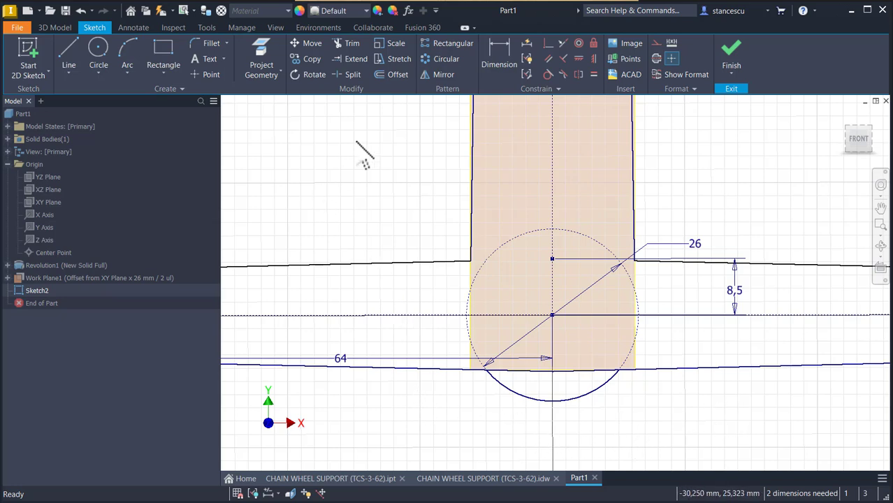
pyautogui.click(350, 44)
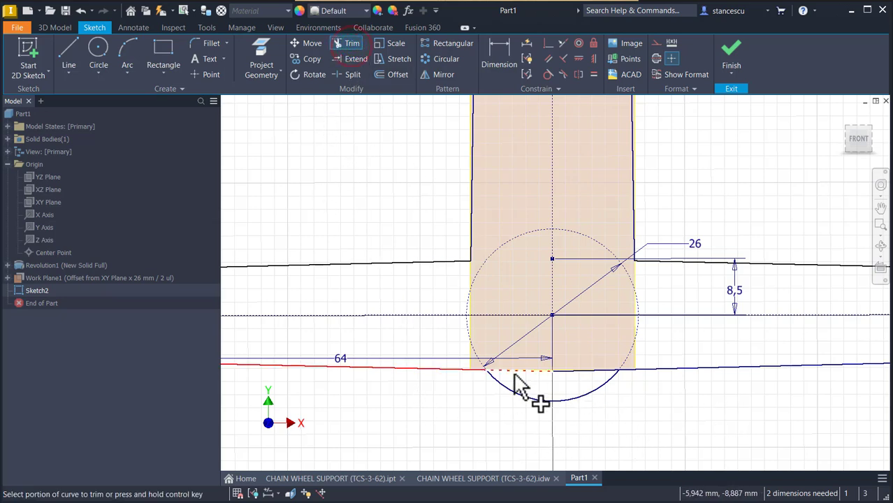
pyautogui.click(517, 371)
pyautogui.click(578, 371)
pyautogui.click(637, 414)
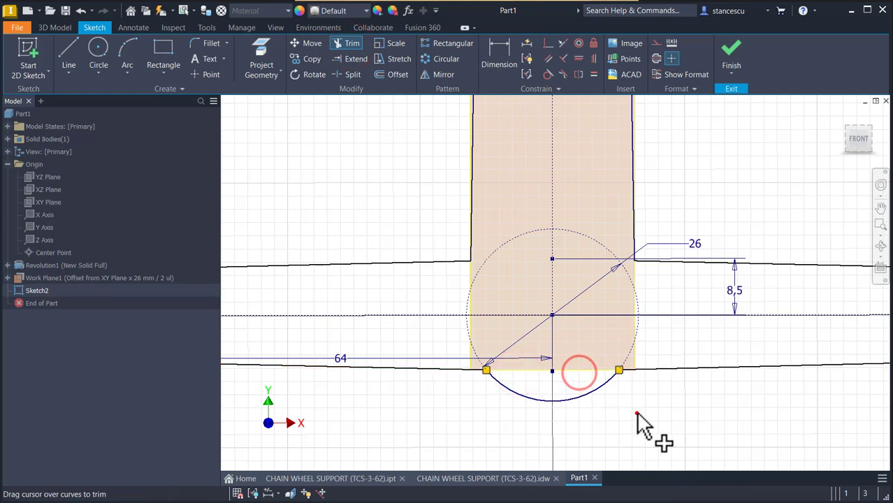
pyautogui.press('Escape')
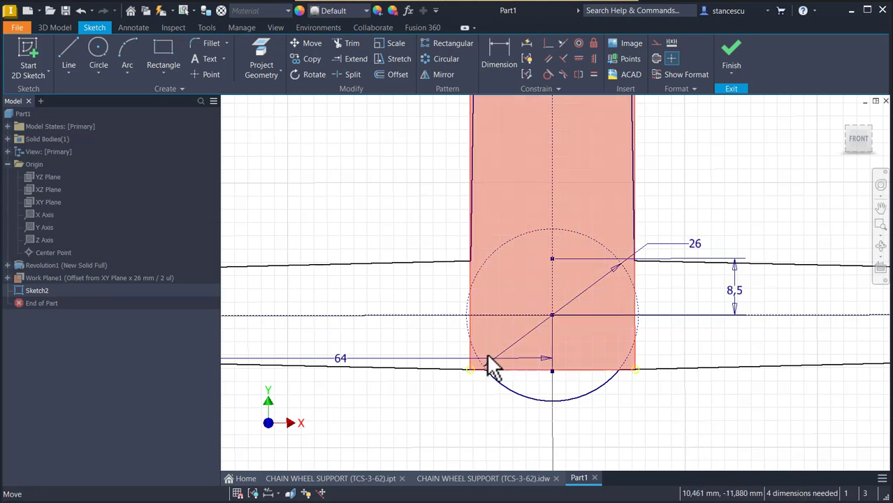
# Constrain the lower arm edges coincident with the centreline point below the origin and the upper arm edges with the point above it.
pyautogui.click(547, 44)
pyautogui.click(692, 366)
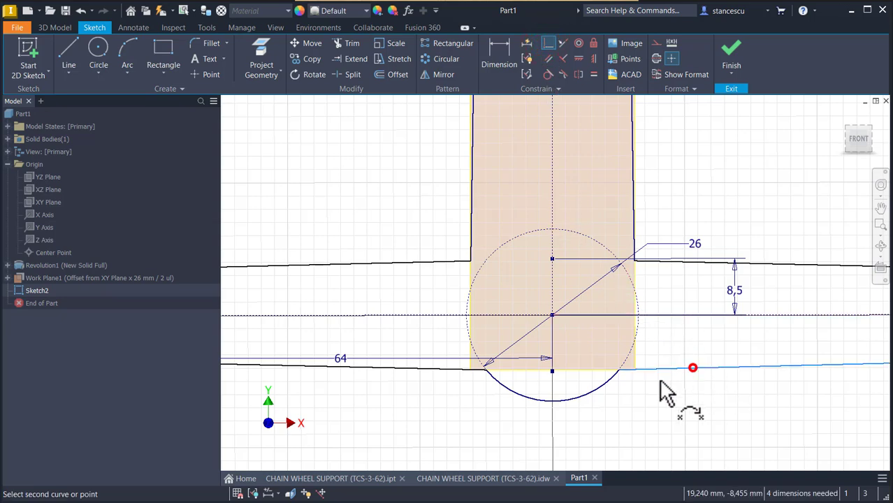
pyautogui.click(552, 371)
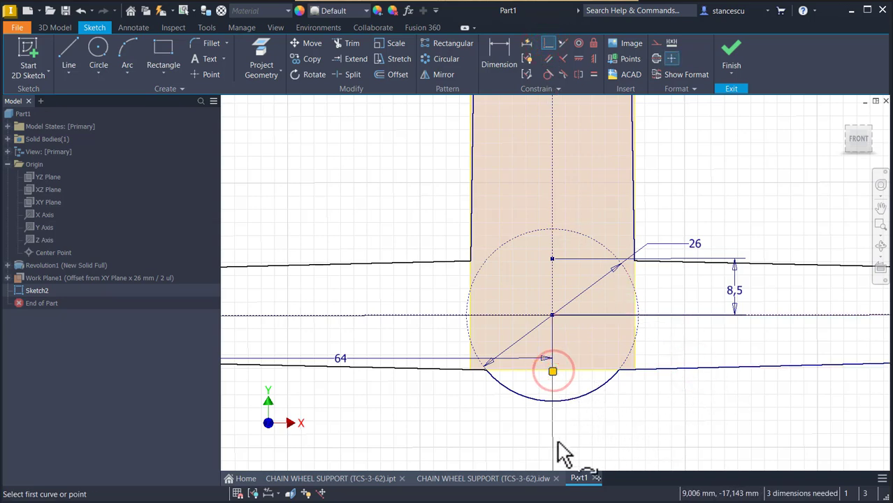
pyautogui.click(423, 371)
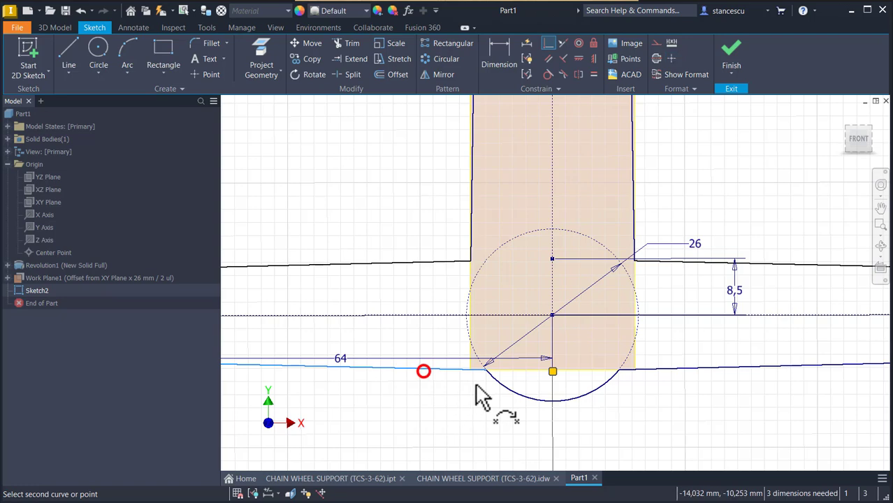
pyautogui.click(552, 371)
pyautogui.click(459, 264)
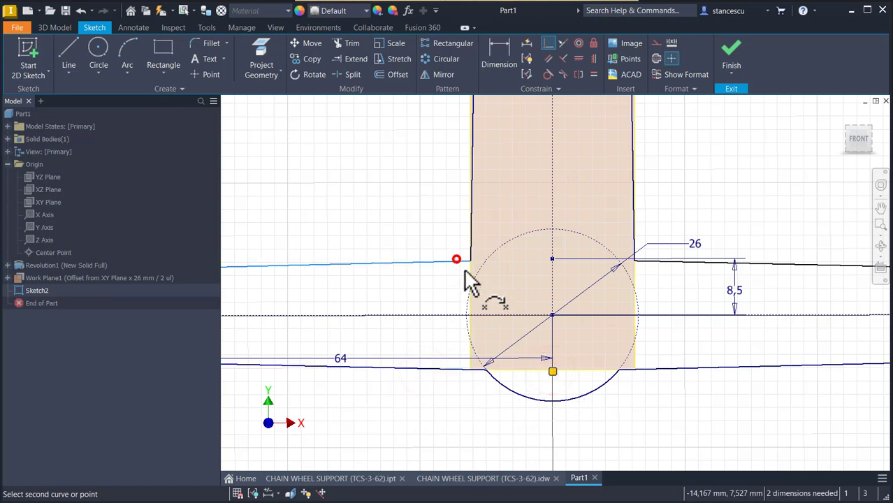
pyautogui.click(552, 259)
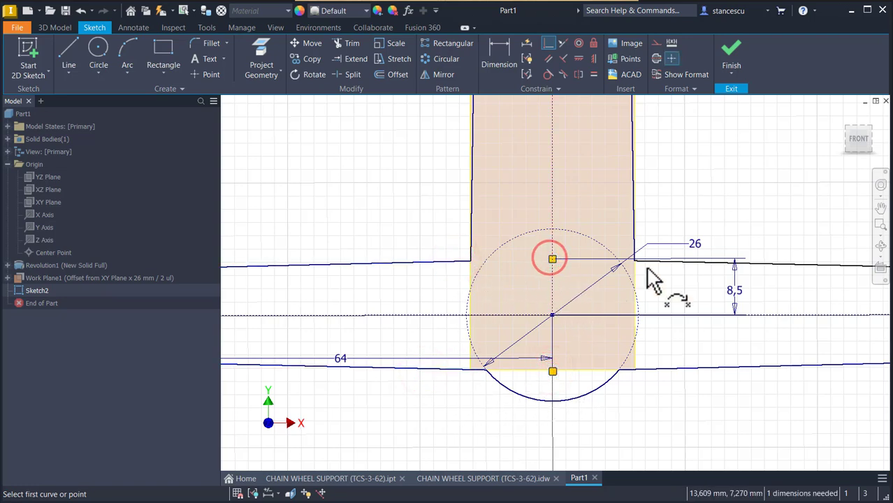
pyautogui.click(704, 261)
pyautogui.click(552, 259)
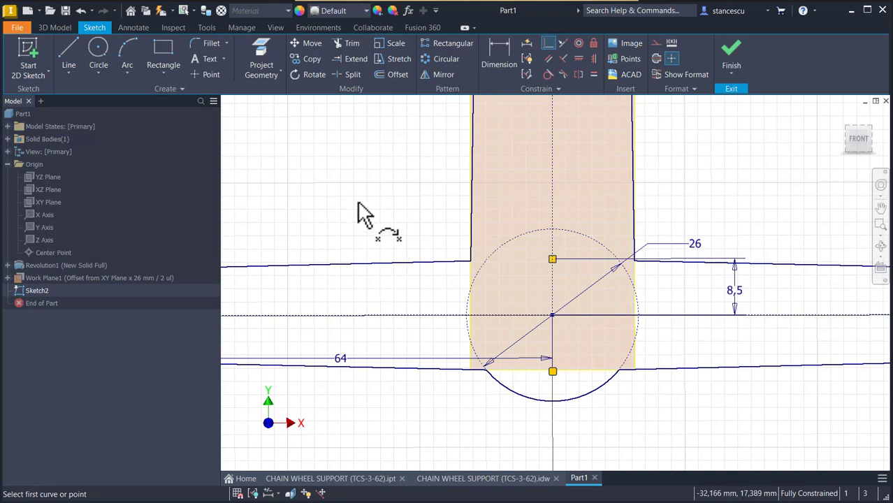
# Fillet the two upright-to-arm corners and the two arm-to-hub-arc corners with a 6 mm radius.
pyautogui.click(203, 43)
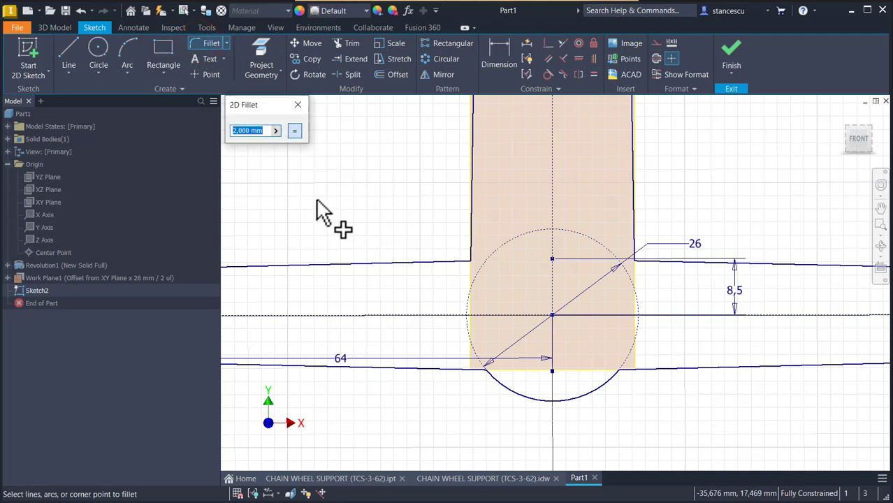
pyautogui.write('6')
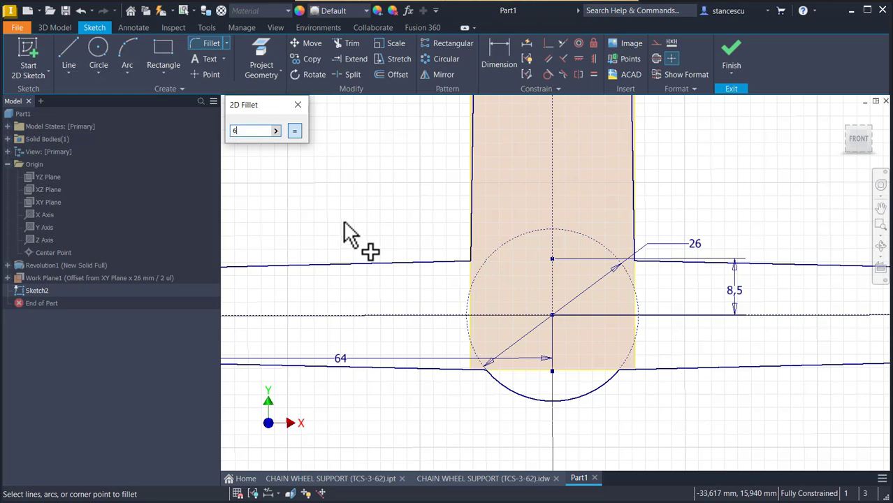
pyautogui.click(435, 263)
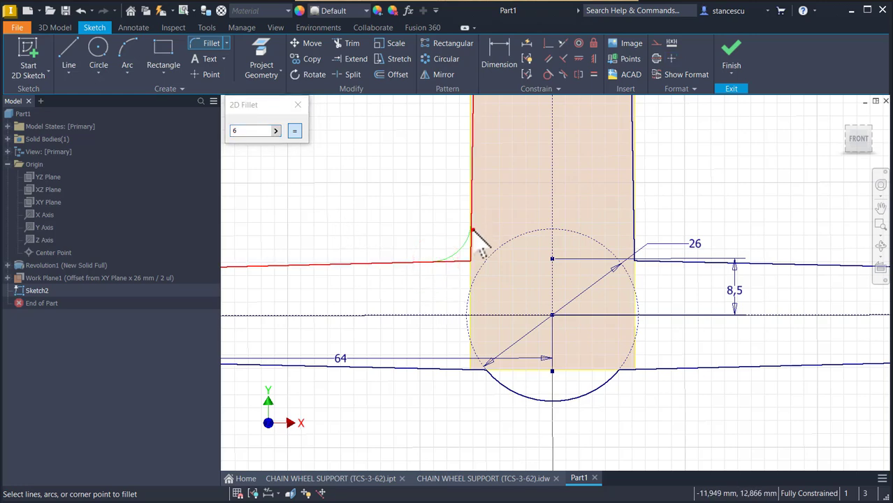
pyautogui.click(472, 229)
pyautogui.click(631, 225)
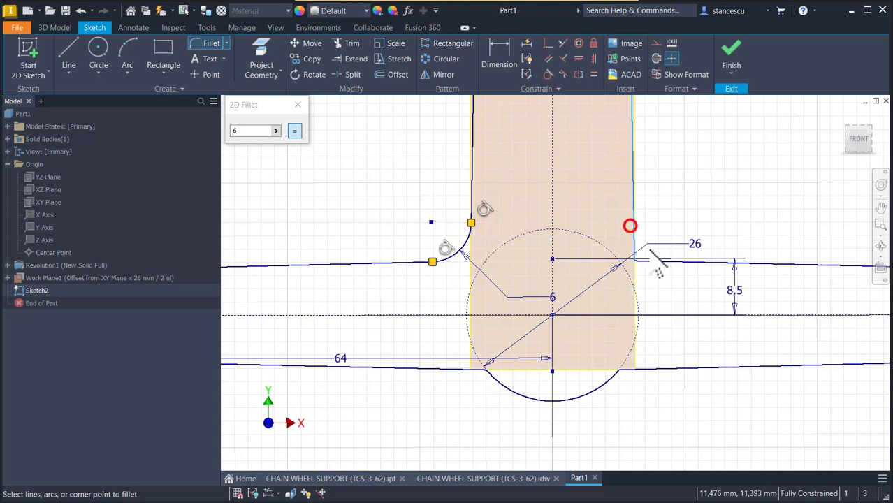
pyautogui.click(670, 261)
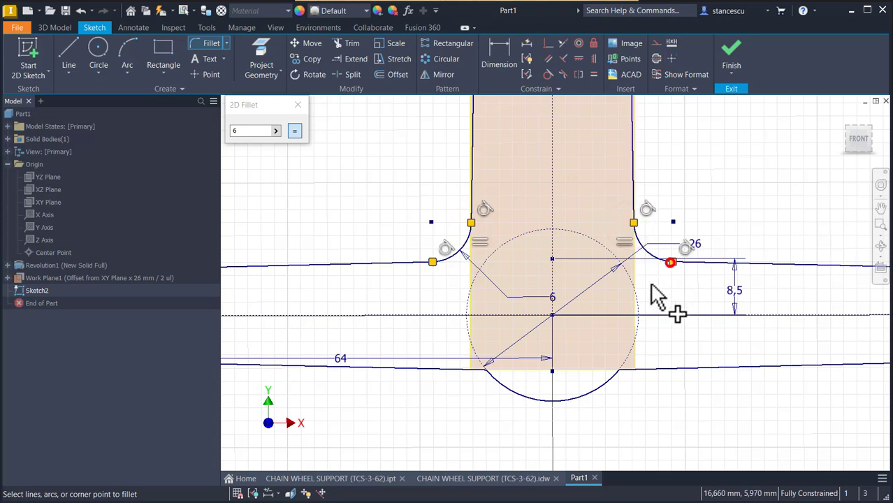
pyautogui.click(452, 367)
pyautogui.click(493, 381)
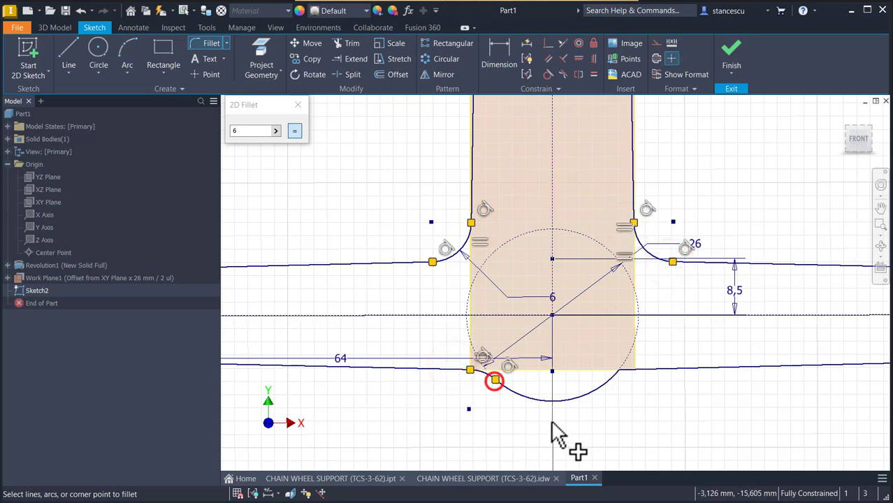
pyautogui.click(593, 393)
pyautogui.click(649, 370)
pyautogui.click(297, 104)
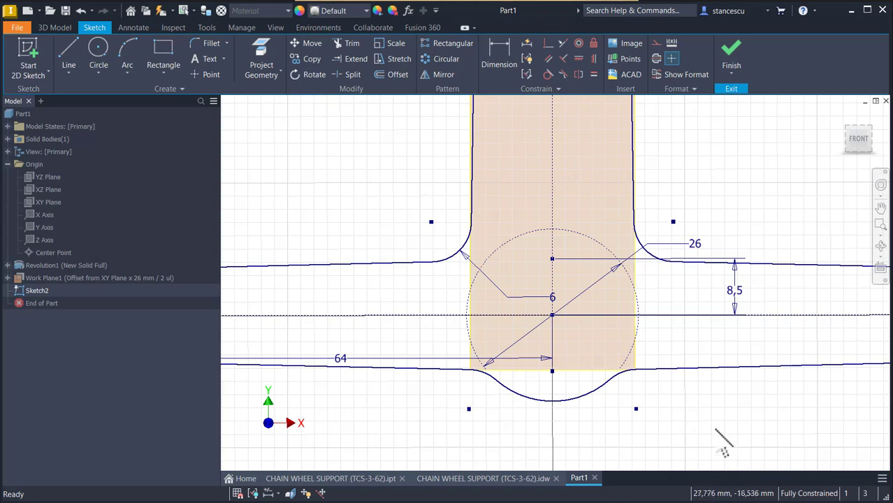
# Reposition the 64 mm arm length dimension below the arm outline.
pyautogui.scroll(-3, 714, 161)
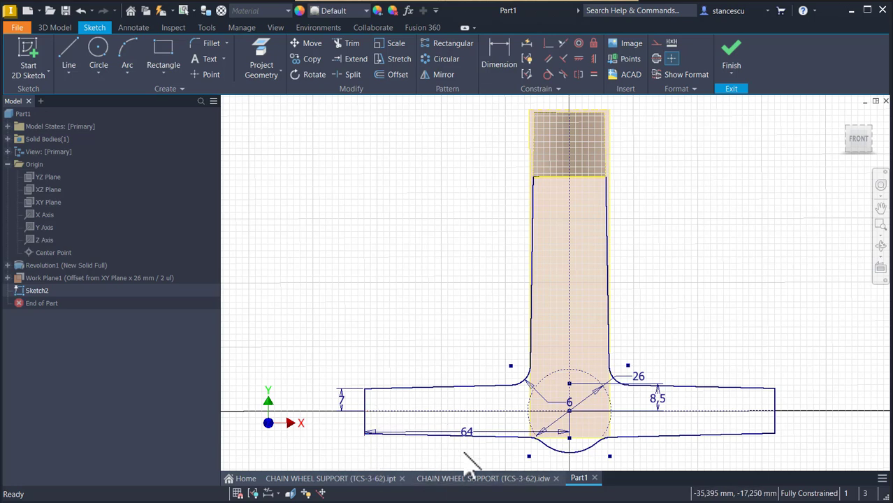
pyautogui.moveTo(459, 431); pyautogui.dragTo(456, 472)
pyautogui.moveTo(439, 323); pyautogui.dragTo(435, 306, button='middle')
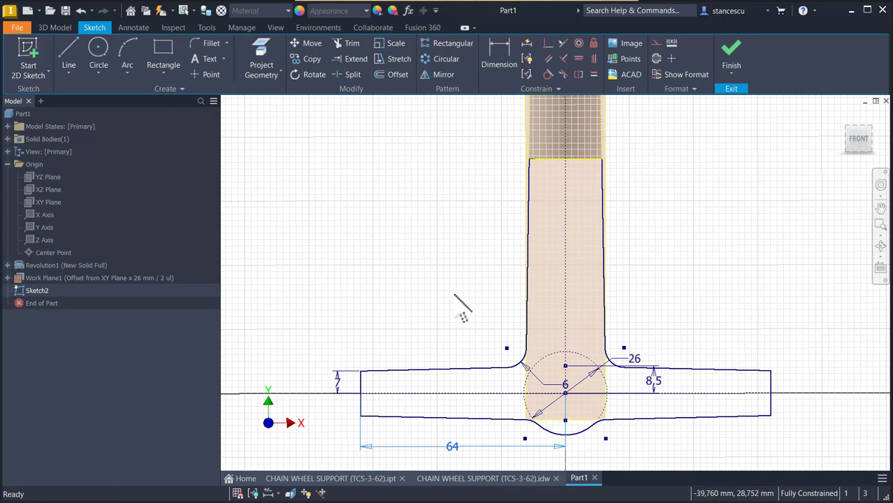
# Draw a horizontal line across the upper part of the upright and extend both upright sides up to it.
pyautogui.press('l')
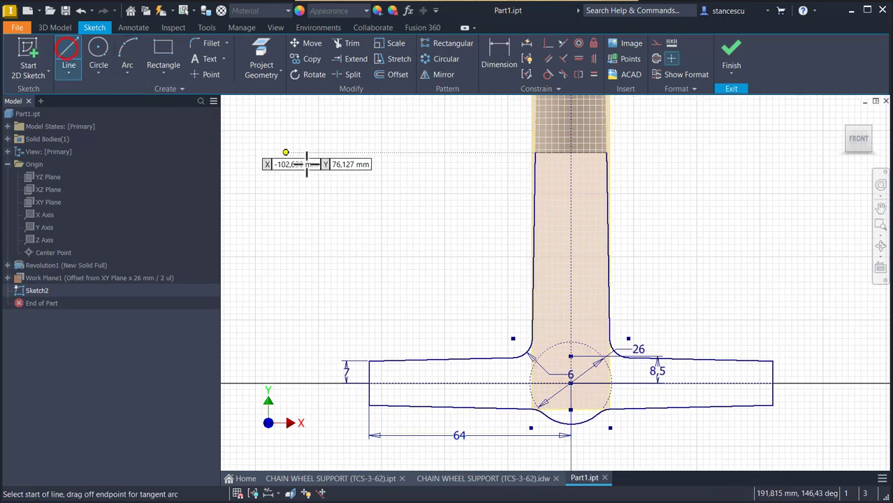
pyautogui.click(536, 112)
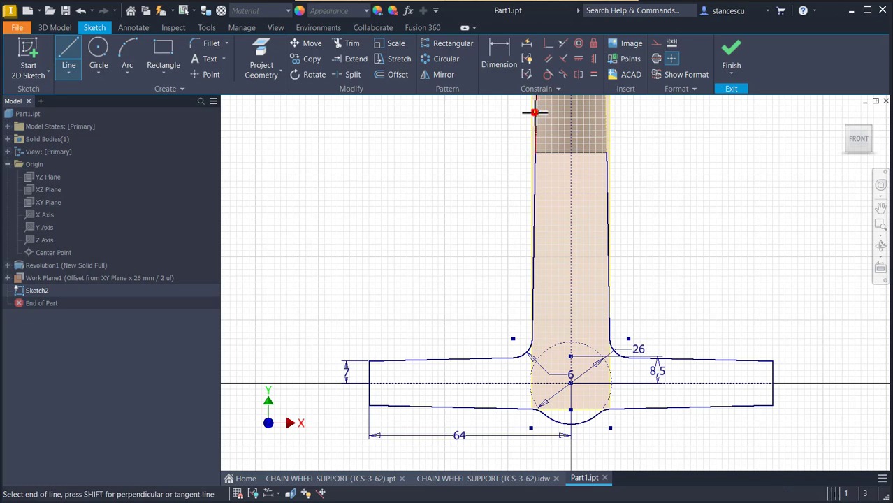
pyautogui.click(605, 112)
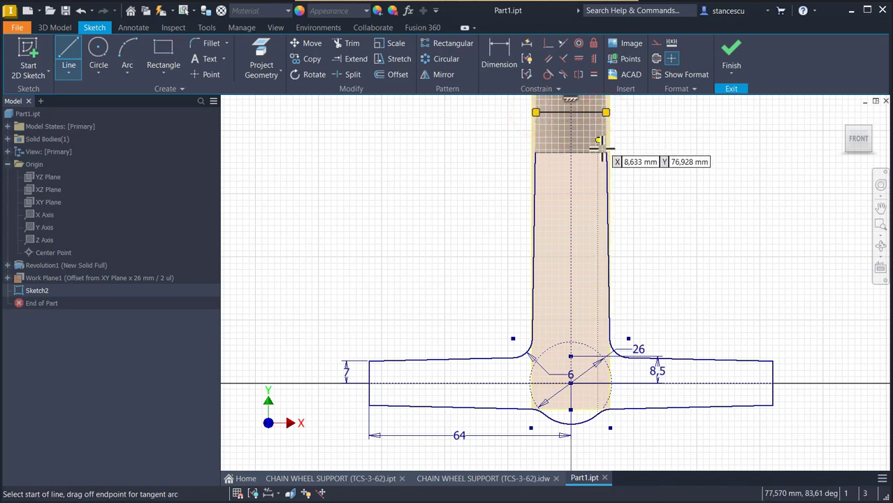
pyautogui.moveTo(598, 140); pyautogui.dragTo(604, 171, button='middle')
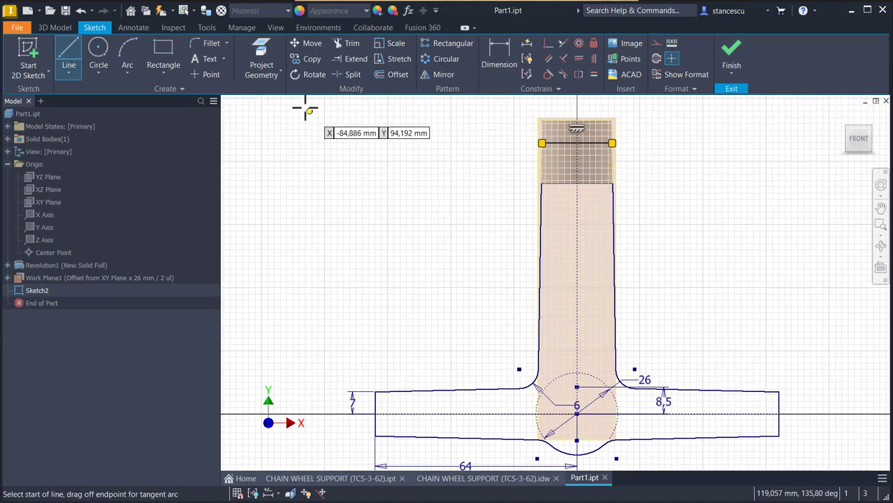
pyautogui.click(356, 59)
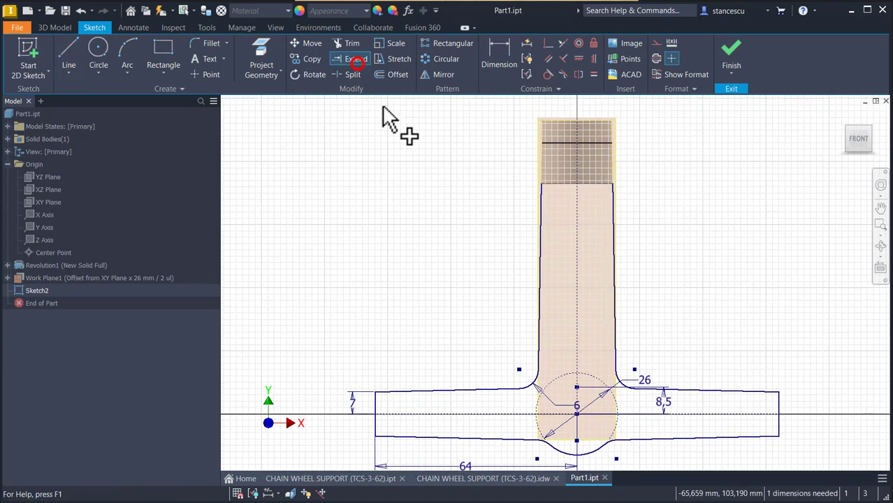
pyautogui.click(539, 191)
pyautogui.click(615, 195)
# Dimension the upright's top line 9 mm below the solid's top edge, finish the sketch and return to the home view.
pyautogui.click(498, 52)
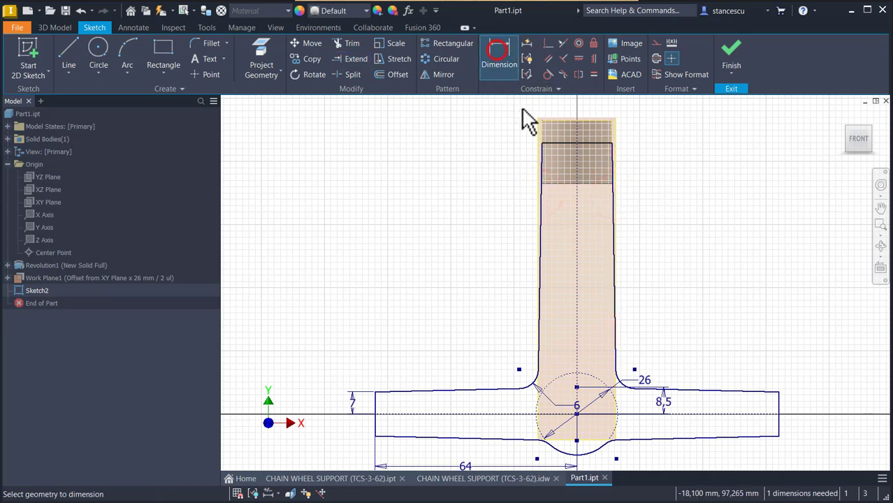
pyautogui.click(553, 143)
pyautogui.click(554, 123)
pyautogui.click(514, 133)
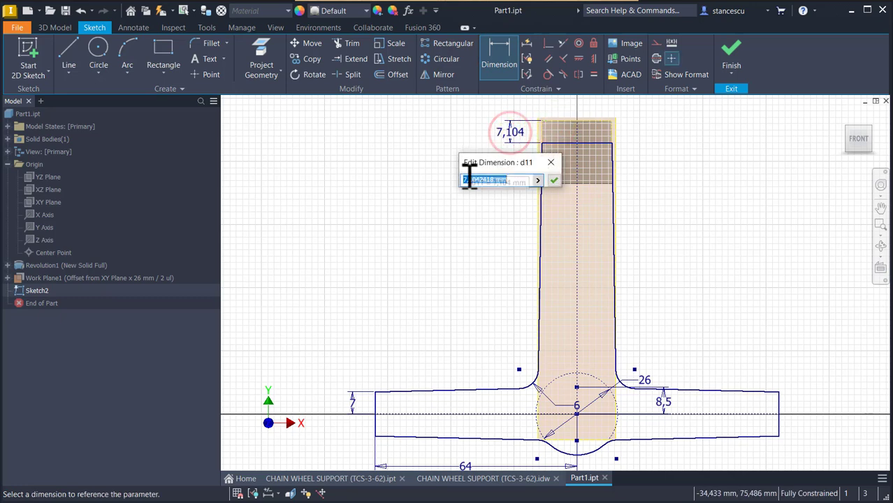
pyautogui.write('9')
pyautogui.press('Return')
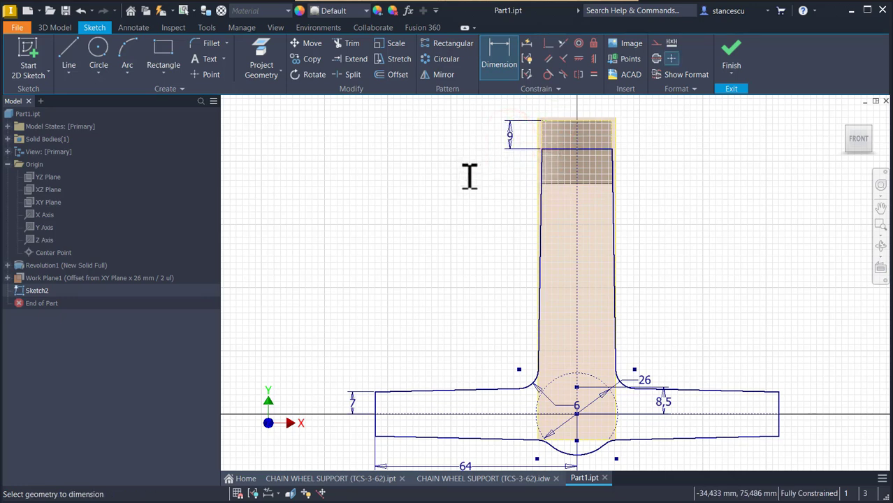
pyautogui.click(726, 52)
pyautogui.press('F6')
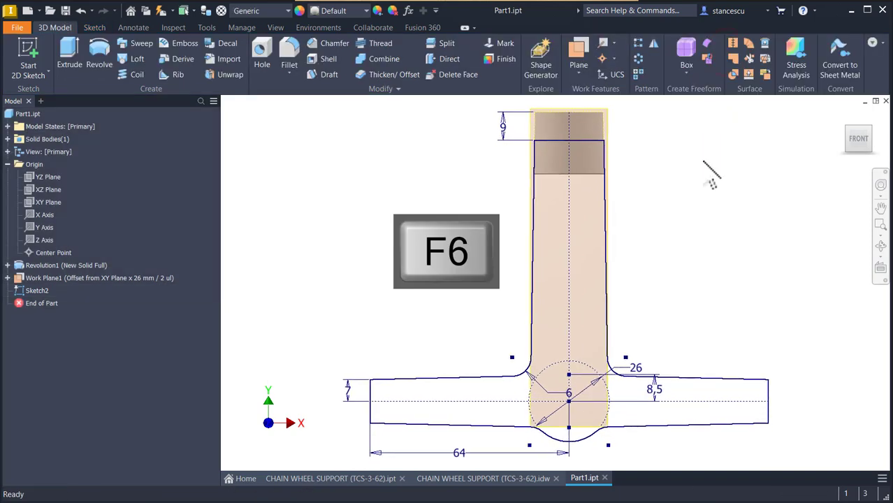
# Switch to the CHAIN WHEEL SUPPORT (TCS-3-62).idw drawing and view the whole sheet to check the support's dimensions.
pyautogui.click(450, 480)
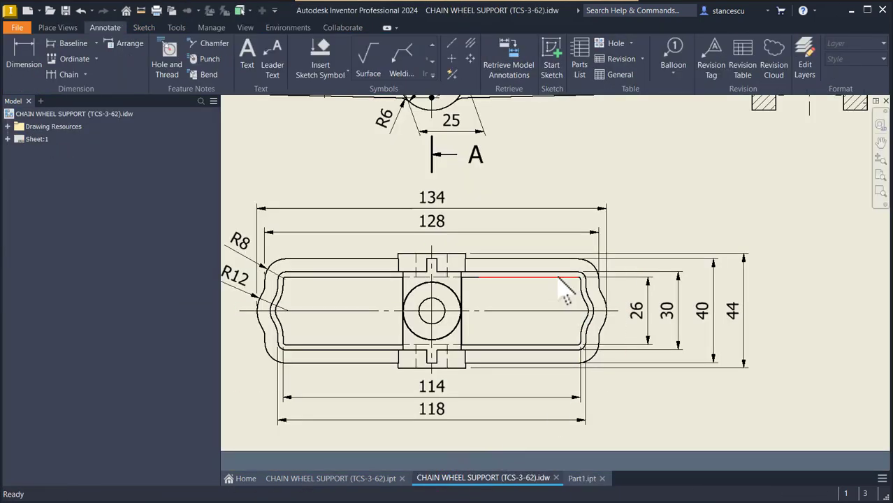
pyautogui.middleClick(558, 277)
pyautogui.middleClick(558, 277)
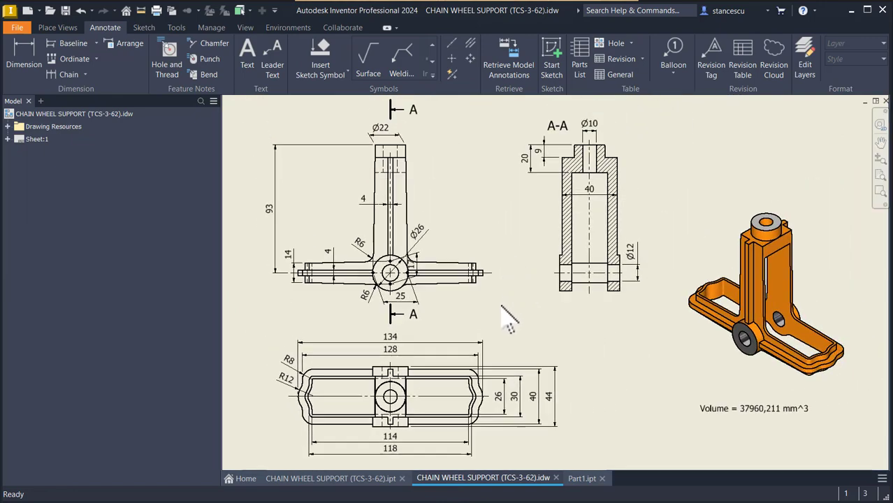
# Examine the frame width dimensions in the drawing's plan view and the matching shape of the finished CHAIN WHEEL SUPPORT (TCS-3-62).ipt model.
pyautogui.scroll(3, 443, 396)
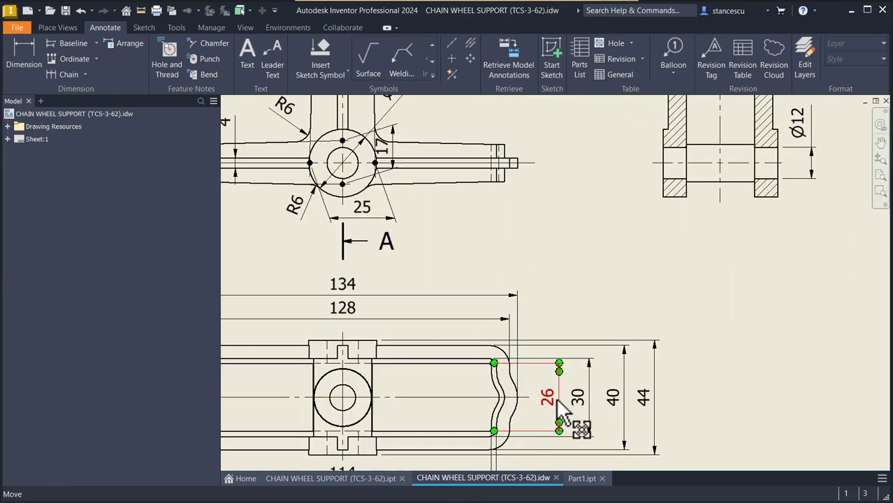
pyautogui.moveTo(507, 258); pyautogui.dragTo(576, 362, button='middle')
pyautogui.moveTo(613, 280); pyautogui.dragTo(605, 355, button='middle')
pyautogui.middleClick(615, 257)
pyautogui.middleClick(615, 256)
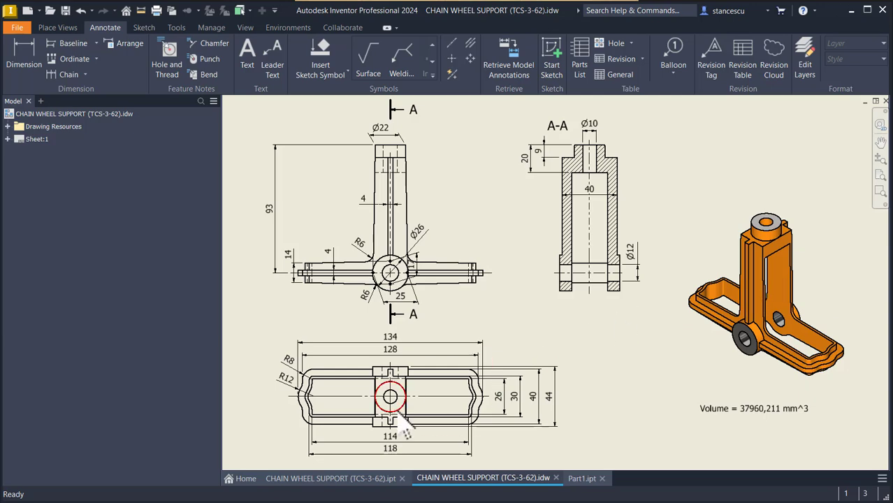
pyautogui.click(351, 481)
pyautogui.moveTo(739, 295)
pyautogui.keyDown('shift'); pyautogui.mouseDown(button='middle')
pyautogui.moveTo(748, 265)
pyautogui.moveTo(665, 293)
pyautogui.moveTo(569, 308)
pyautogui.moveTo(563, 277)
pyautogui.mouseUp(button='middle'); pyautogui.keyUp('shift')
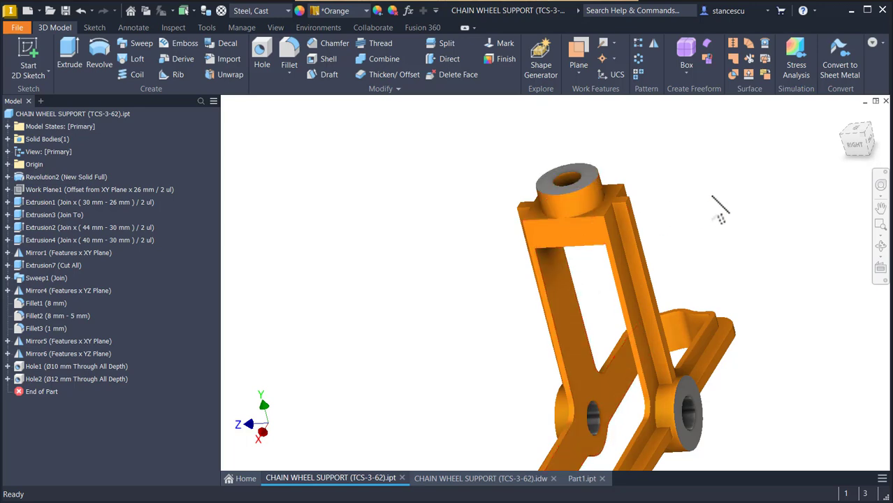
pyautogui.press('F6')
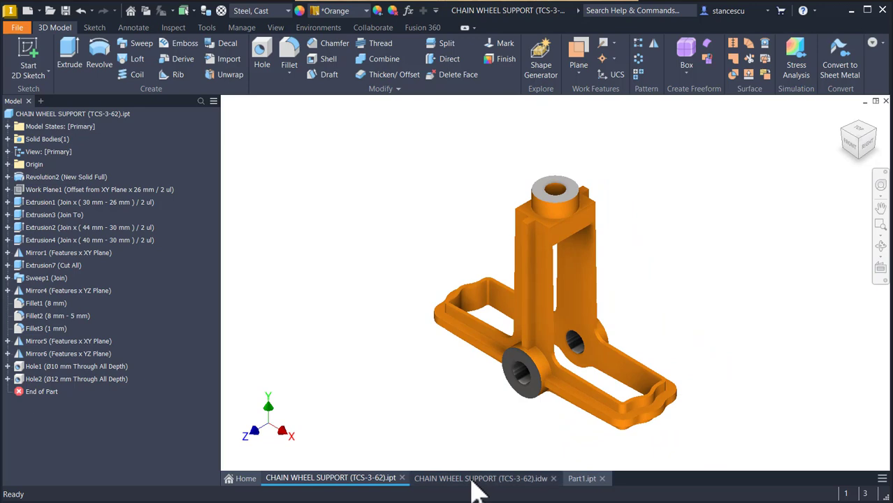
pyautogui.click(475, 479)
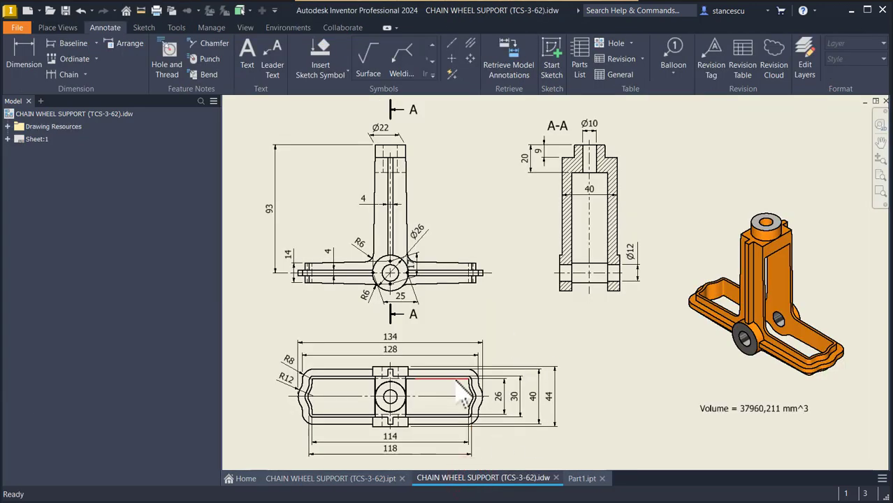
pyautogui.click(473, 394)
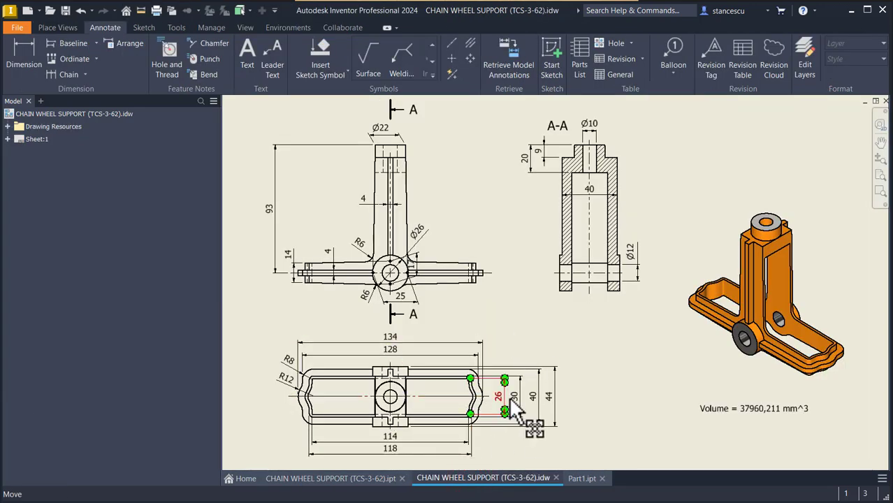
pyautogui.click(521, 312)
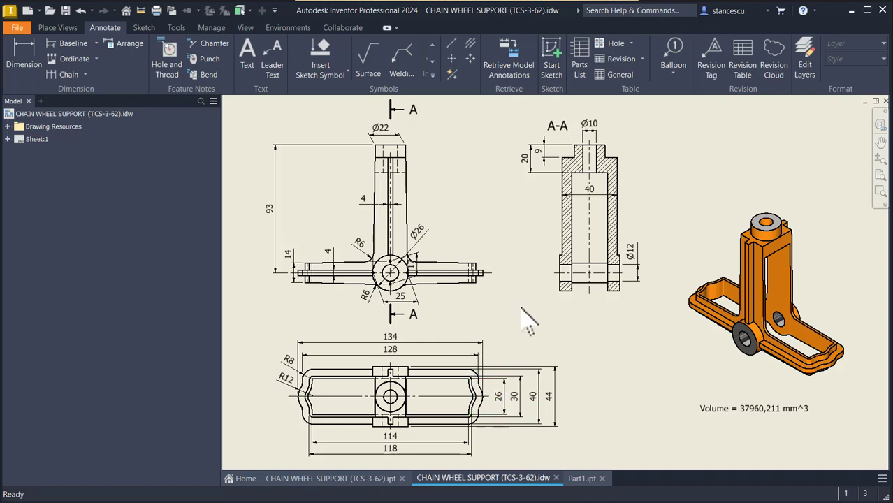
# Return to Part1.ipt, extrude the upright-and-arms profile by ( 30 mm - 26 mm ) / 2 and hide the offset work plane.
pyautogui.click(578, 479)
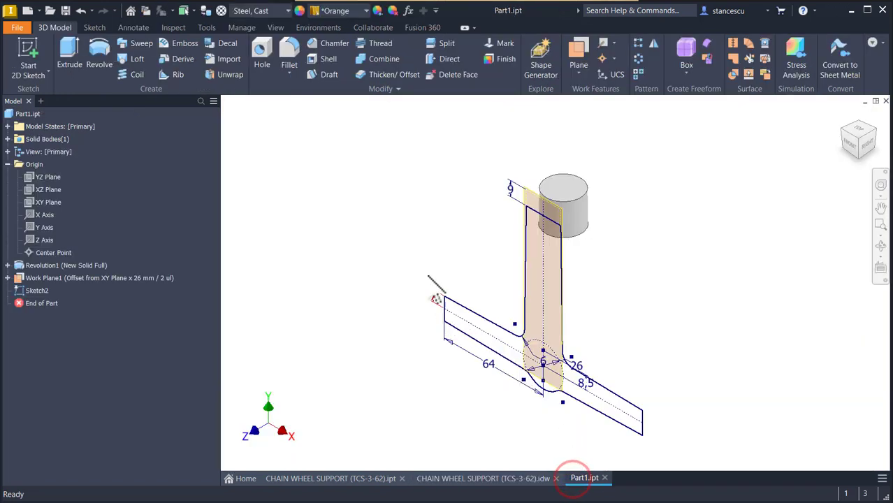
pyautogui.click(71, 60)
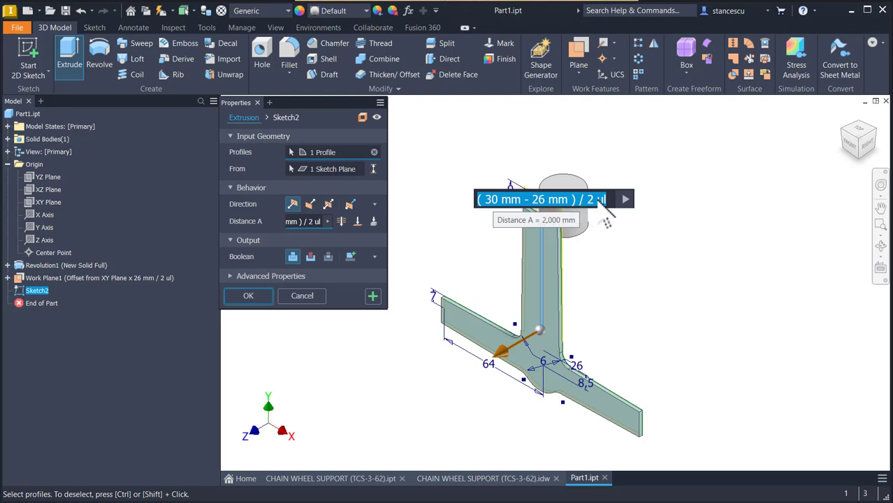
pyautogui.click(252, 299)
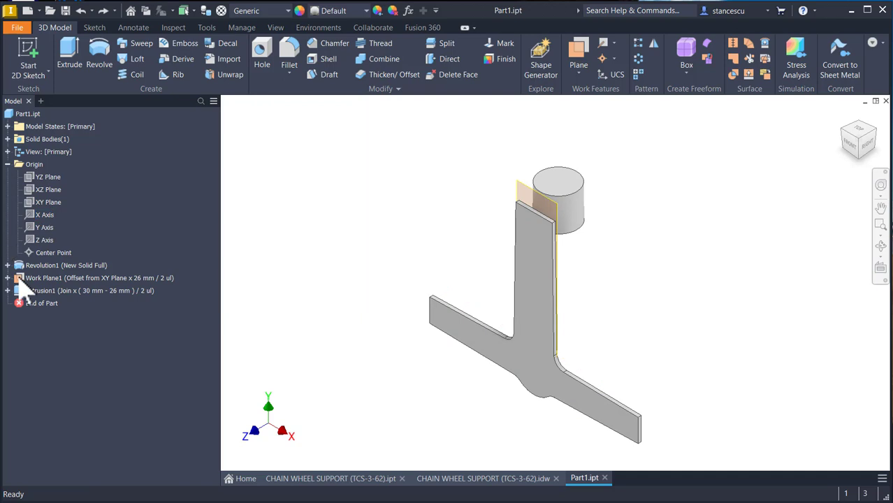
pyautogui.rightClick(58, 278)
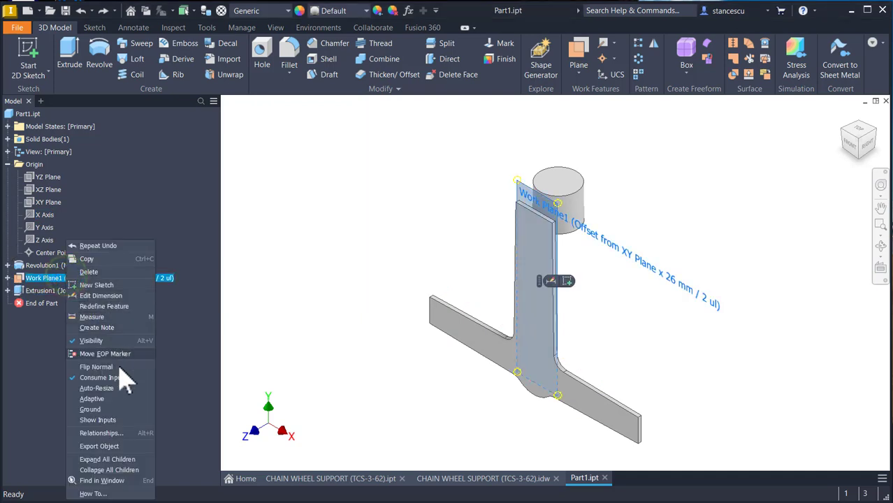
pyautogui.click(89, 340)
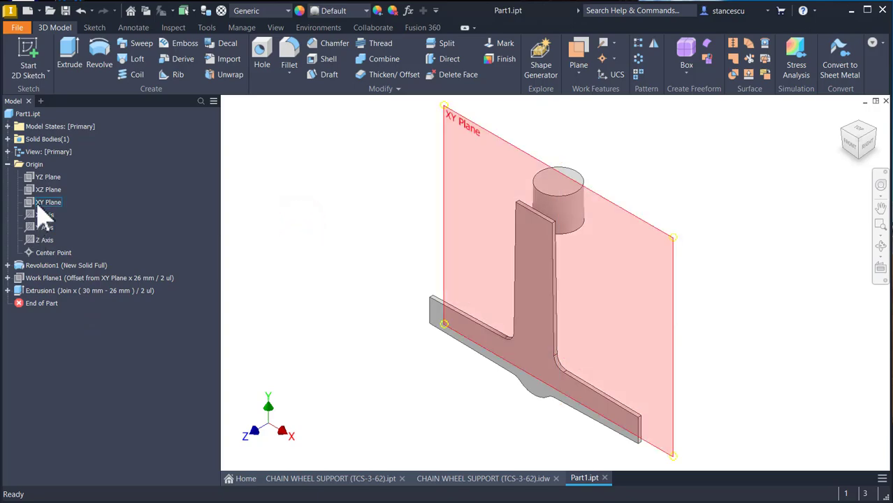
# Start a sketch on the XY plane and project the bottom edge of the sliced cylinder.
pyautogui.click(41, 204)
pyautogui.click(569, 275)
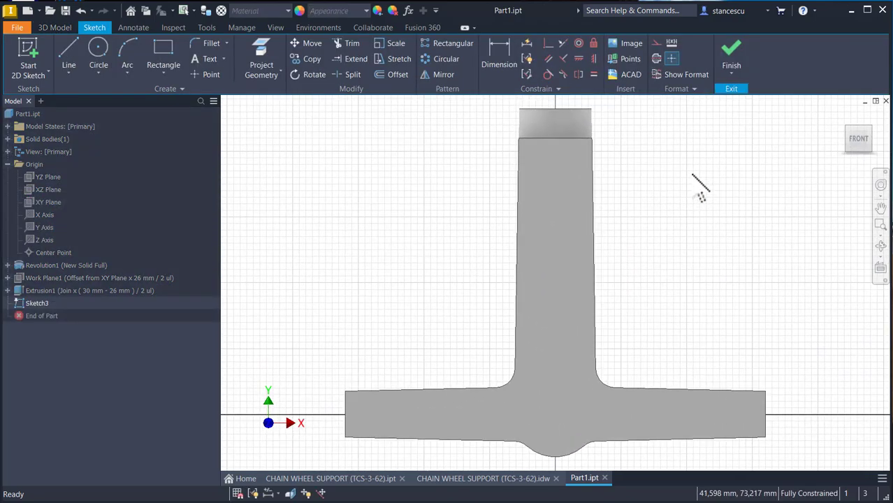
pyautogui.press('F7')
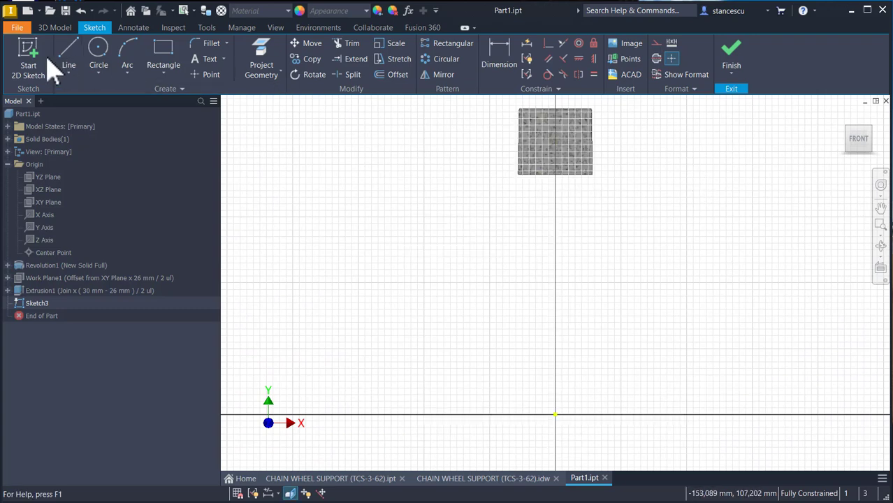
pyautogui.click(271, 63)
pyautogui.click(561, 174)
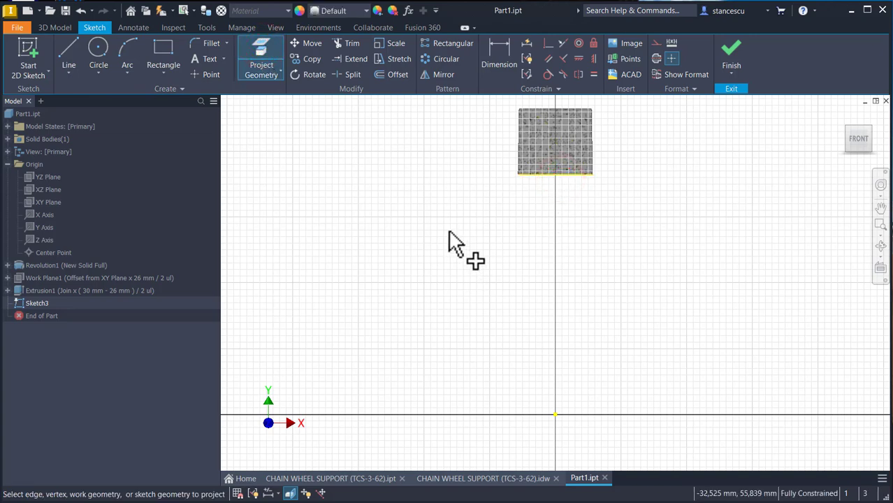
pyautogui.press('F7')
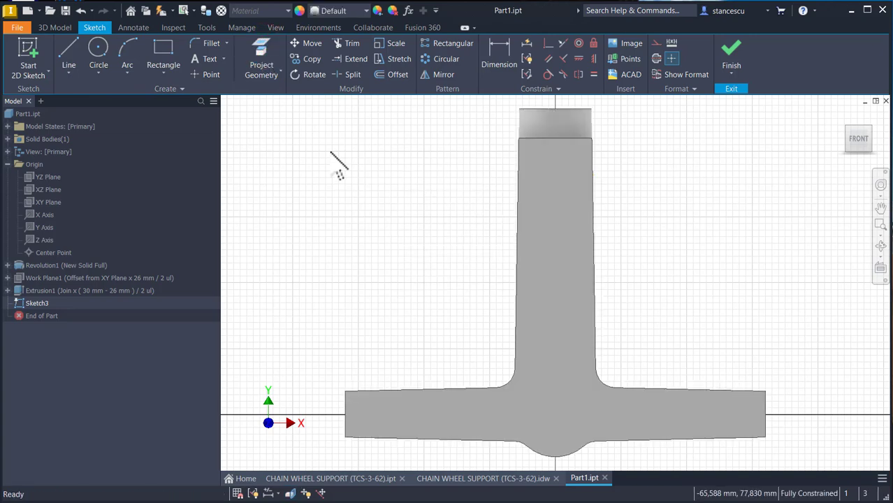
# Project the upright's top edge and both side edges of the cylinder to close the rectangle, and finish the sketch.
pyautogui.click(261, 59)
pyautogui.click(553, 137)
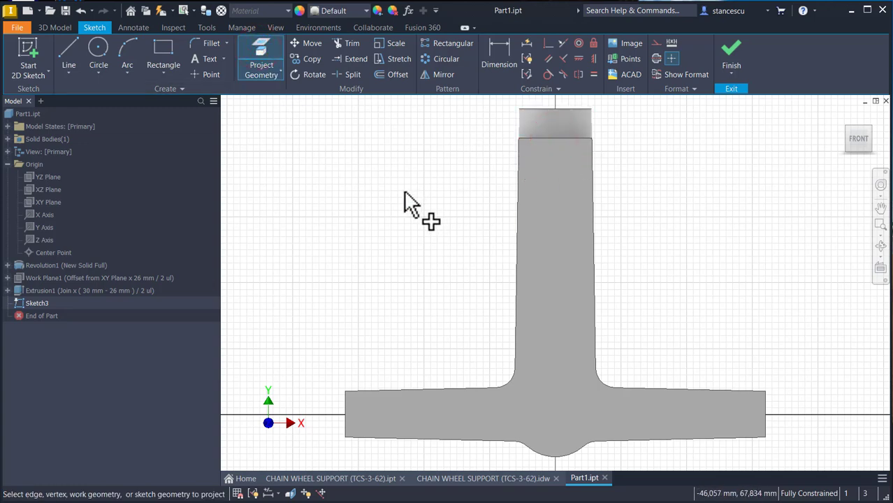
pyautogui.press('F7')
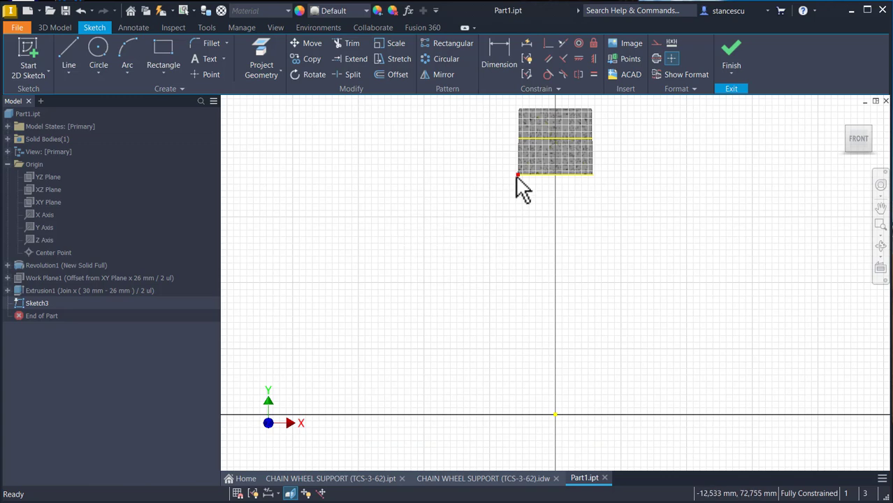
pyautogui.click(571, 175)
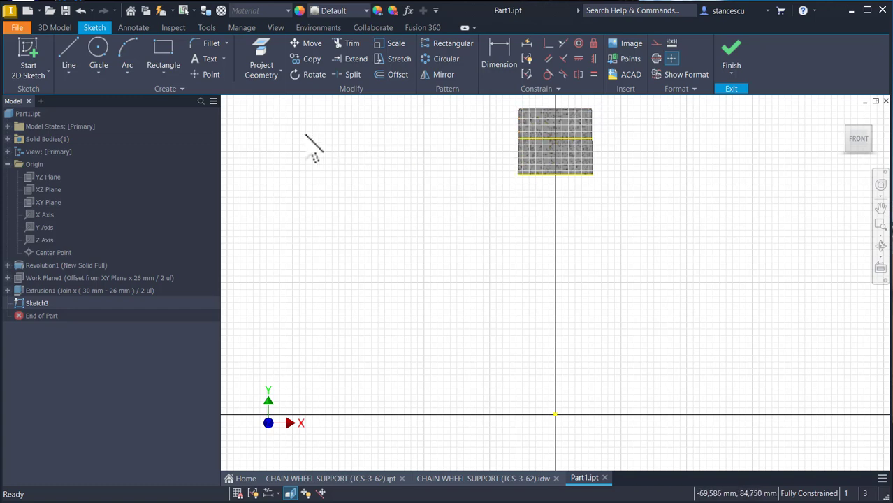
pyautogui.click(260, 49)
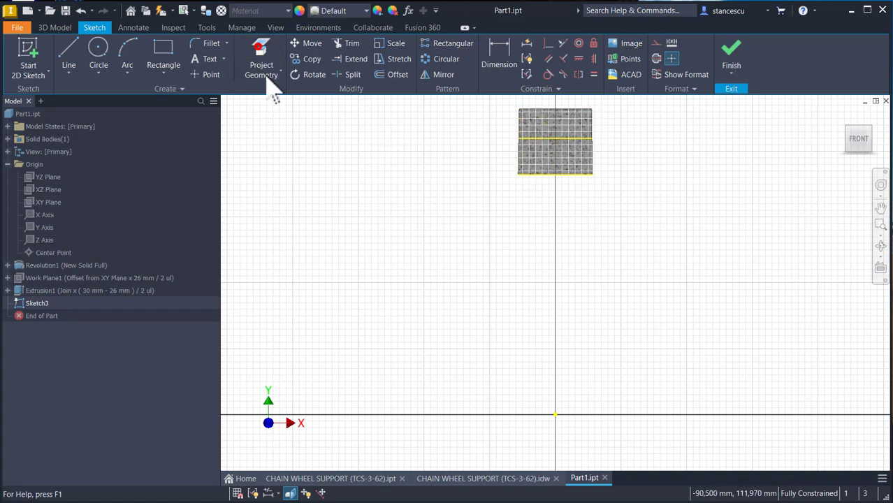
pyautogui.click(517, 145)
pyautogui.click(592, 159)
pyautogui.click(730, 53)
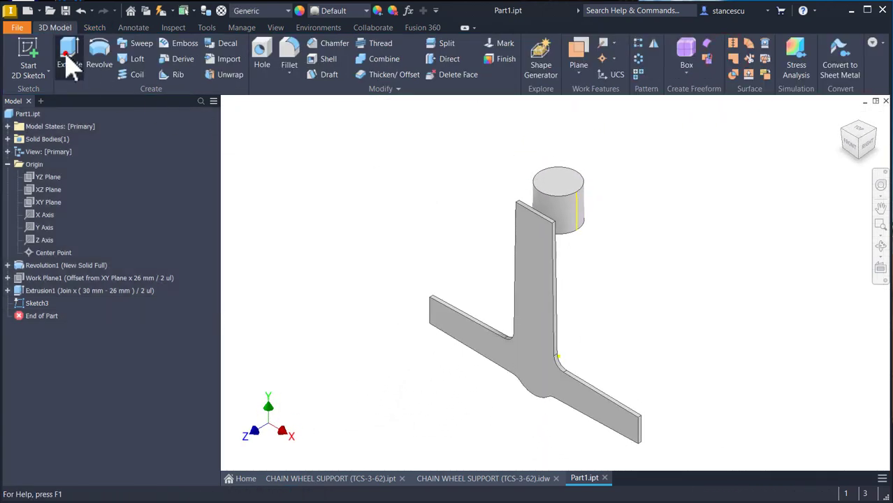
# Extrude the projected rectangle up to the inner face of the upright plate as a joined feature.
pyautogui.click(68, 60)
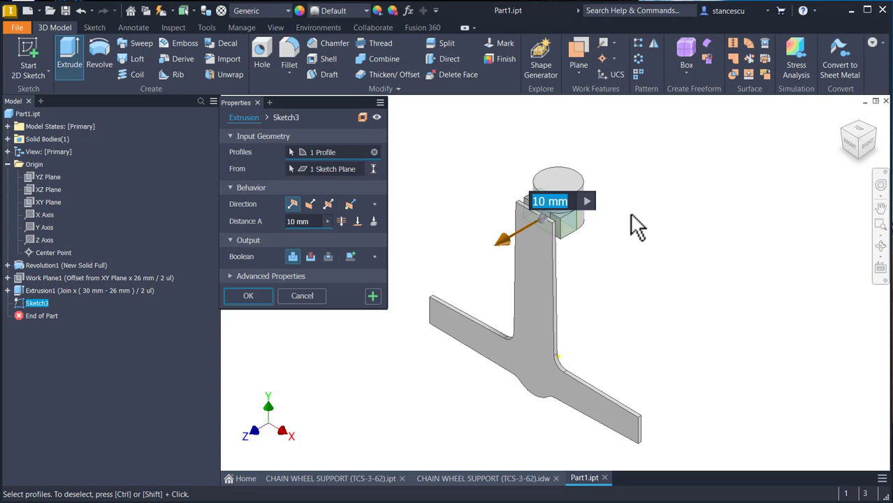
pyautogui.click(359, 223)
pyautogui.keyDown('shift'); pyautogui.moveTo(588, 267); pyautogui.dragTo(542, 270, button='middle'); pyautogui.keyUp('shift')
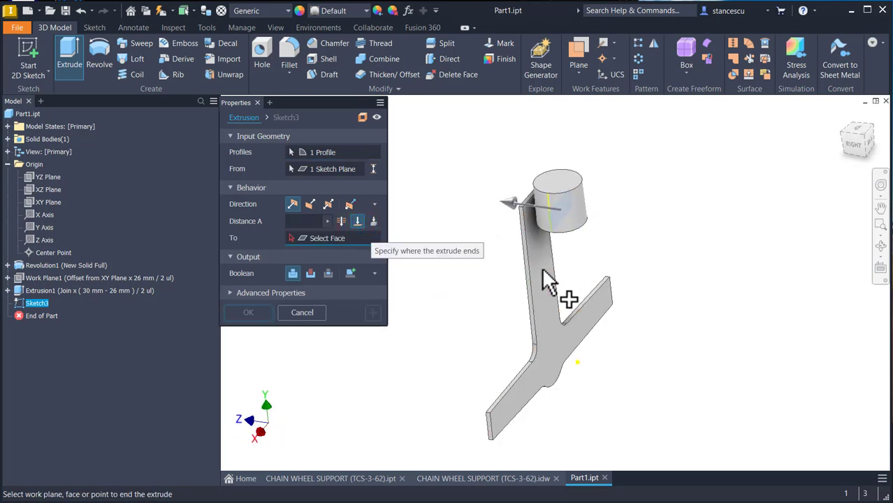
pyautogui.click(542, 275)
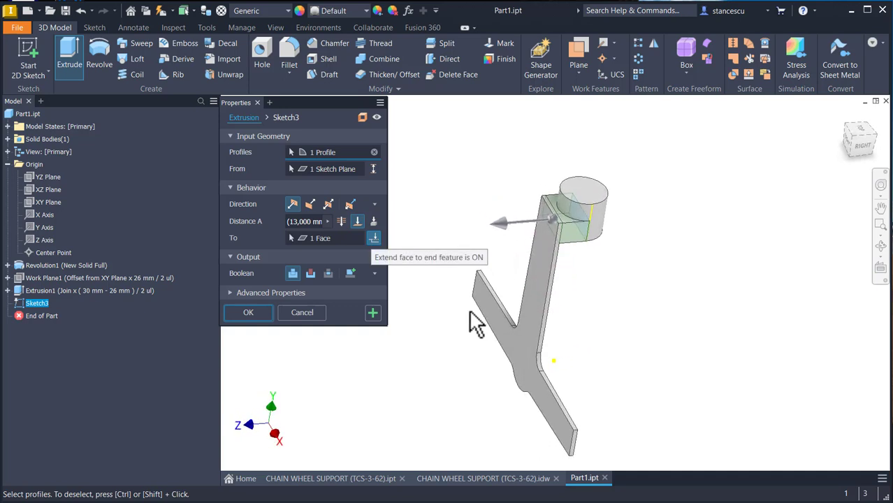
pyautogui.press('F6')
pyautogui.click(243, 312)
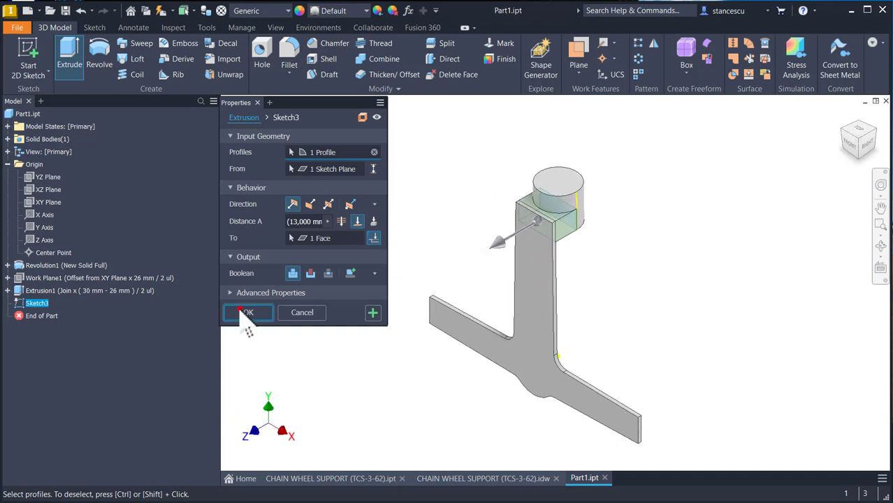
# Sketch a circle on the plate's front face, centred on the origin and matching the lower hub arc, and finish the sketch.
pyautogui.click(528, 361)
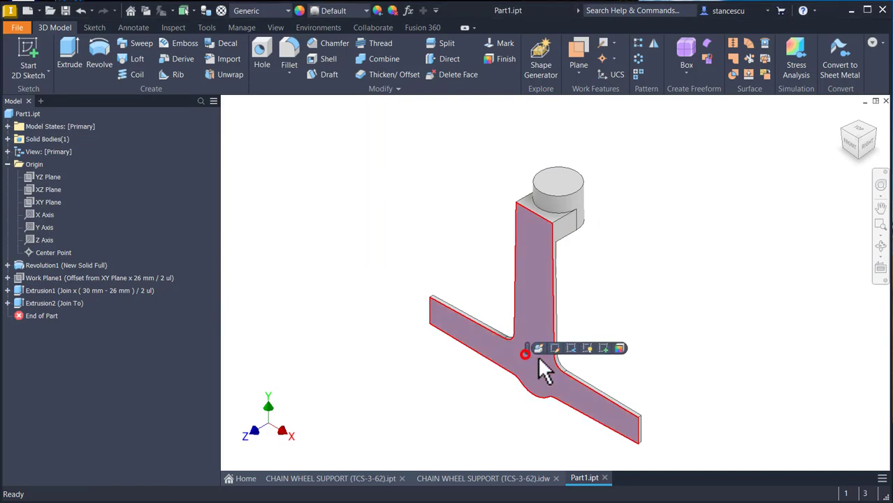
pyautogui.click(601, 348)
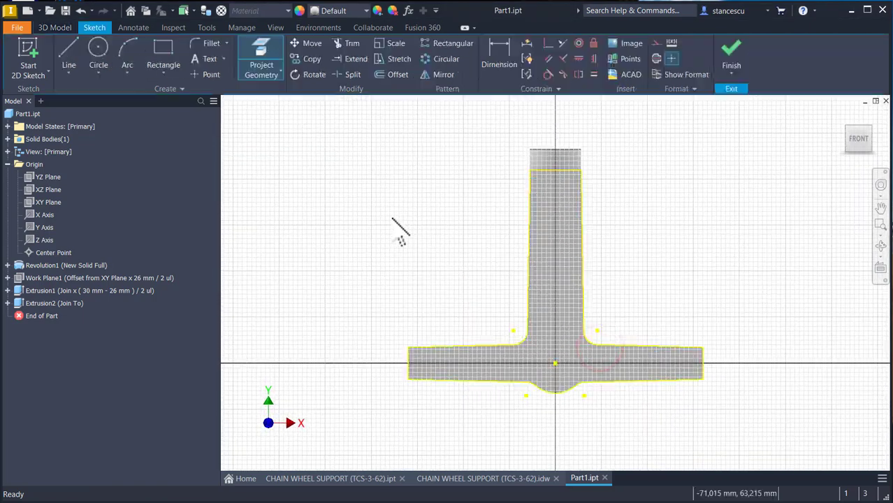
pyautogui.click(97, 60)
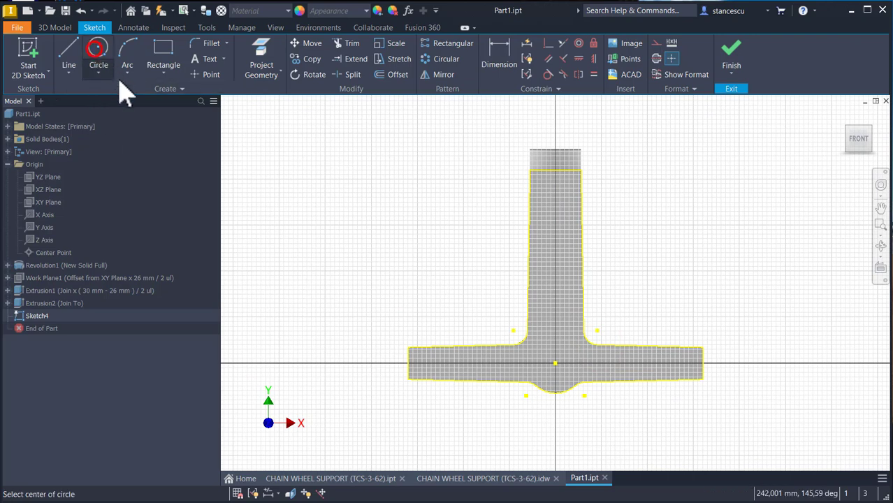
pyautogui.click(555, 364)
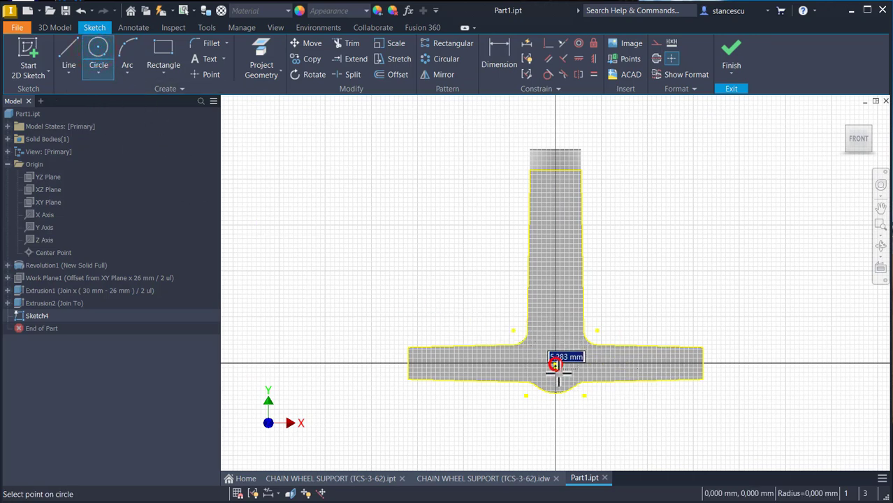
pyautogui.click(566, 391)
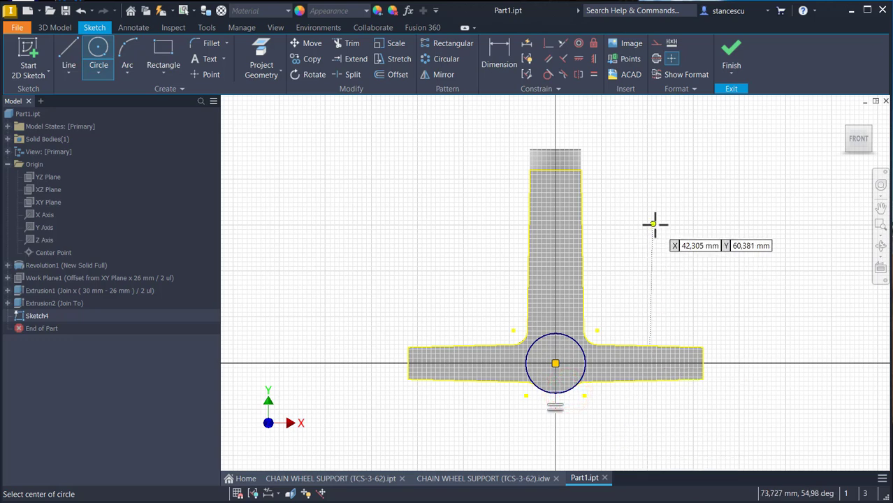
pyautogui.click(725, 53)
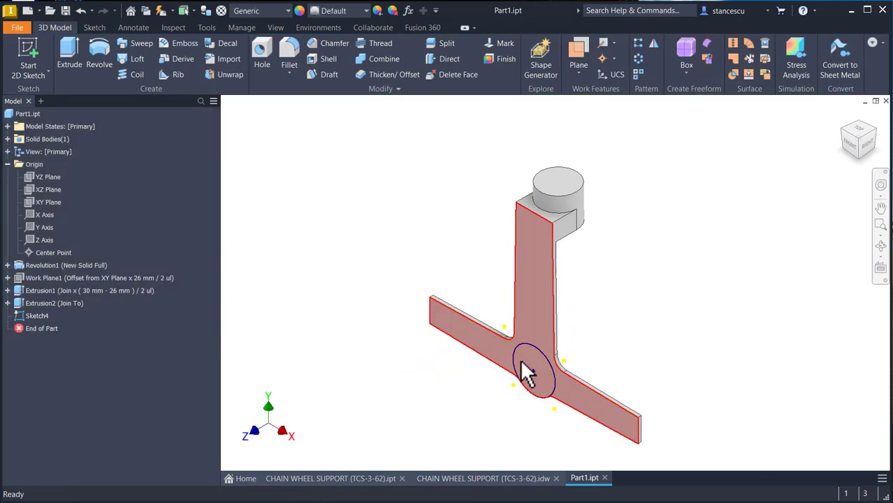
# Check the overall hub width in the drawing, then extrude the hub circle outward by (44-30)/2 mm as a joined feature.
pyautogui.click(486, 477)
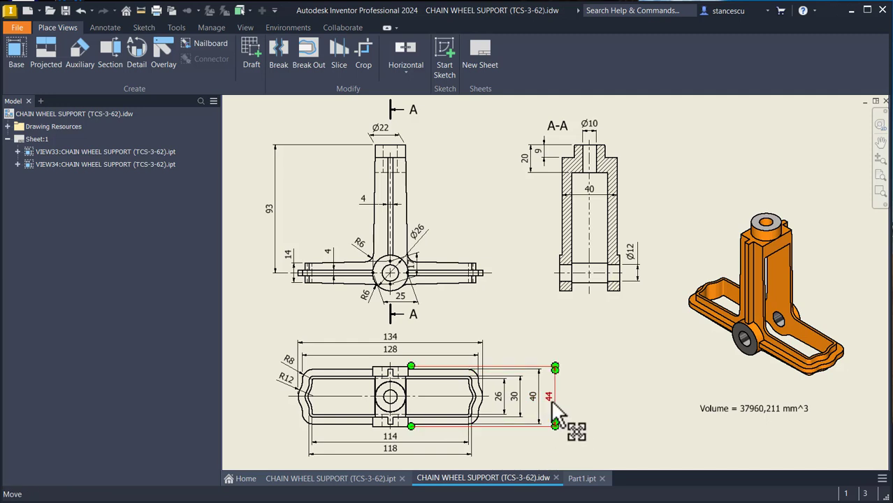
pyautogui.click(581, 480)
pyautogui.click(70, 52)
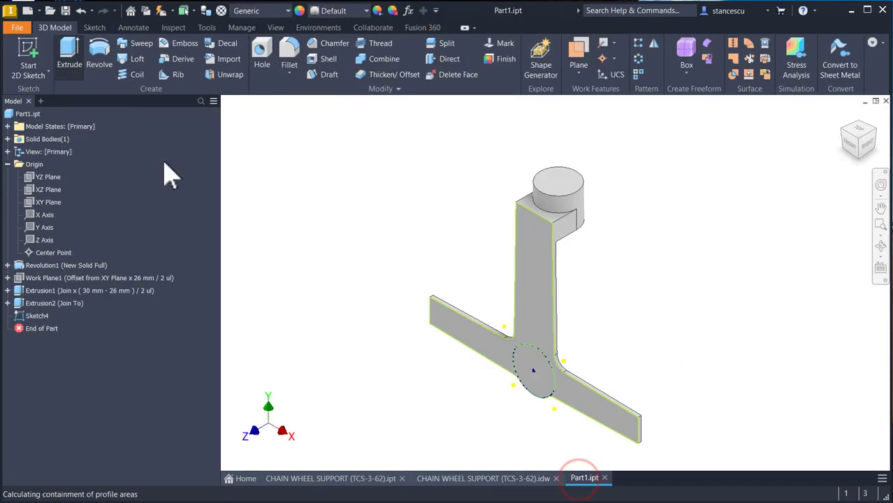
pyautogui.click(525, 370)
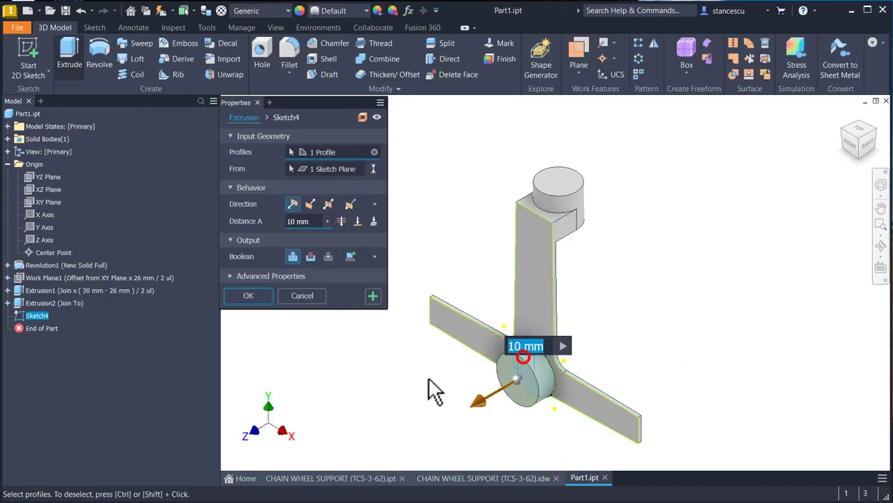
pyautogui.write('(44-')
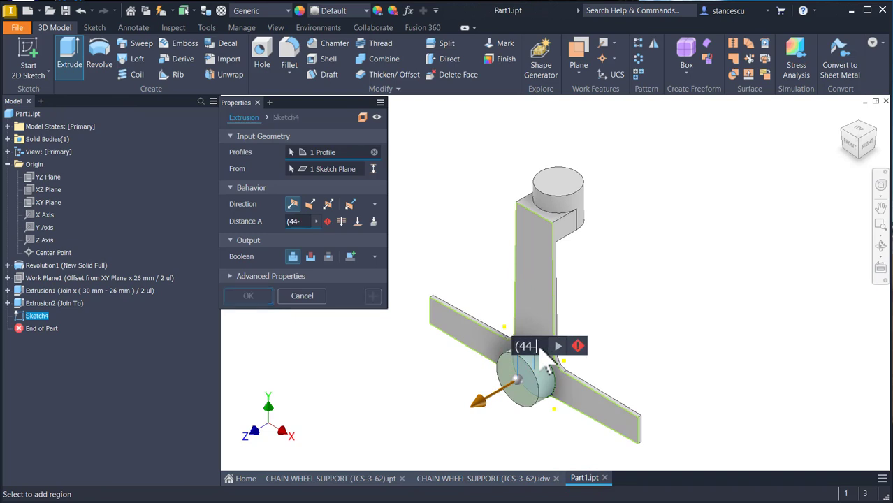
pyautogui.write('30)')
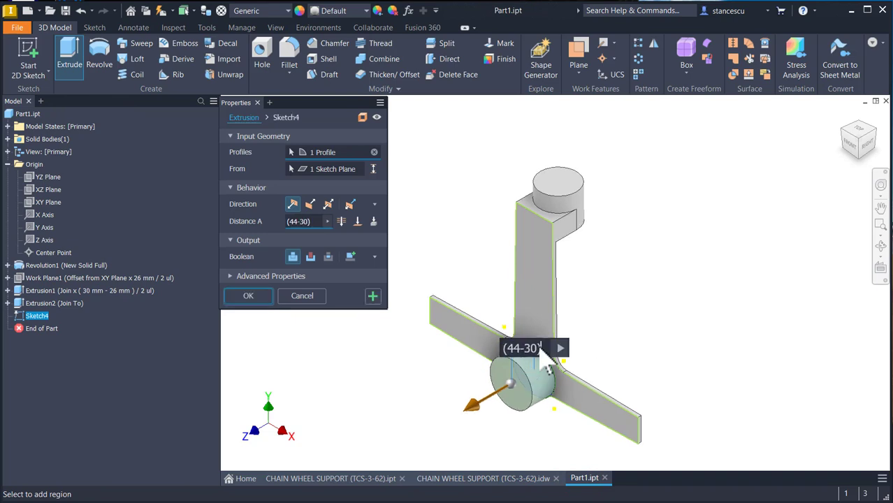
pyautogui.write('/')
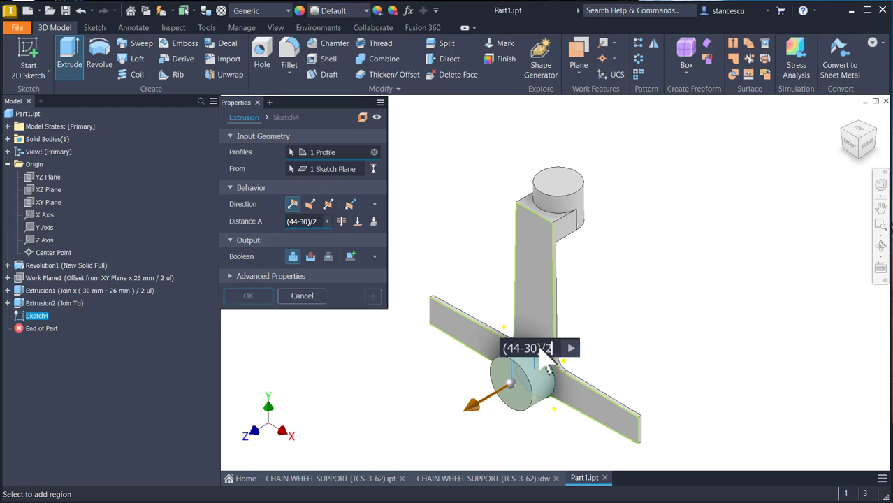
pyautogui.write('2')
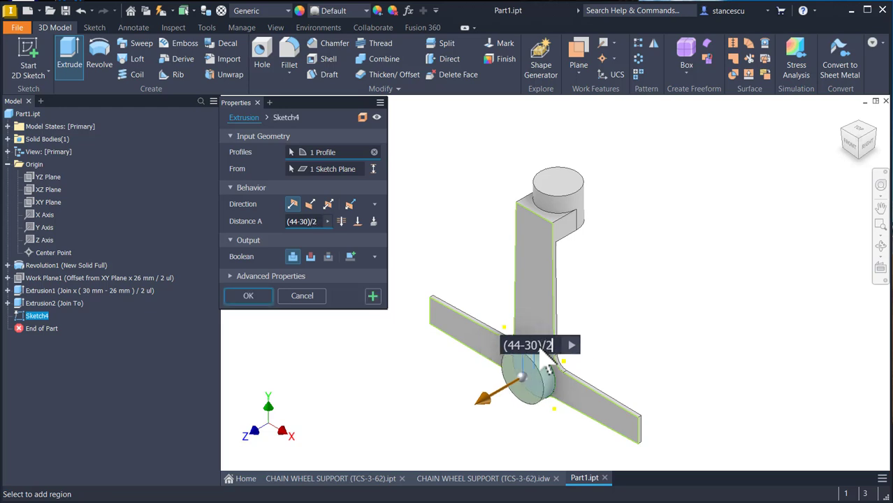
pyautogui.click(258, 297)
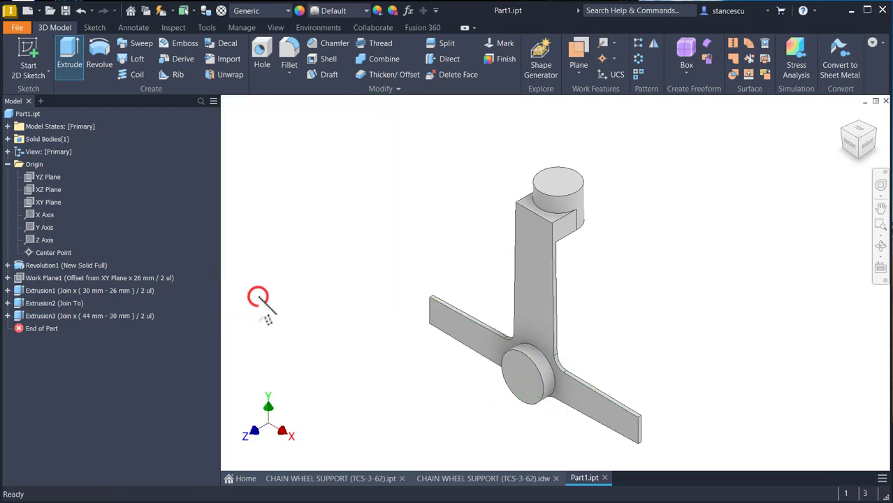
# Sketch connected lines on the plate's front face, with graphics sliced, from the top edge's midpoint to the origin and to the left end's midpoint.
pyautogui.click(538, 302)
pyautogui.click(614, 290)
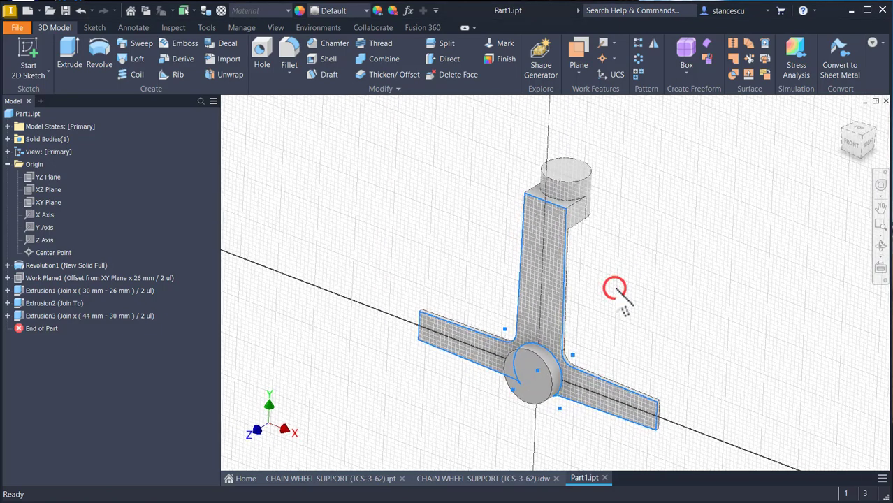
pyautogui.press('F7')
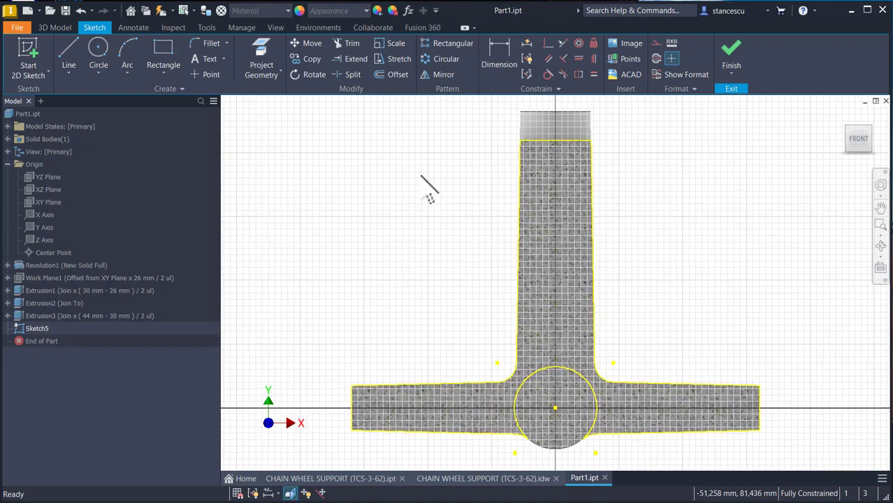
pyautogui.click(68, 51)
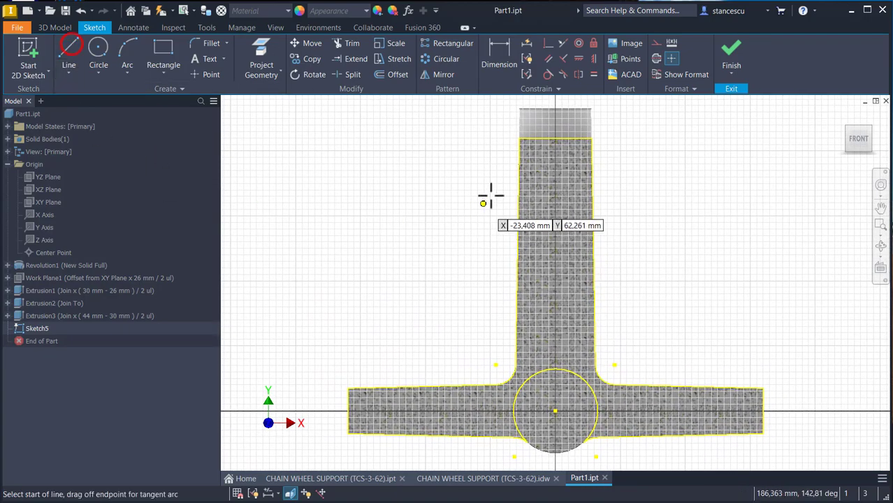
pyautogui.click(555, 138)
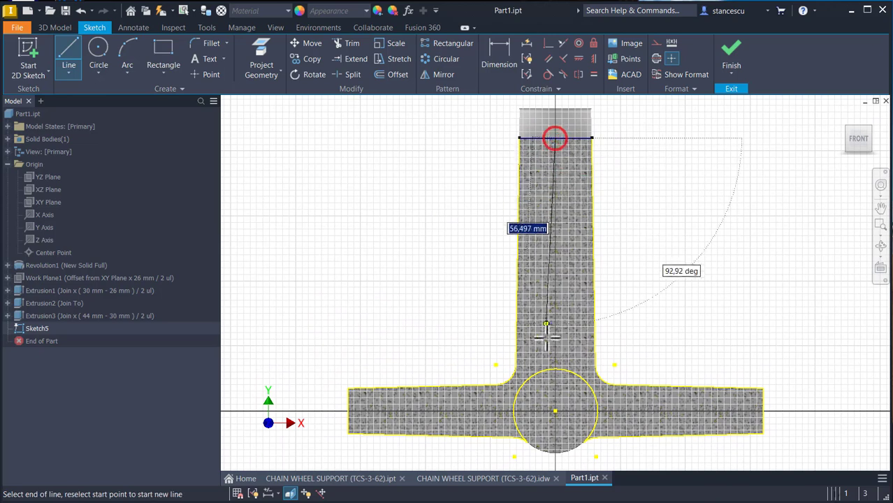
pyautogui.click(555, 411)
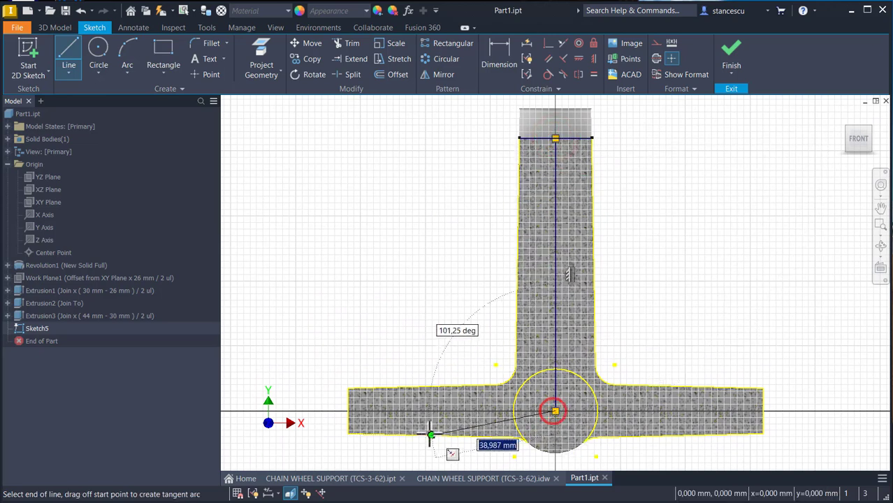
pyautogui.click(348, 412)
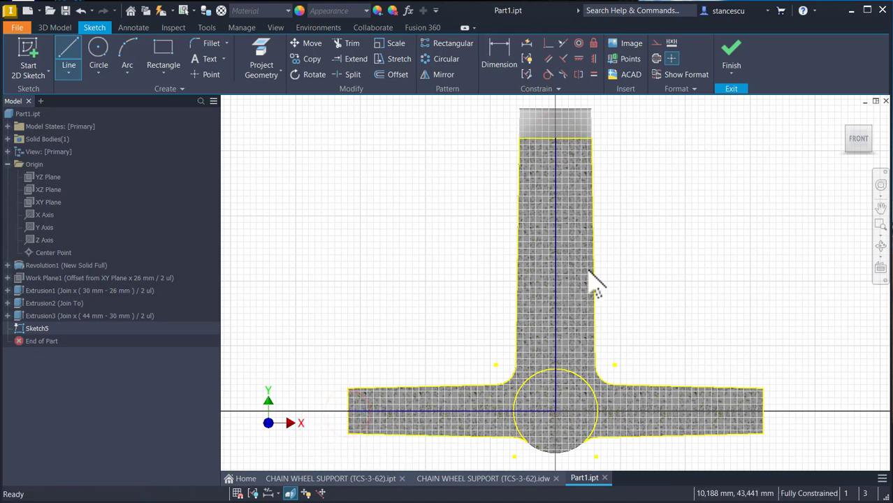
pyautogui.press('Escape')
# Convert the vertical and horizontal centre lines of the sketch to construction geometry.
pyautogui.click(557, 302)
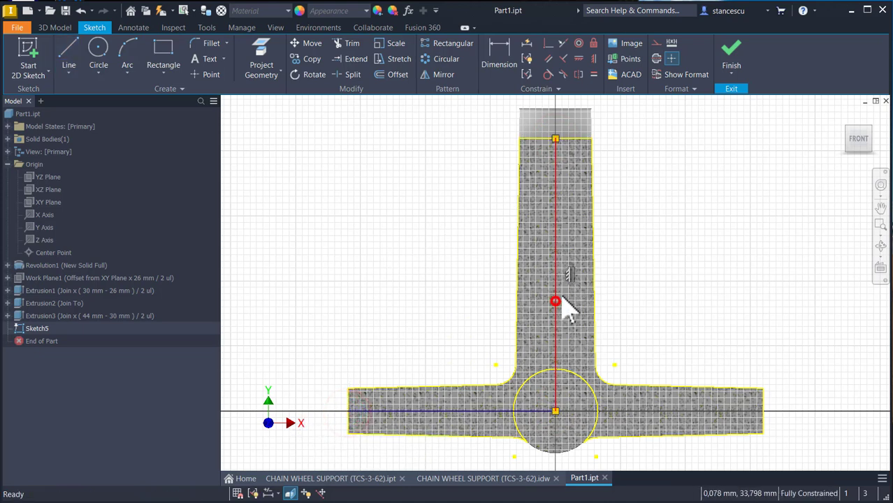
pyautogui.keyDown('ctrl'); pyautogui.click(456, 413); pyautogui.keyUp('ctrl')
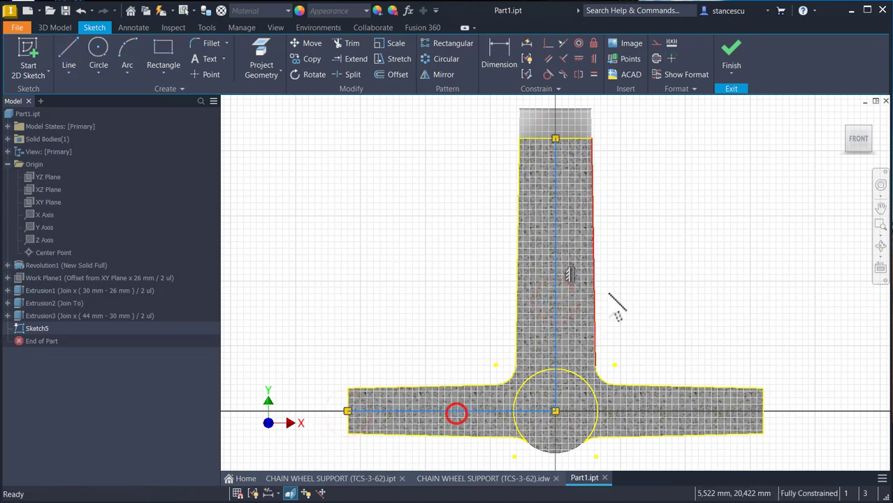
pyautogui.click(670, 44)
pyautogui.click(678, 182)
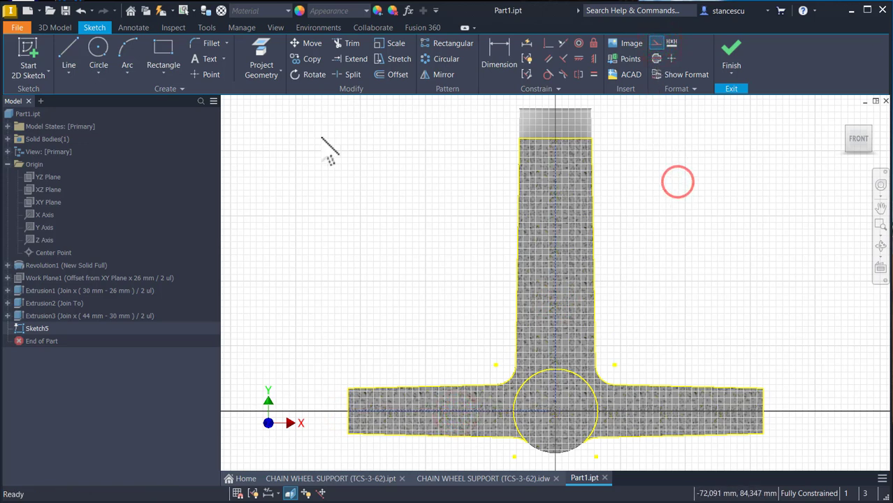
# Draw a vertical line down the upright arm just left of its centreline, continuing horizontally above the X axis to the left arm's end.
pyautogui.click(68, 55)
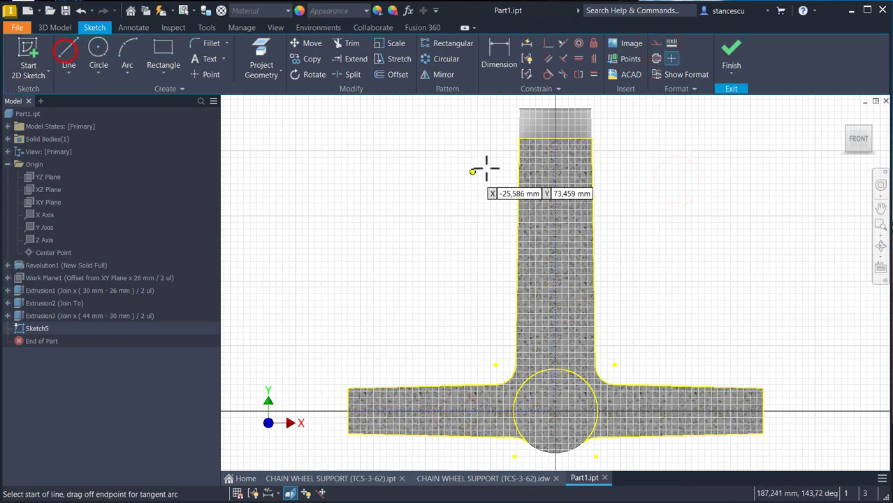
pyautogui.click(547, 139)
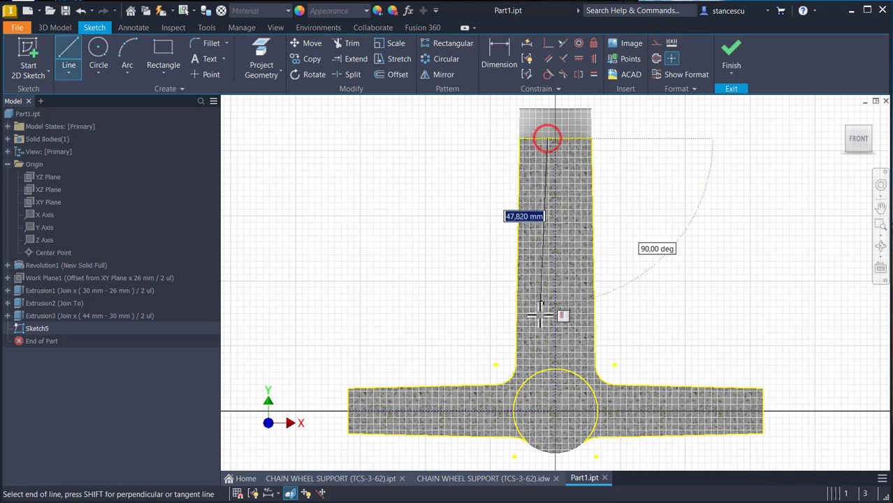
pyautogui.click(547, 400)
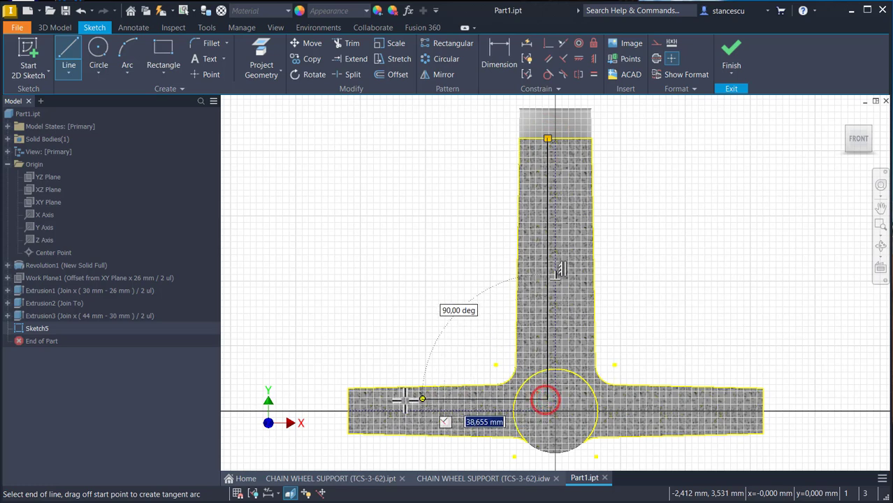
pyautogui.click(347, 400)
pyautogui.press('Escape')
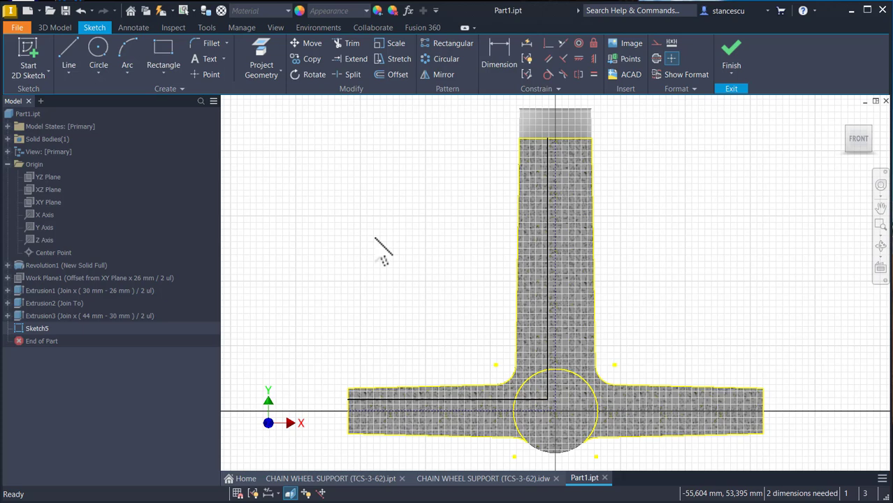
# Mirror the vertical and horizontal lines about the upright arm's vertical centreline.
pyautogui.click(444, 75)
pyautogui.click(547, 282)
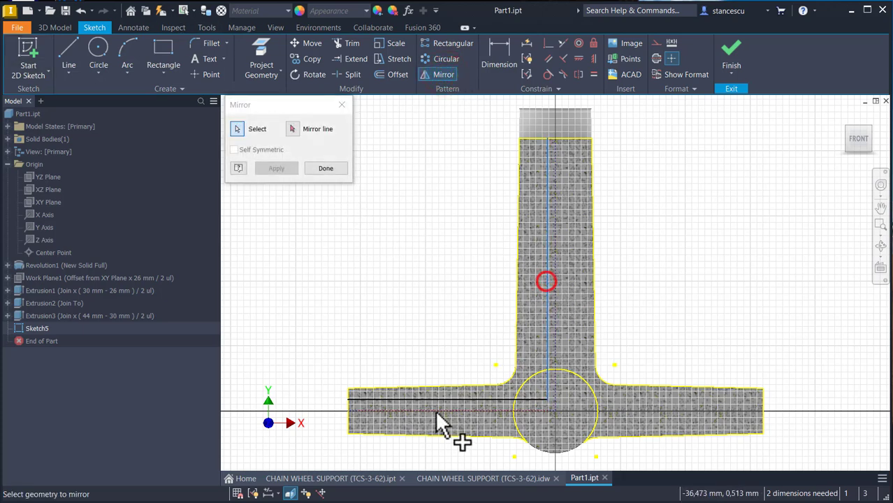
pyautogui.click(446, 400)
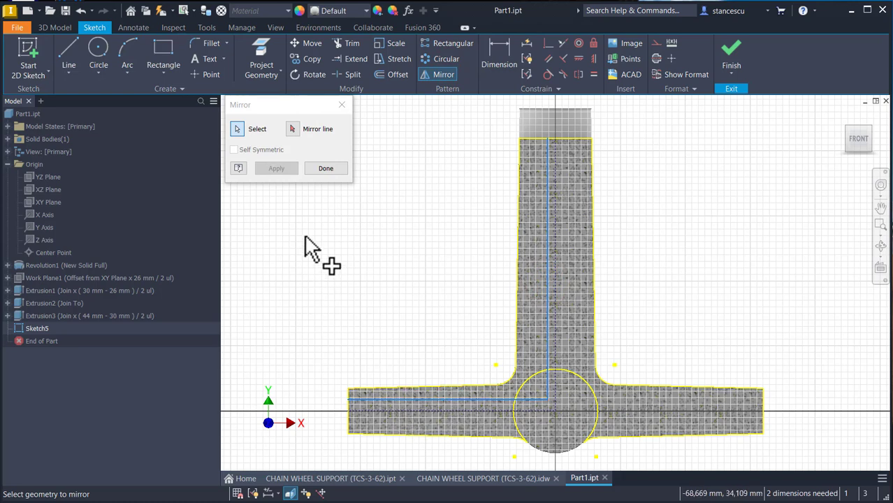
pyautogui.click(293, 128)
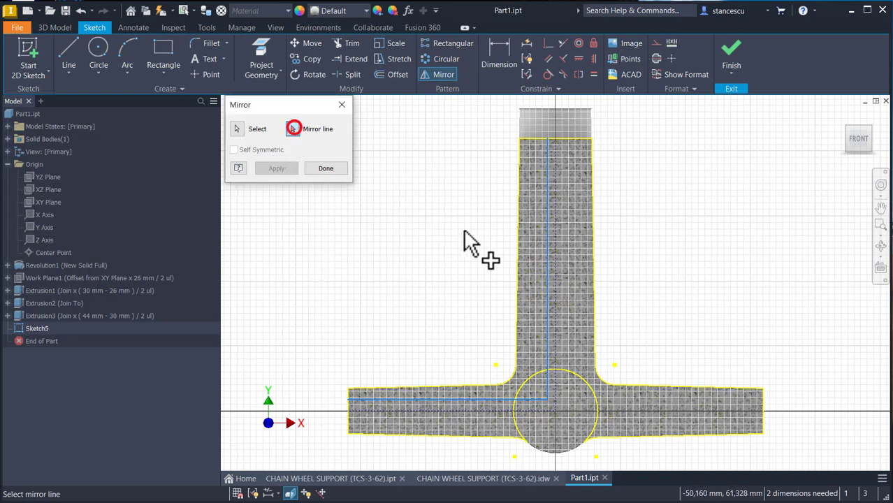
pyautogui.click(556, 255)
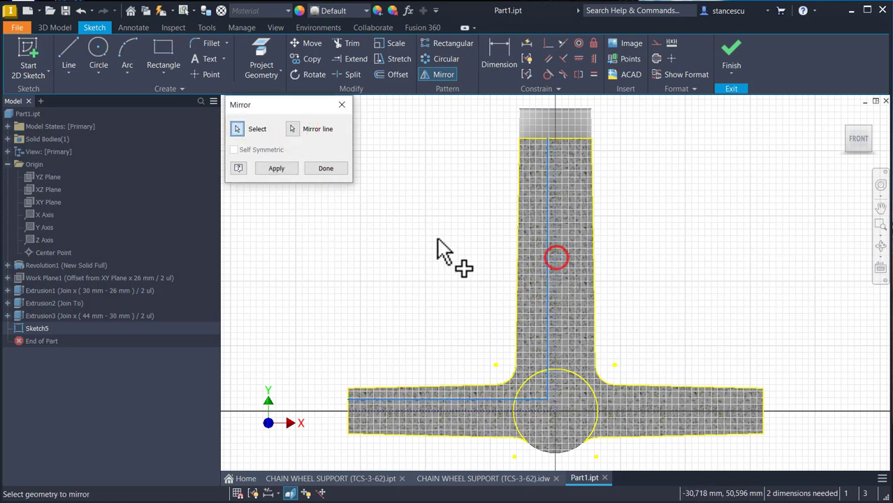
pyautogui.click(272, 168)
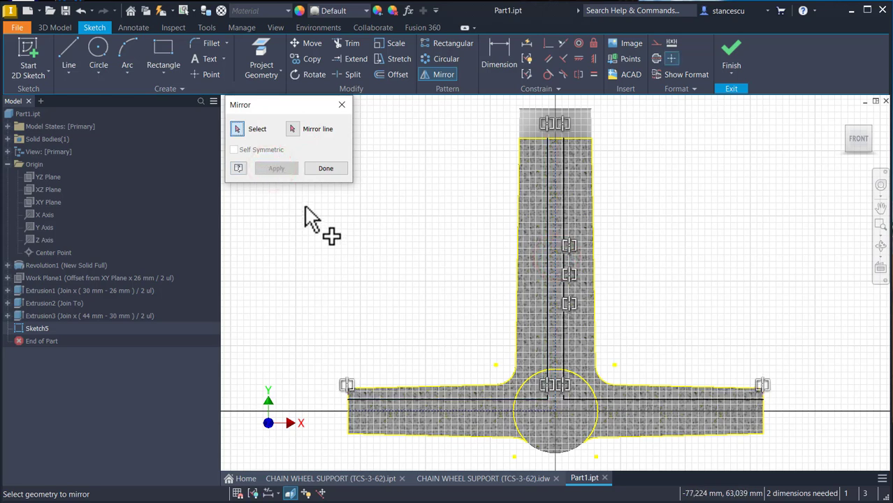
pyautogui.press('Escape')
# Dimension the spacing between the two vertical rib lines as 4 mm.
pyautogui.press('d')
pyautogui.click(565, 163)
pyautogui.click(635, 155)
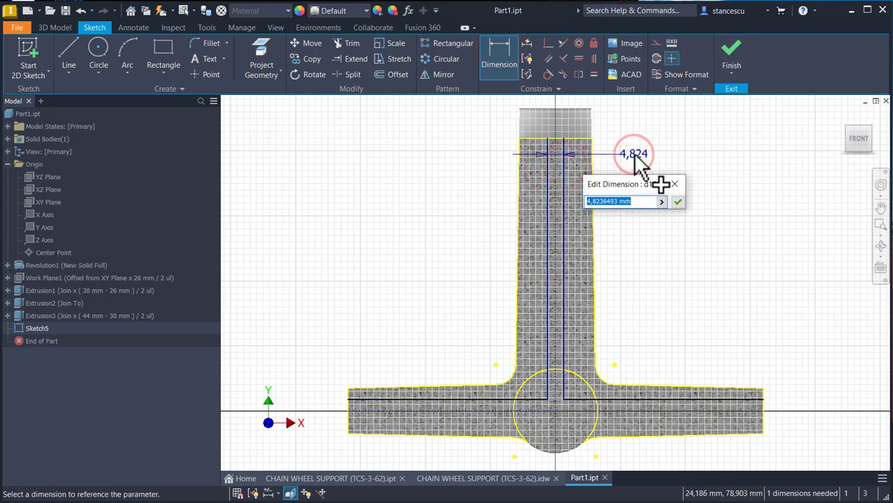
pyautogui.write('4')
pyautogui.press('Return')
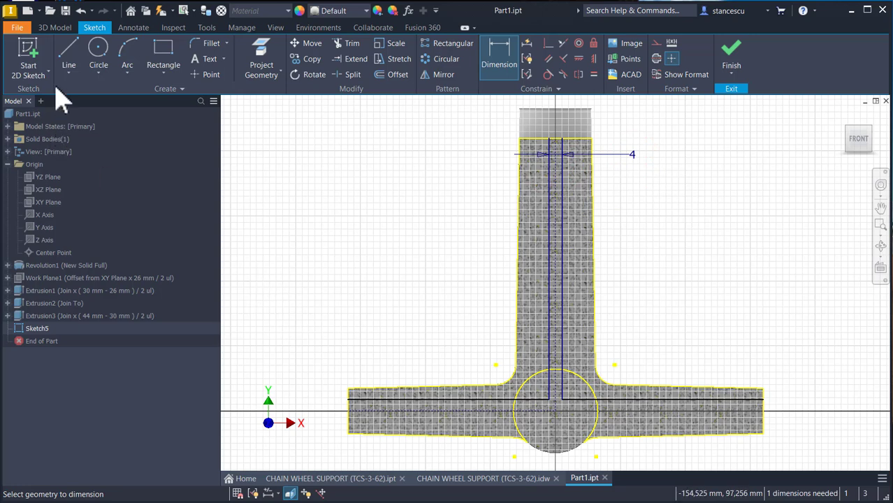
# Draw a horizontal line below the X axis from the left arm's end edge to the right arm's end edge.
pyautogui.click(69, 50)
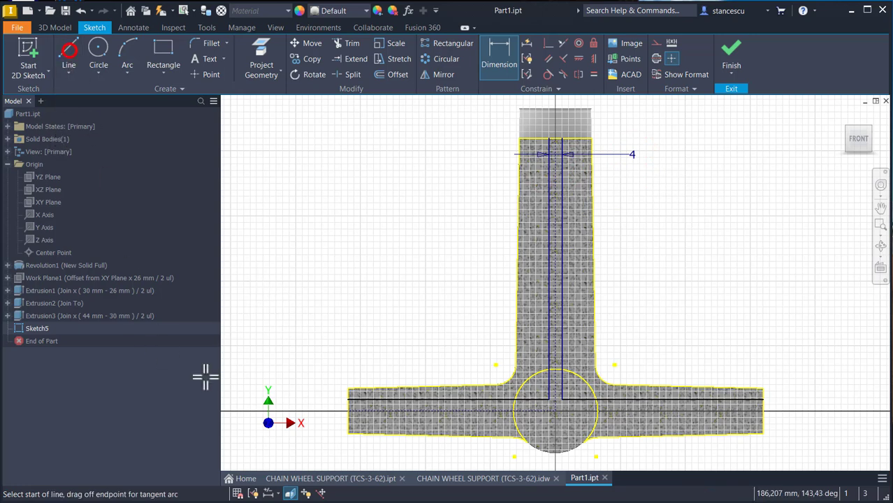
pyautogui.click(348, 419)
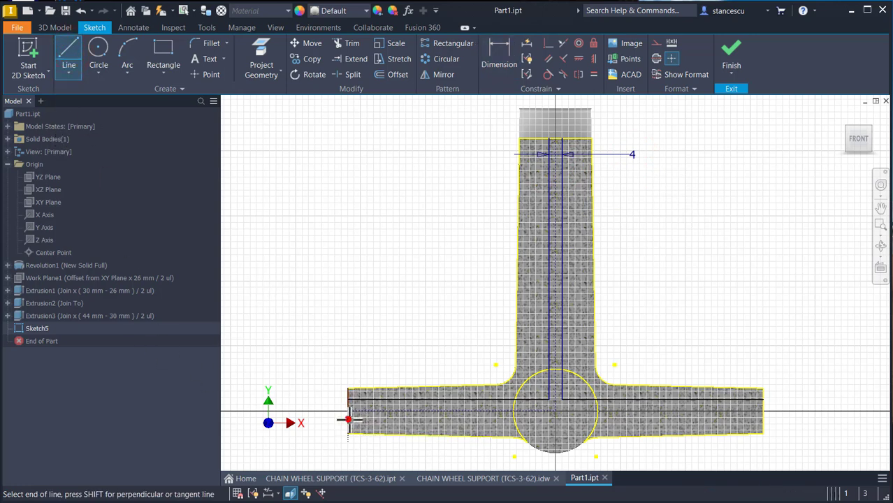
pyautogui.click(763, 419)
pyautogui.press('Escape')
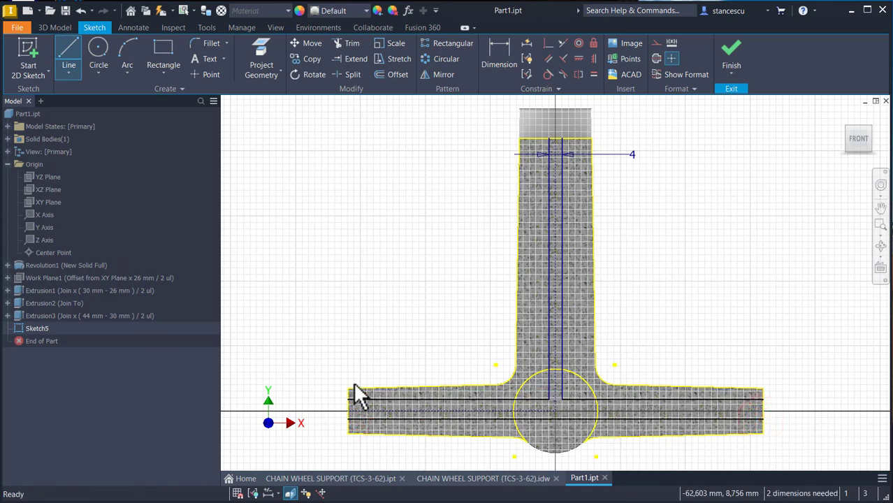
pyautogui.press('Escape')
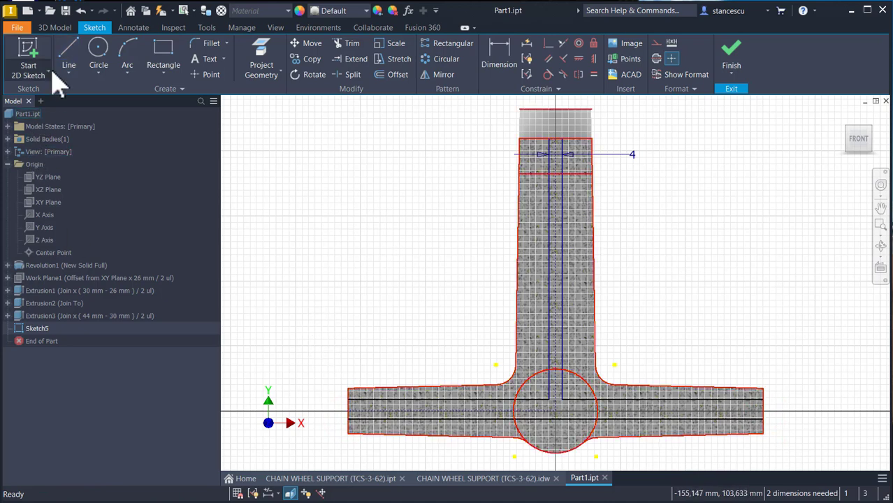
# Close the left end of the horizontal rib with a short vertical line between its upper and lower lines.
pyautogui.click(68, 53)
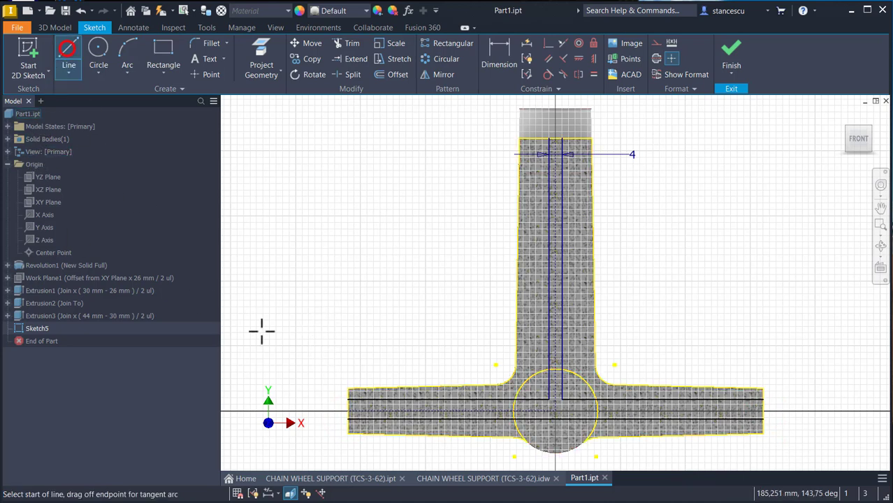
pyautogui.click(348, 395)
pyautogui.doubleClick(350, 418)
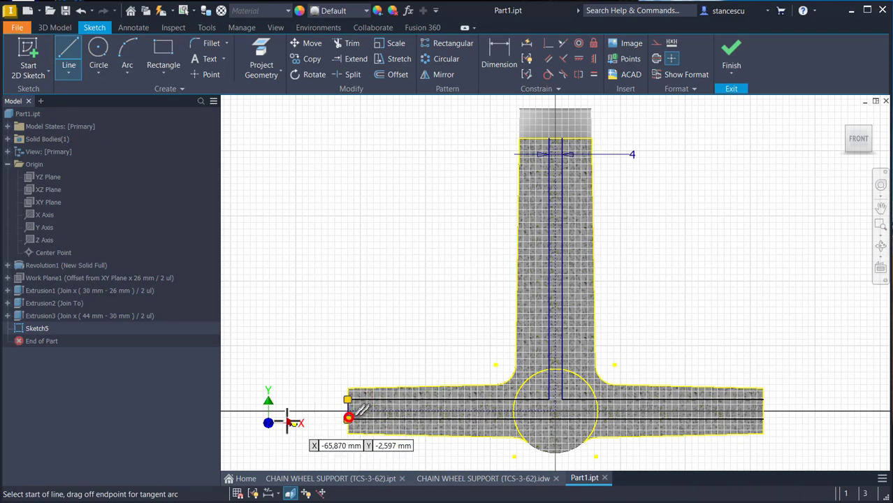
# Make the midpoint of the short left end line coincident with the horizontal centreline.
pyautogui.scroll(2, 325, 404)
pyautogui.moveTo(346, 375); pyautogui.dragTo(332, 320, button='middle')
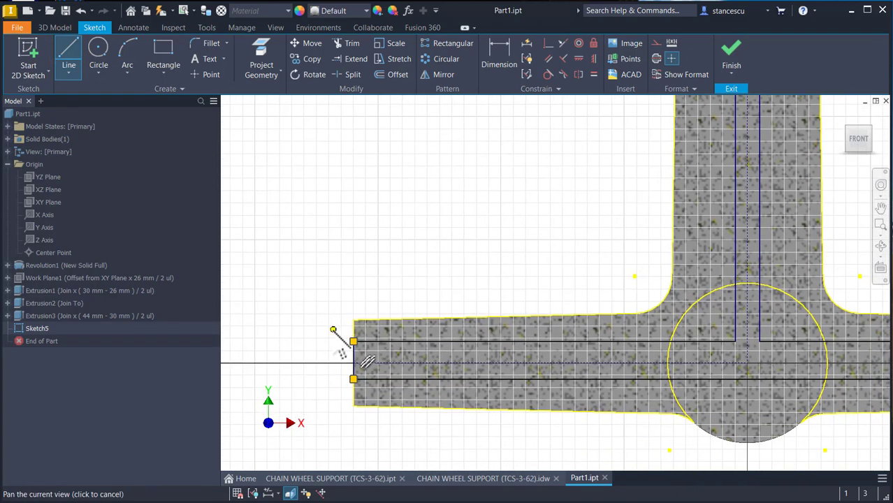
pyautogui.click(549, 45)
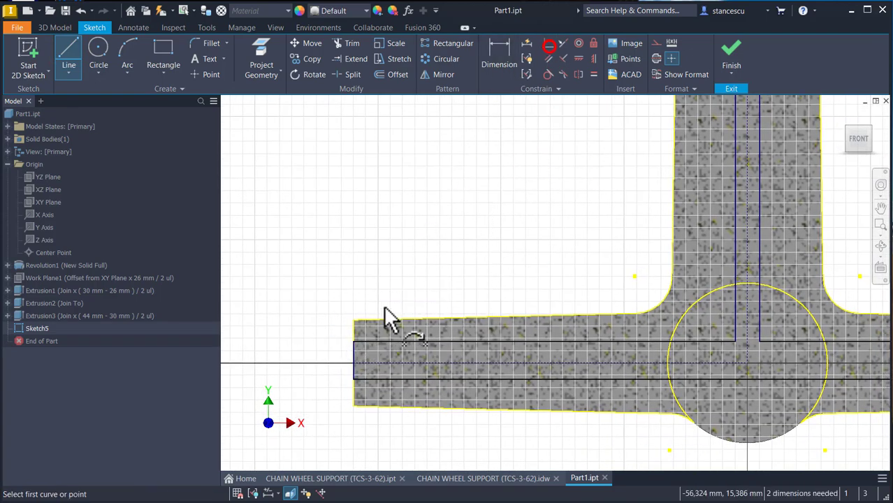
pyautogui.click(356, 362)
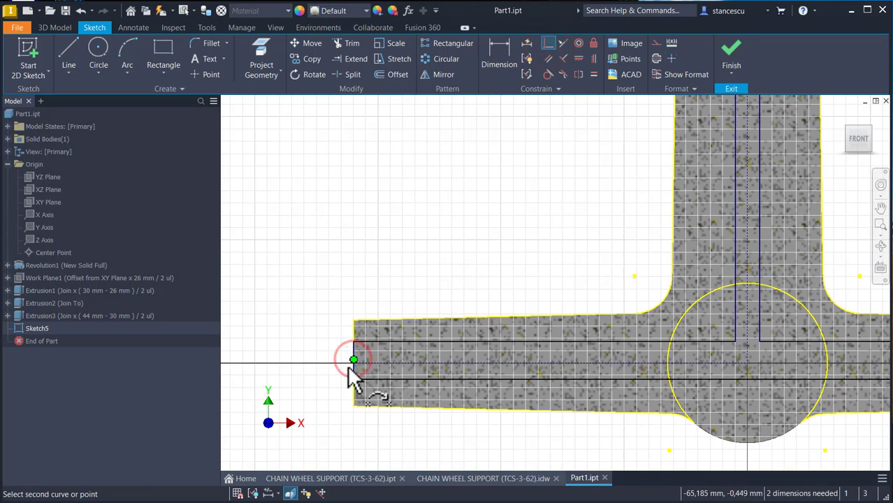
pyautogui.click(369, 366)
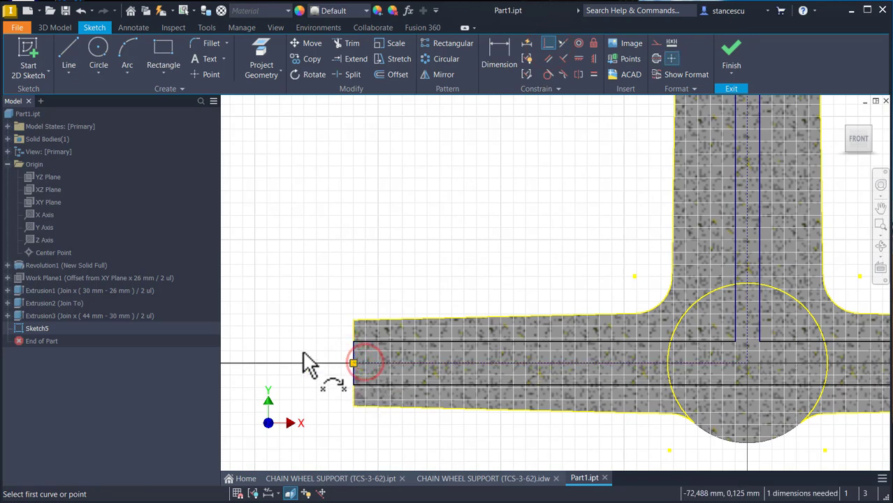
pyautogui.press('Escape')
# Dimension the spacing between the two horizontal rib lines as 4 mm and finish the sketch.
pyautogui.click(507, 70)
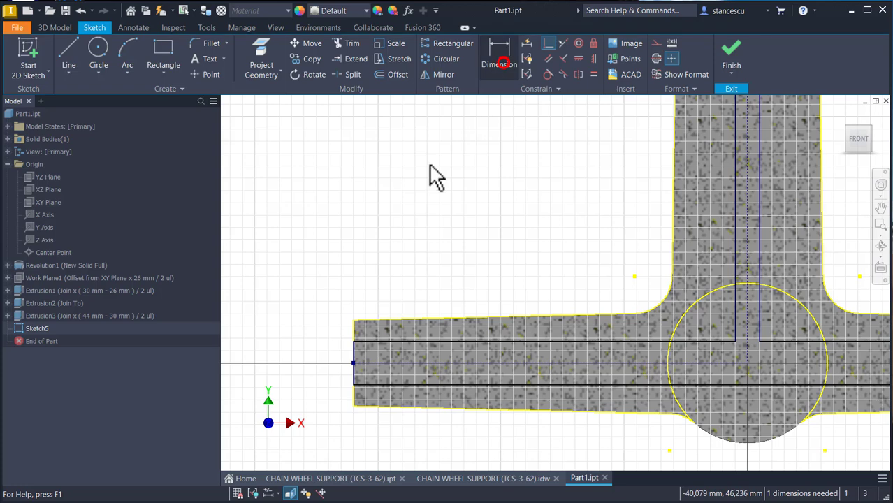
pyautogui.click(386, 340)
pyautogui.click(376, 385)
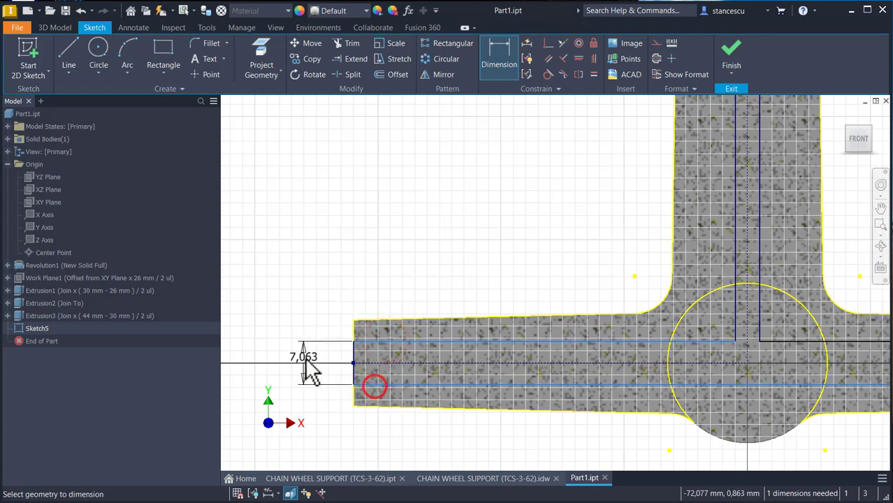
pyautogui.click(303, 355)
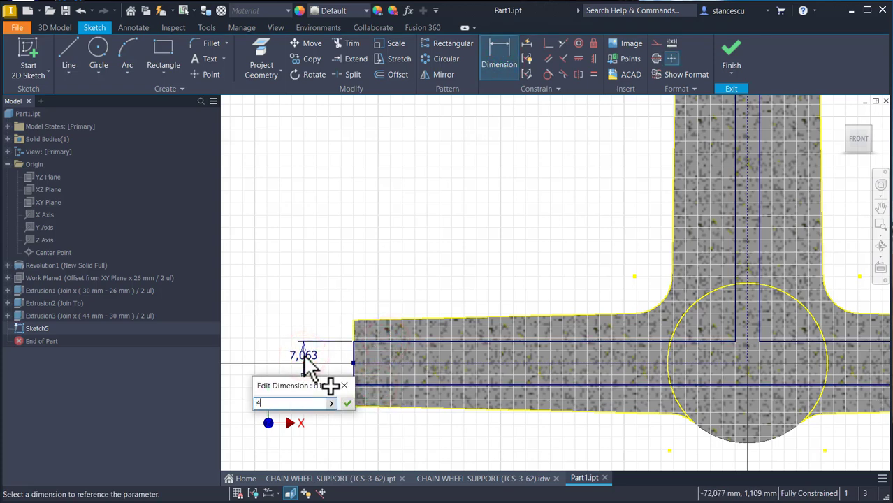
pyautogui.write('4')
pyautogui.press('Return')
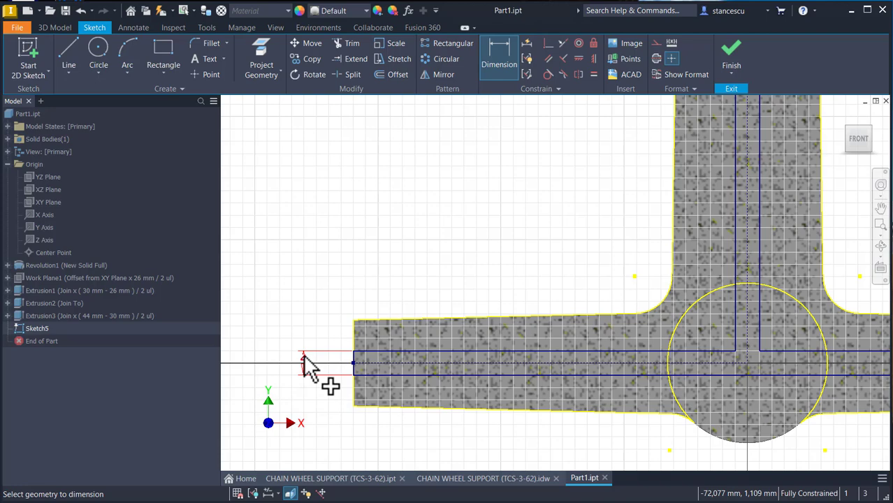
pyautogui.scroll(-3, 307, 367)
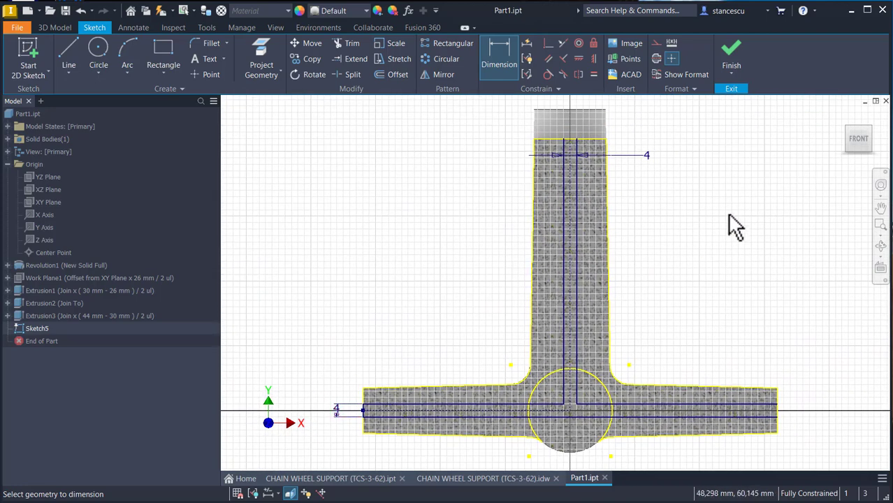
pyautogui.click(730, 51)
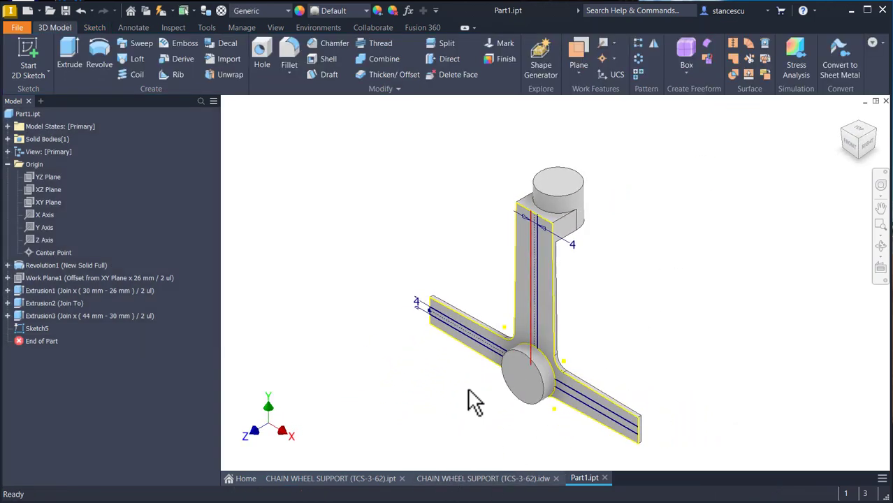
# Check the plan-view widths in the drawing and extrude the three rib profiles as a join by (40 mm - 30 mm) / 2.
pyautogui.click(482, 478)
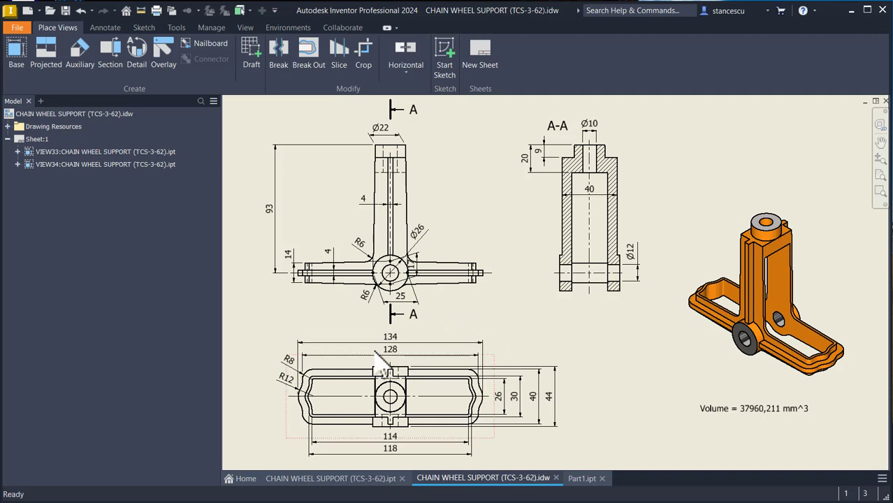
pyautogui.click(539, 425)
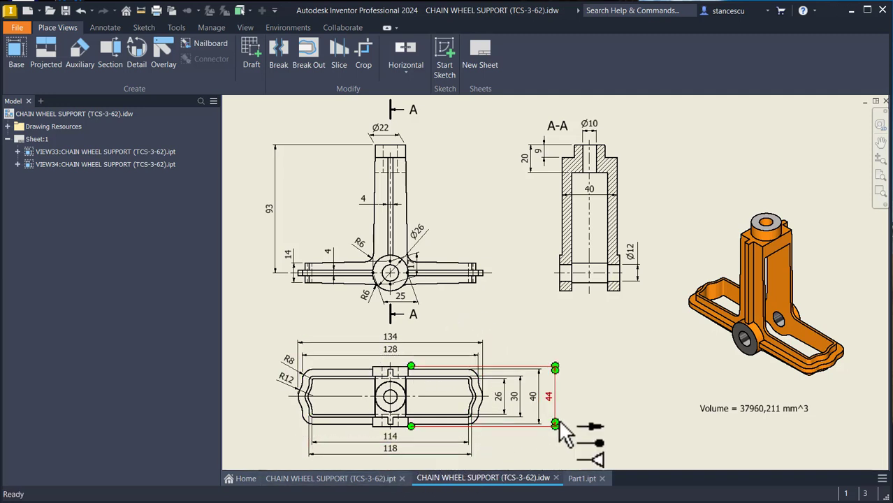
pyautogui.click(460, 421)
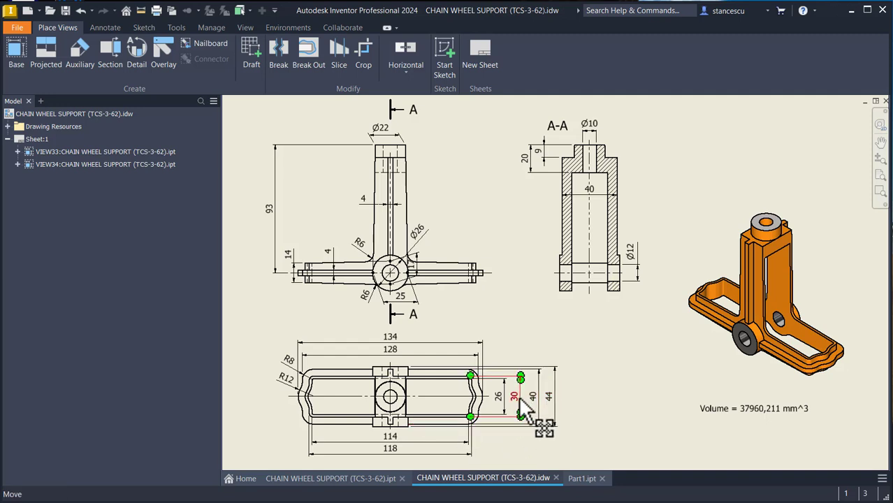
pyautogui.press('Escape')
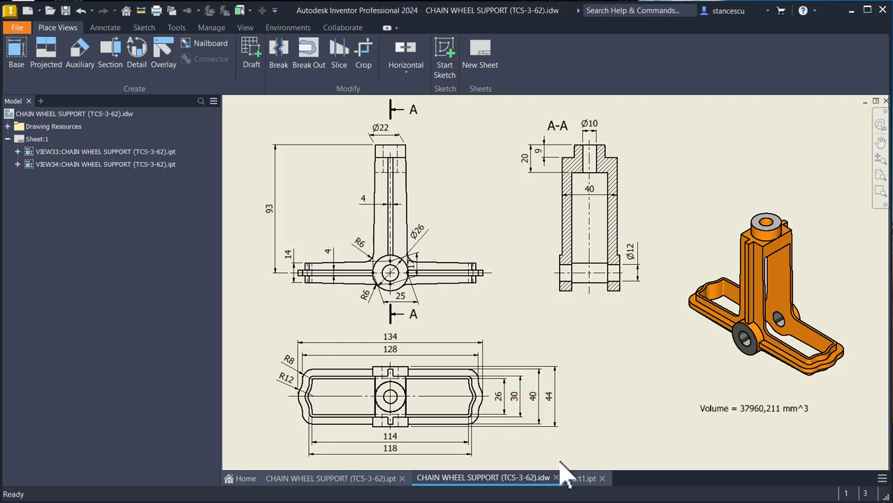
pyautogui.click(582, 478)
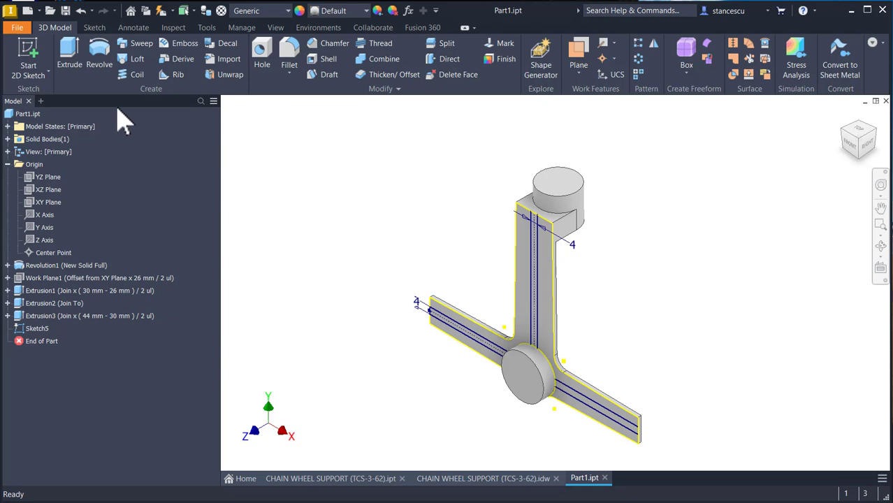
pyautogui.click(69, 52)
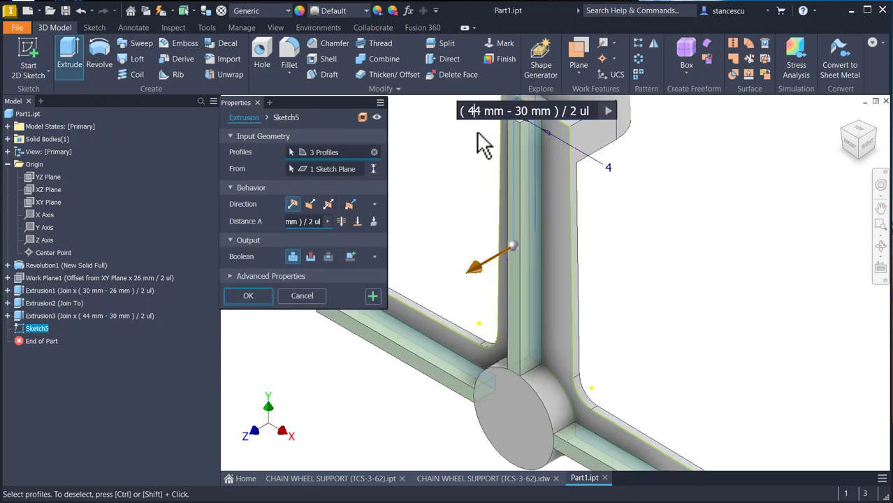
pyautogui.press('BackSpace')
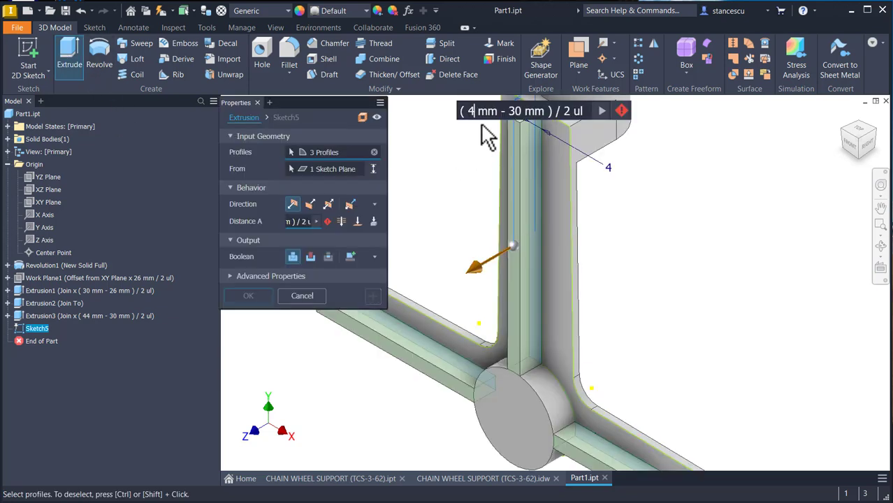
pyautogui.write('0')
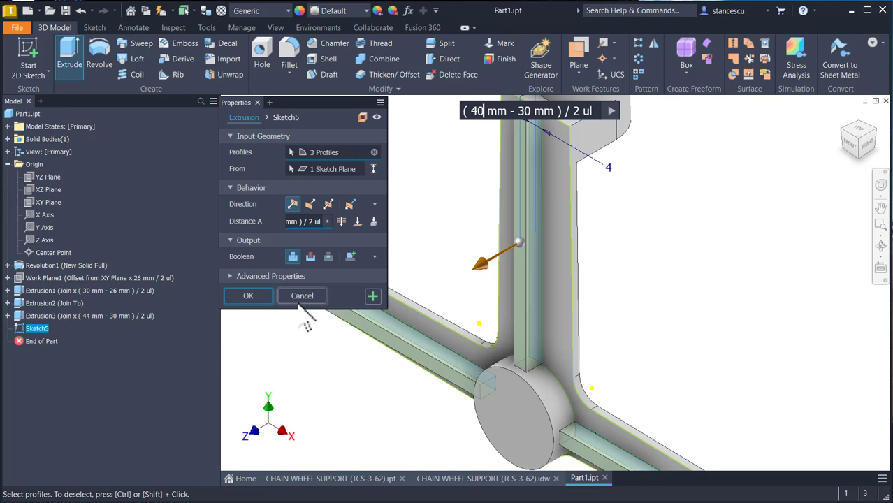
pyautogui.click(264, 299)
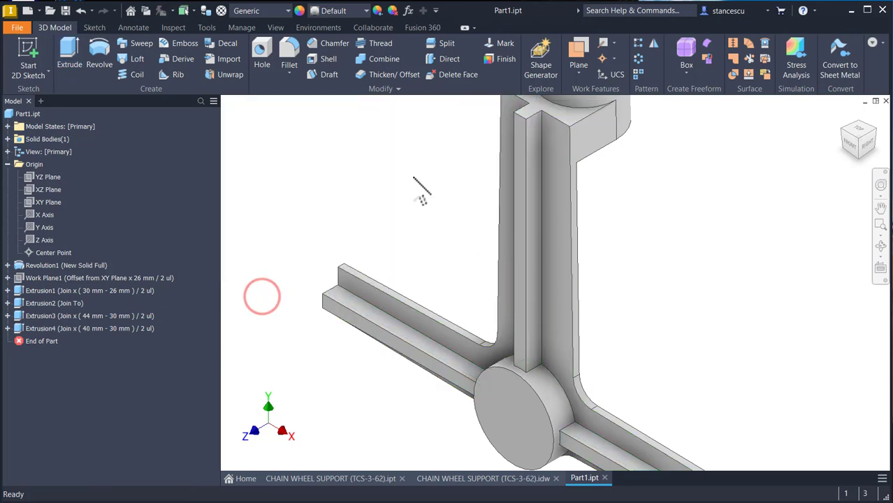
# Mirror Extrusion1, Extrusion2, Extrusion3 and Extrusion4 about the XY plane.
pyautogui.scroll(-3, 420, 187)
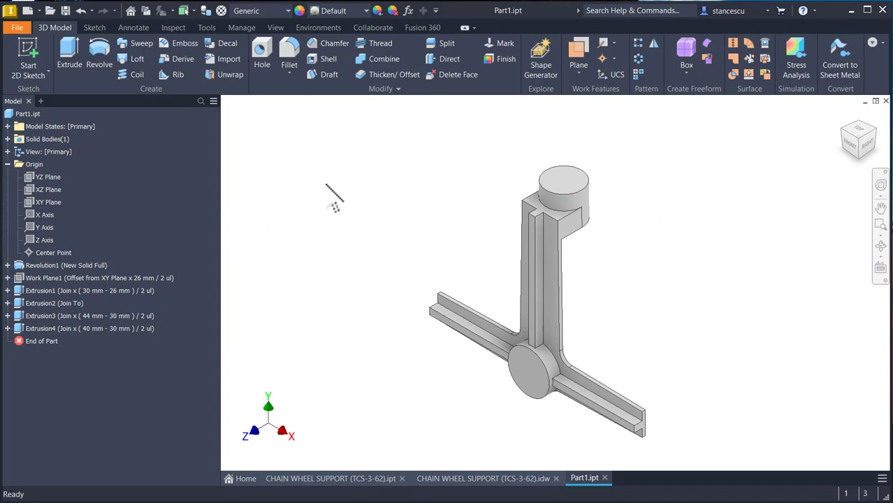
pyautogui.click(653, 44)
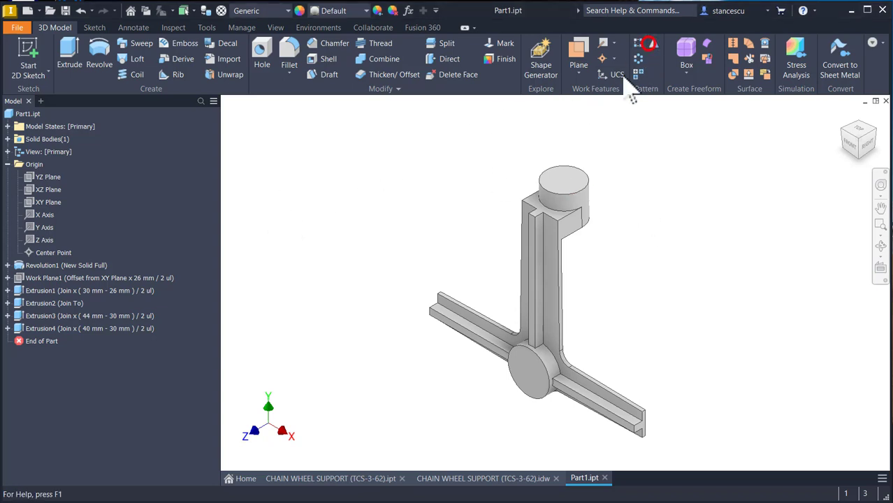
pyautogui.click(68, 328)
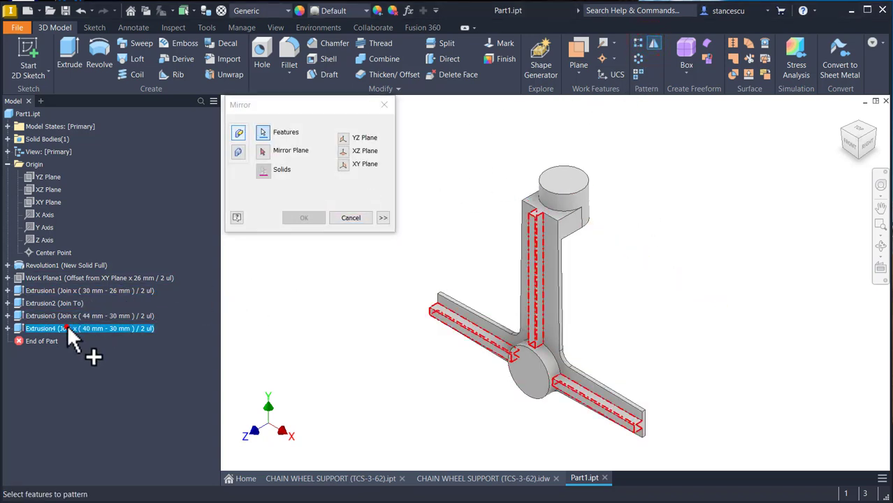
pyautogui.click(65, 316)
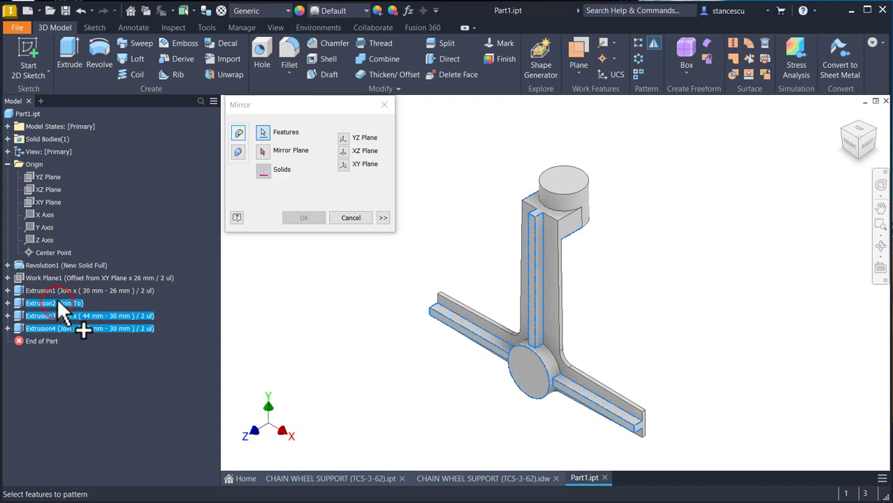
pyautogui.click(59, 292)
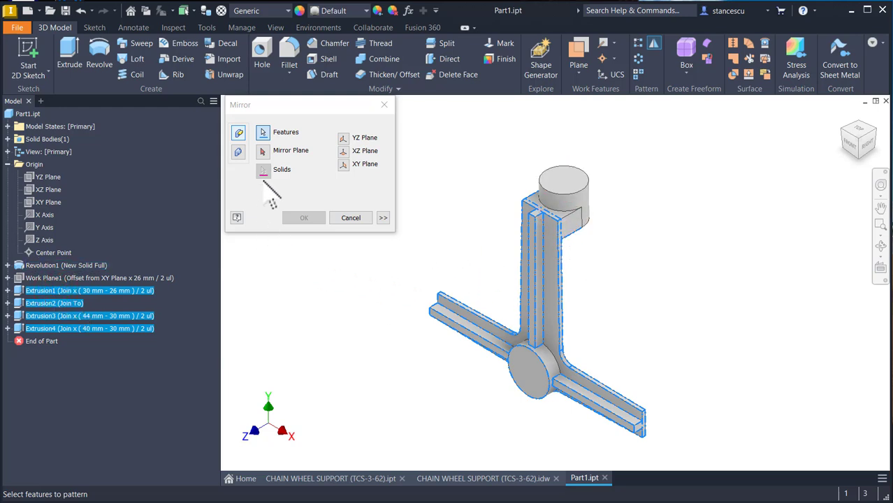
pyautogui.click(263, 150)
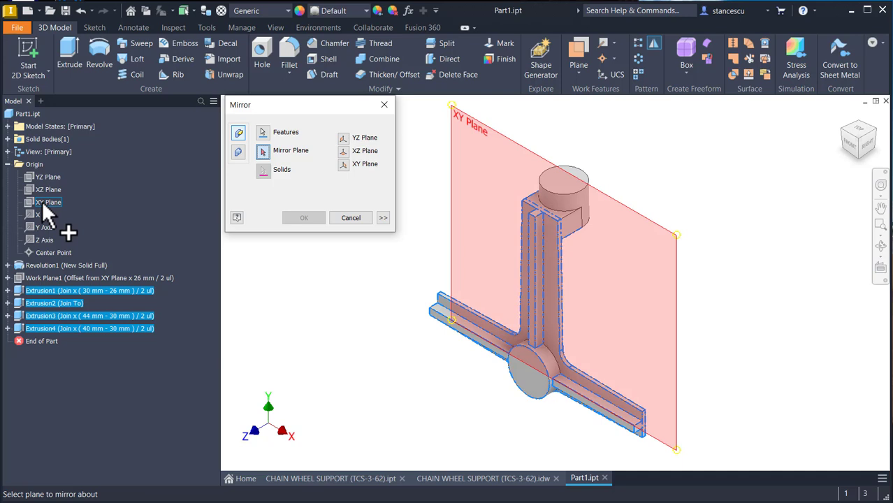
pyautogui.click(43, 202)
pyautogui.click(288, 219)
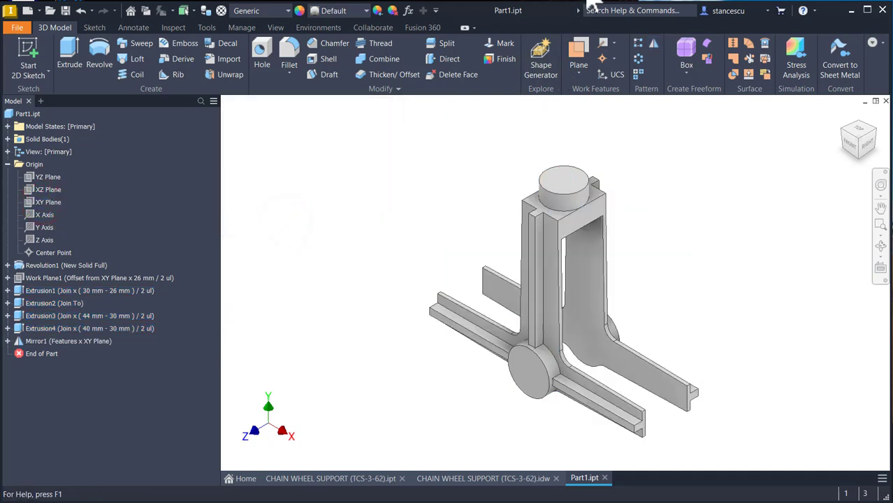
# Start a sketch on the inner face of the rear arm plate, try the sliced graphics display, and return to the isometric view.
pyautogui.press('F6')
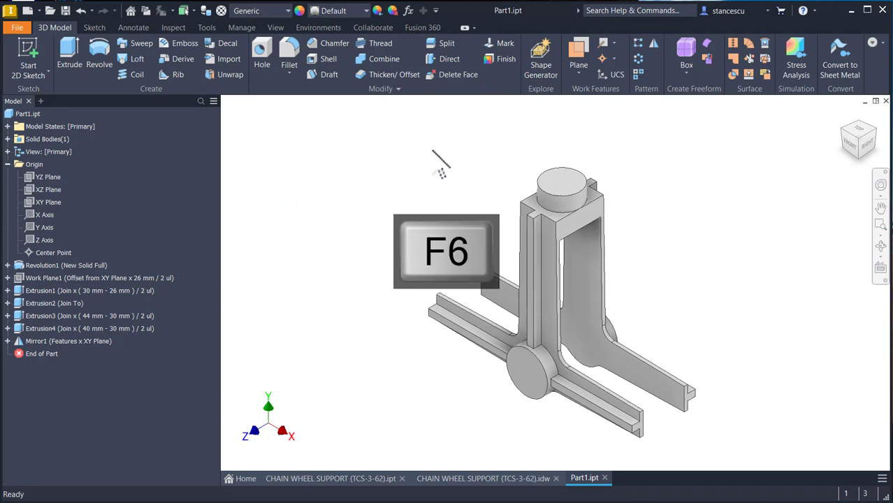
pyautogui.click(646, 384)
pyautogui.click(726, 377)
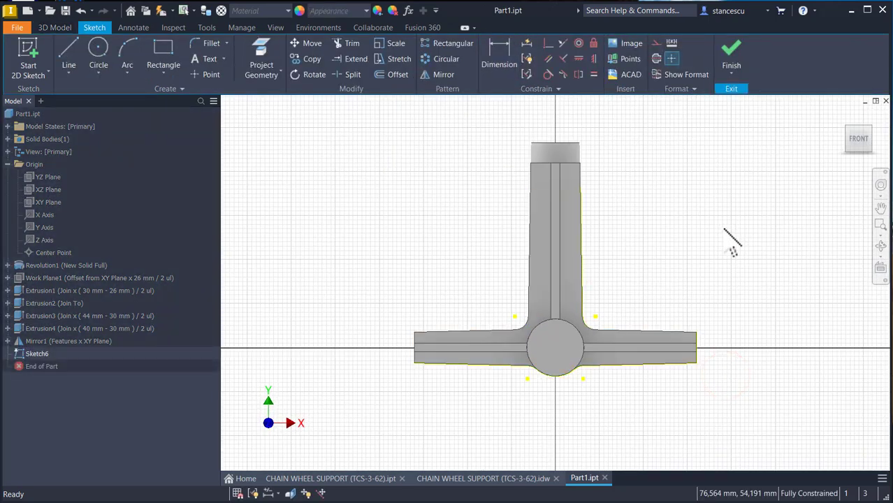
pyautogui.press('F7')
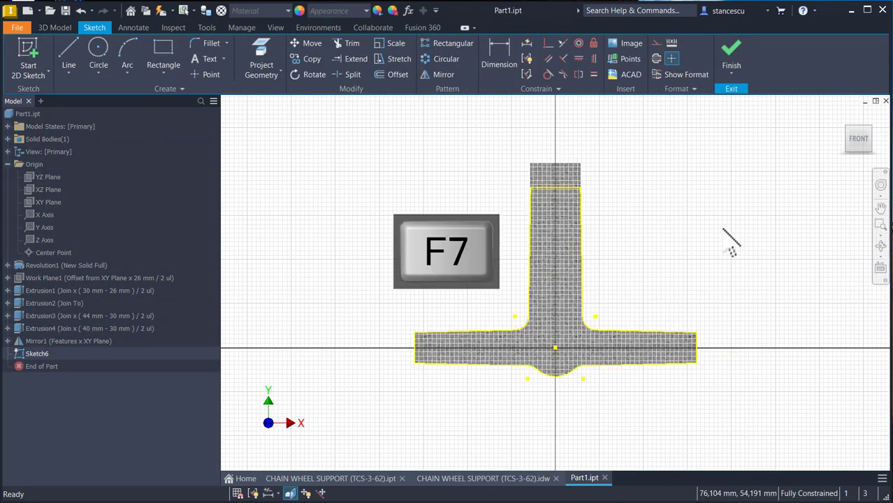
pyautogui.press('F7')
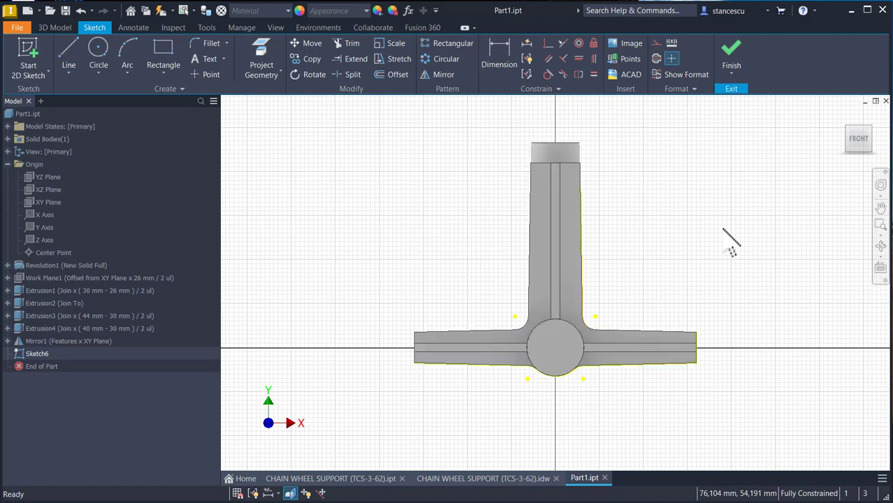
pyautogui.press('F6')
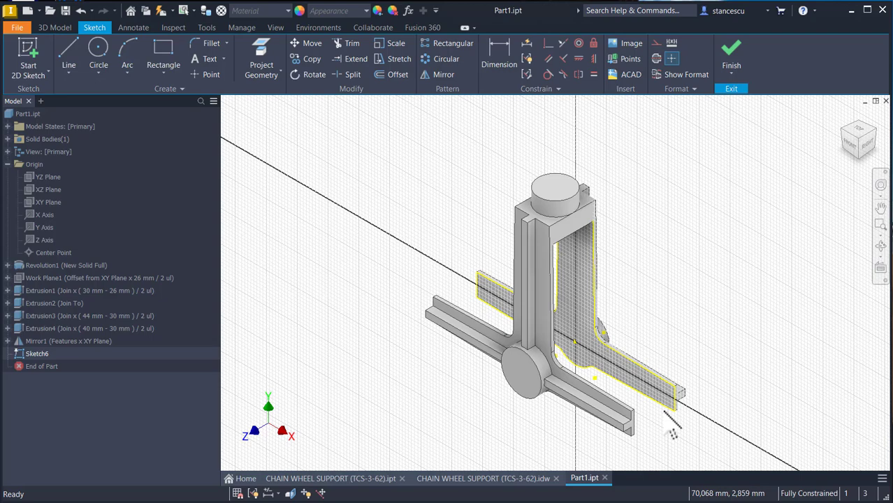
# Measure the depth edge of the rib at the right end of the rear arm.
pyautogui.scroll(5, 670, 433)
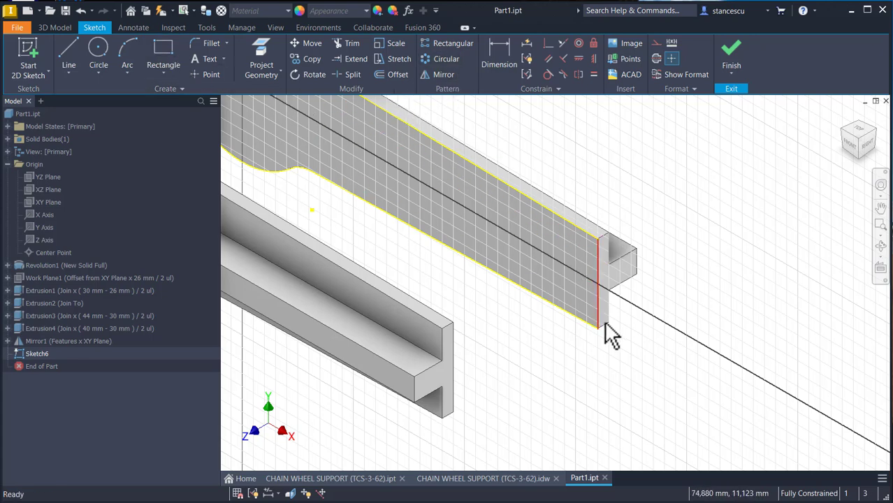
pyautogui.press('m')
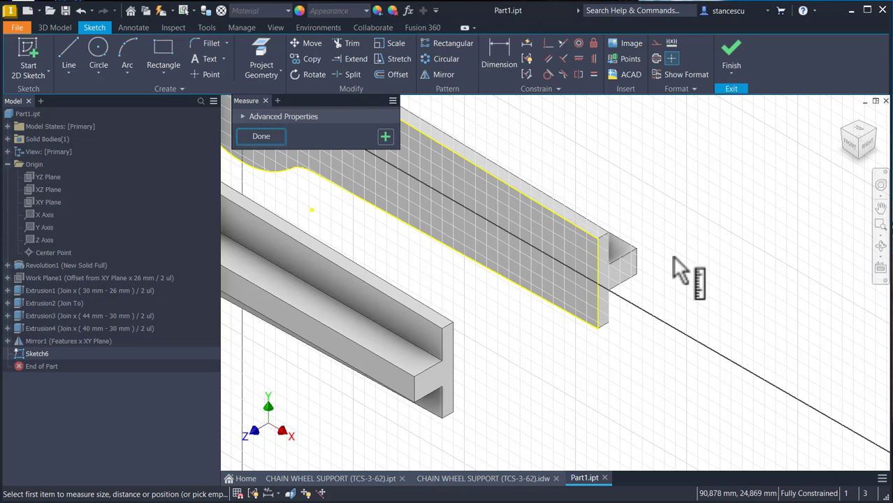
pyautogui.click(624, 254)
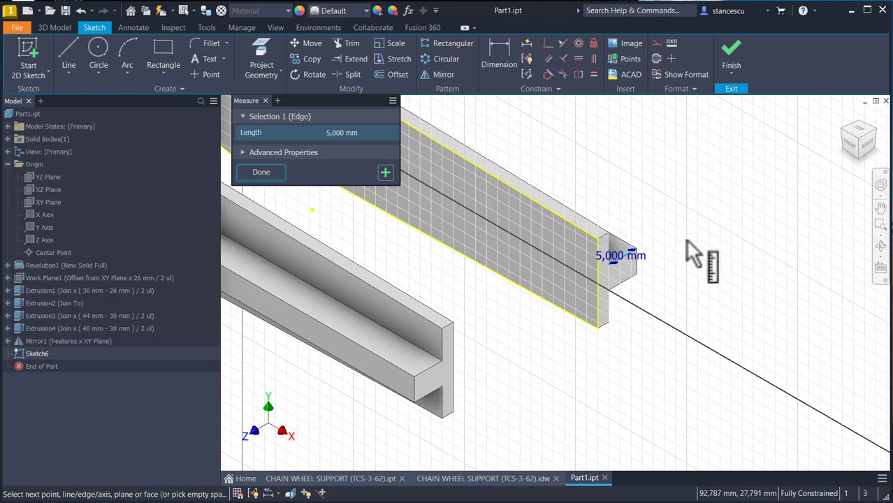
pyautogui.press('Escape')
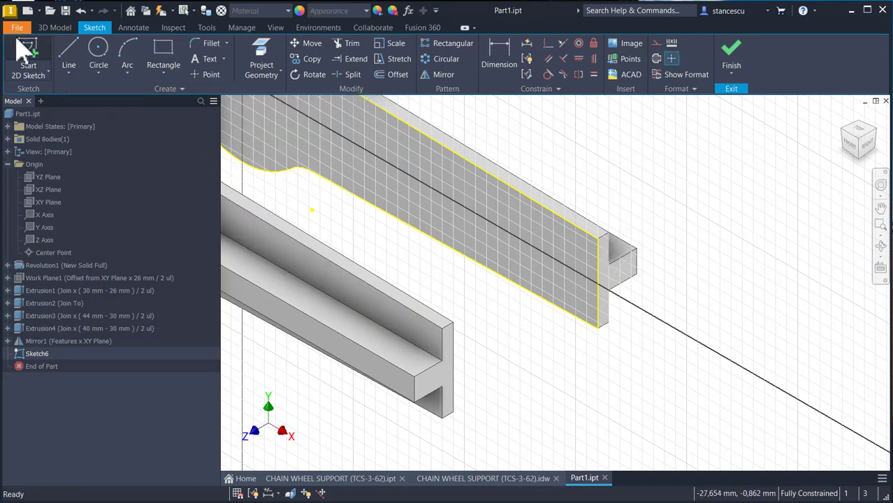
# Project the rib's upper and lower edges into the sketch and draw a line across the right arm near its end, between its outer edges.
pyautogui.click(263, 65)
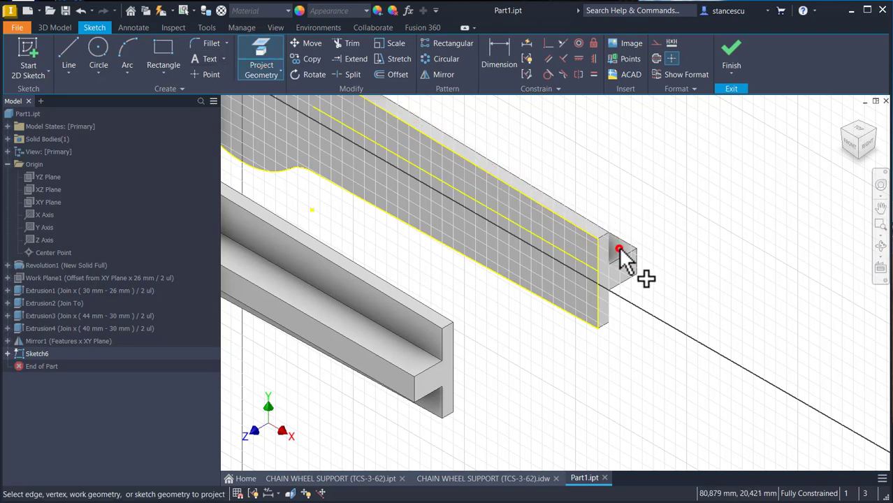
pyautogui.keyDown('shift'); pyautogui.moveTo(701, 259); pyautogui.dragTo(603, 183, button='middle'); pyautogui.keyUp('shift')
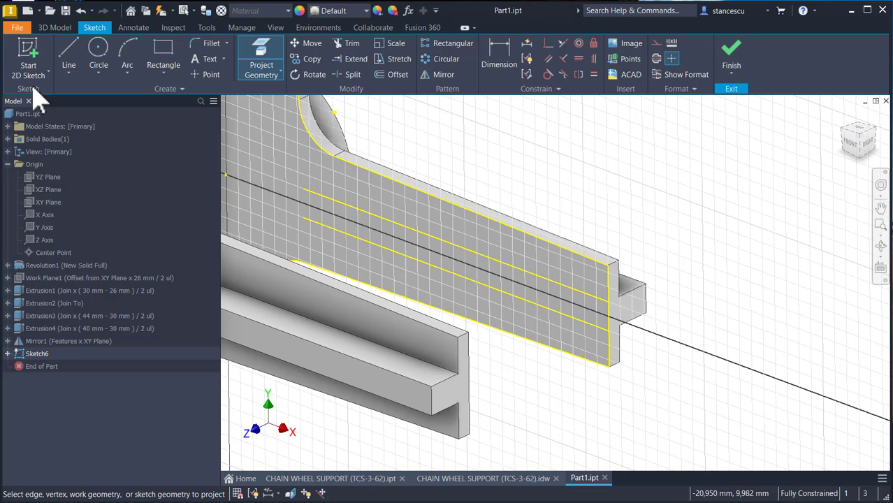
pyautogui.click(69, 56)
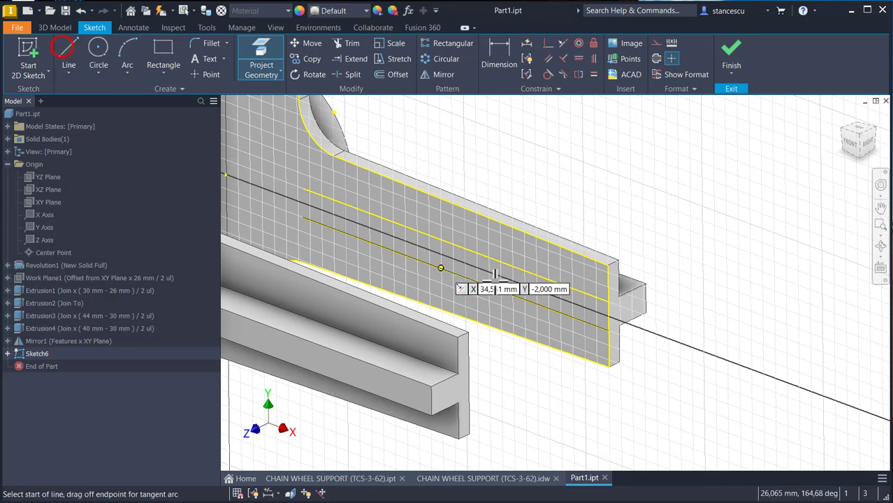
pyautogui.click(568, 249)
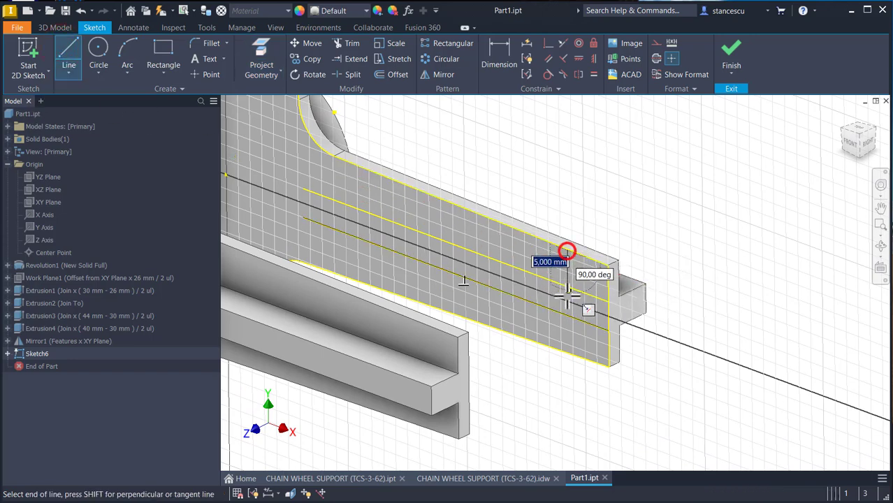
pyautogui.click(568, 354)
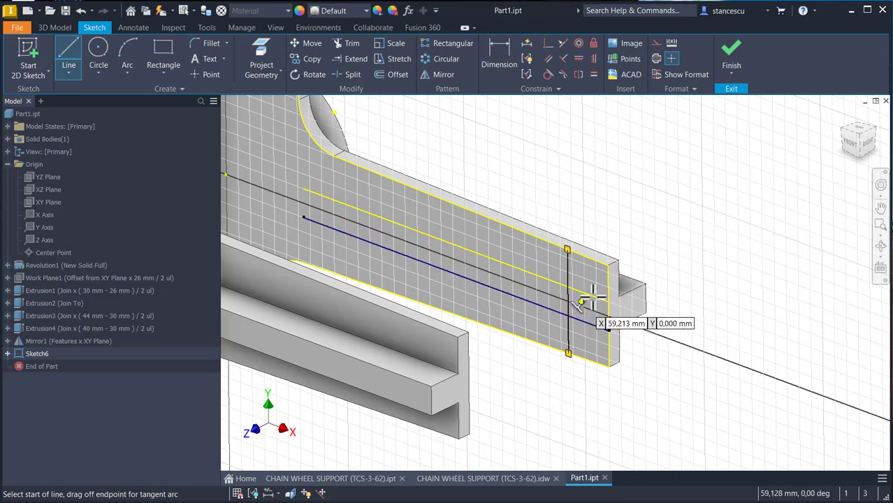
pyautogui.press('Escape')
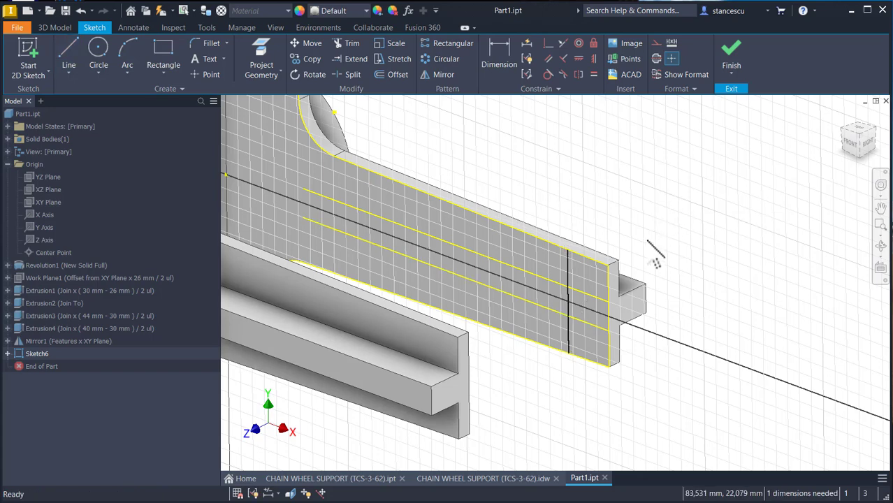
# Apply a vertical constraint to the line across the right arm.
pyautogui.click(567, 277)
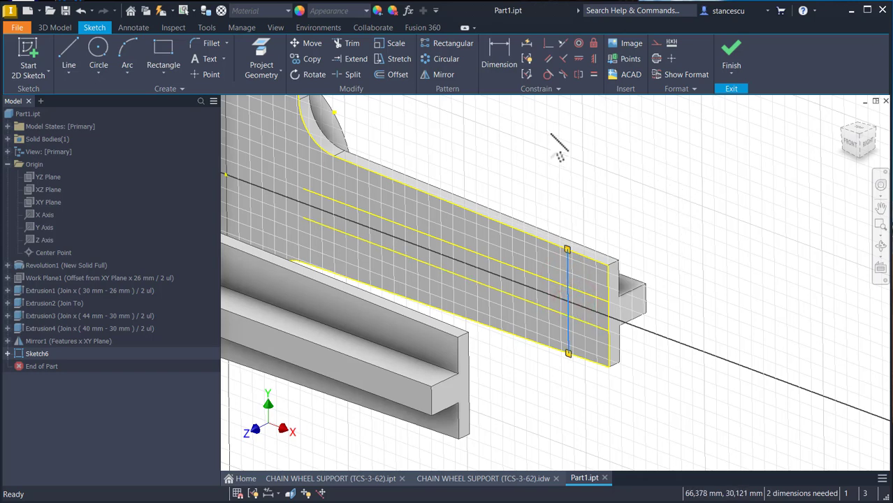
pyautogui.click(593, 59)
pyautogui.click(571, 290)
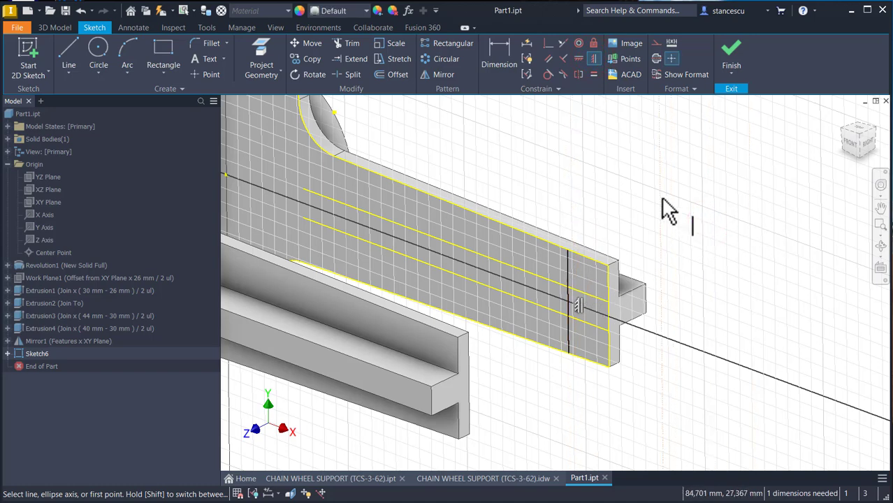
pyautogui.press('Escape')
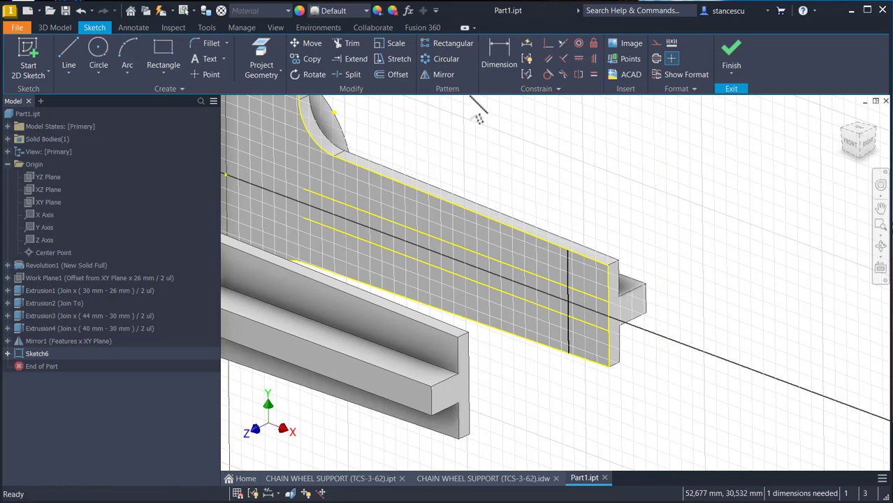
# Dimension the line across the right arm 5 mm from the arm's end edge and finish the sketch.
pyautogui.click(499, 55)
pyautogui.click(567, 269)
pyautogui.click(605, 279)
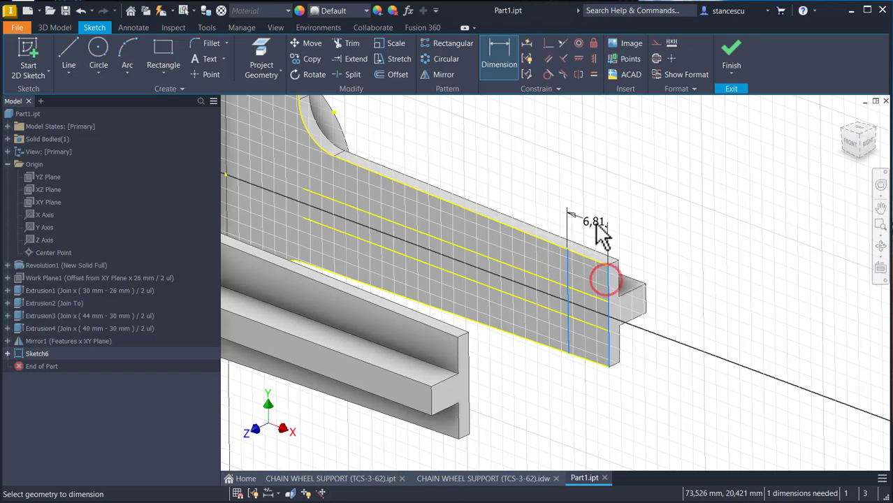
pyautogui.click(599, 234)
pyautogui.write('5')
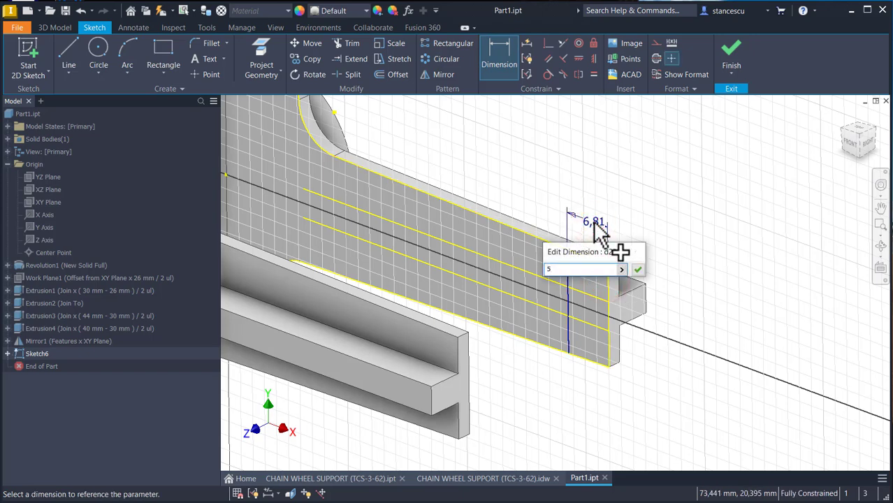
pyautogui.press('Return')
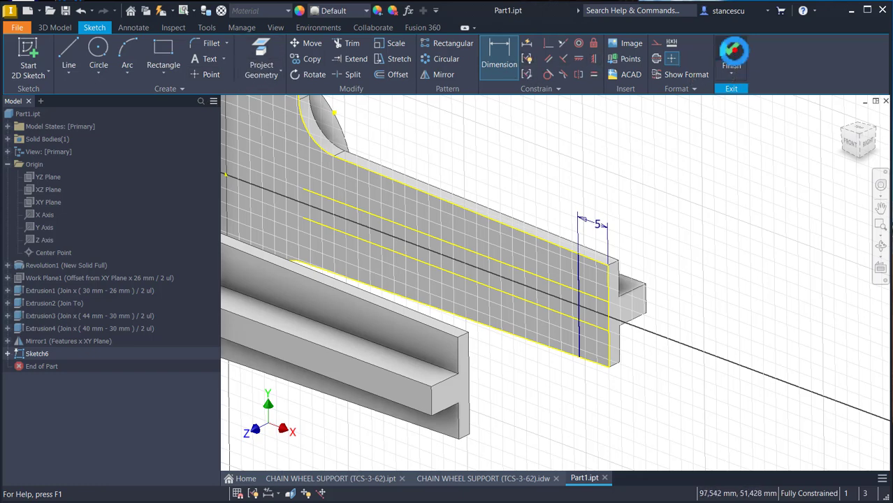
pyautogui.click(735, 57)
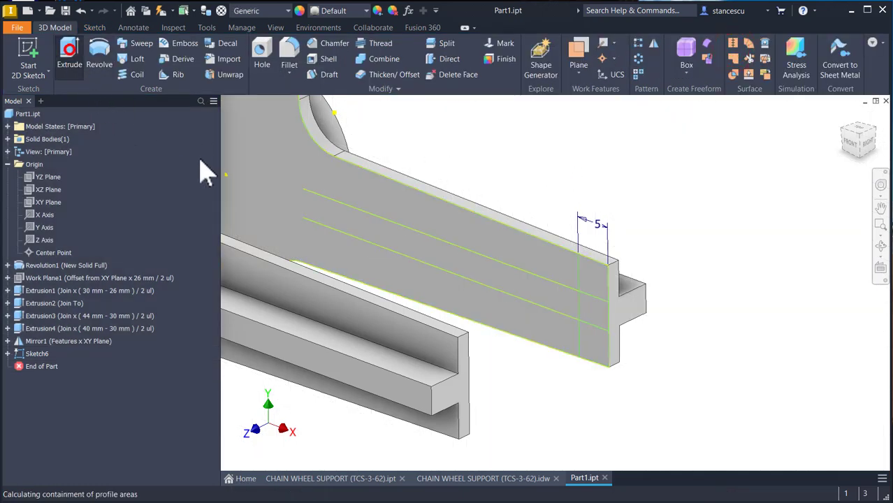
# Extrude the two end profiles above and below the rib as a symmetric cut through all.
pyautogui.click(587, 285)
pyautogui.click(588, 342)
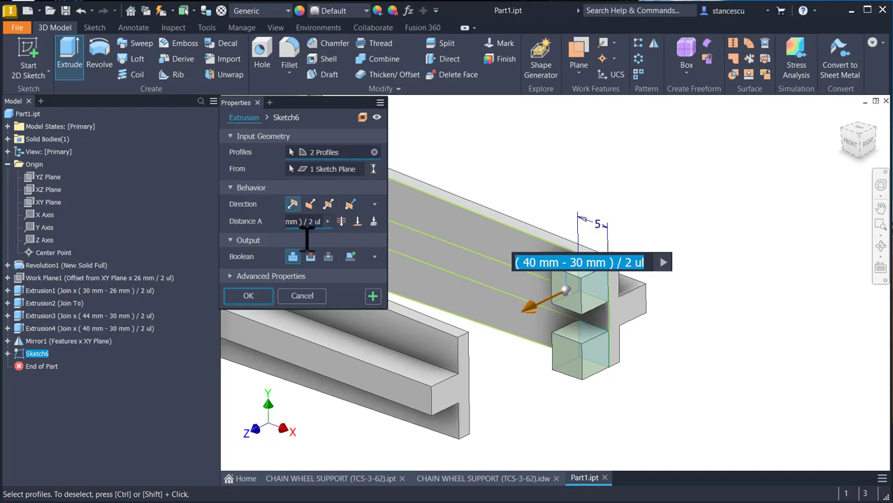
pyautogui.click(311, 257)
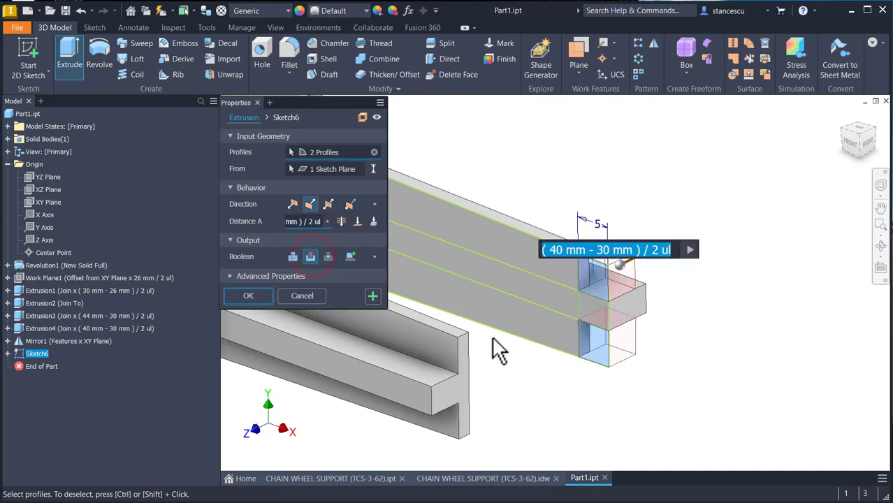
pyautogui.click(328, 204)
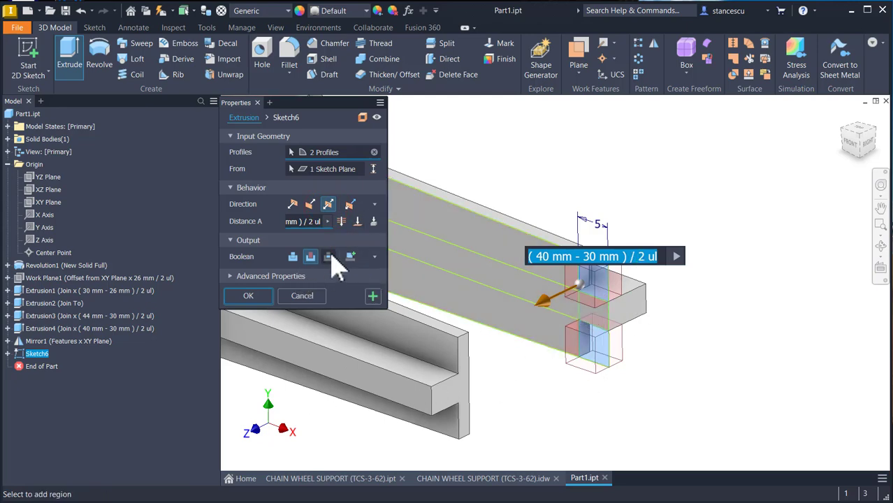
pyautogui.click(340, 221)
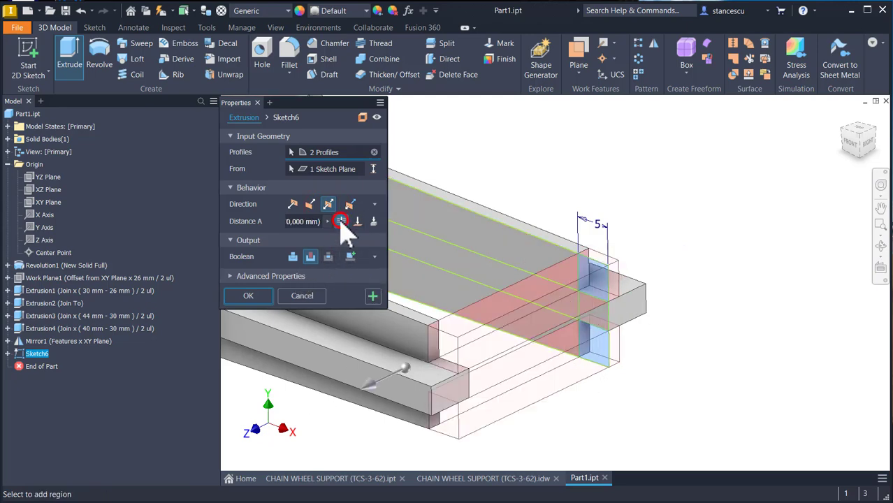
pyautogui.click(263, 296)
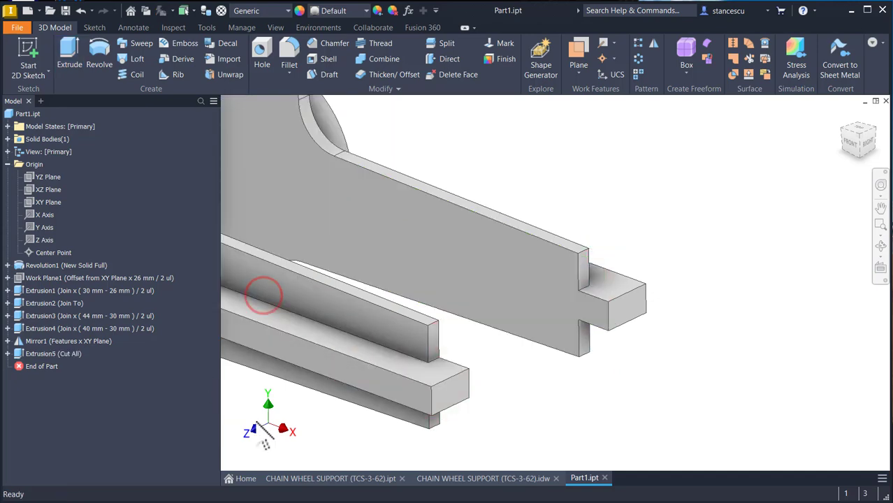
# Examine the R8 and R12 curves at the arm ends in the top view of the CHAIN WHEEL SUPPORT (TCS-3-62).idw drawing.
pyautogui.click(467, 478)
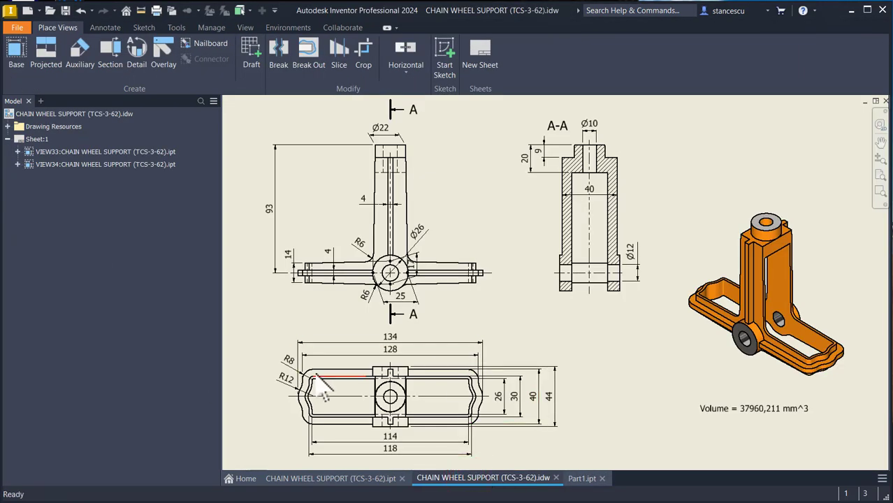
pyautogui.scroll(3, 308, 370)
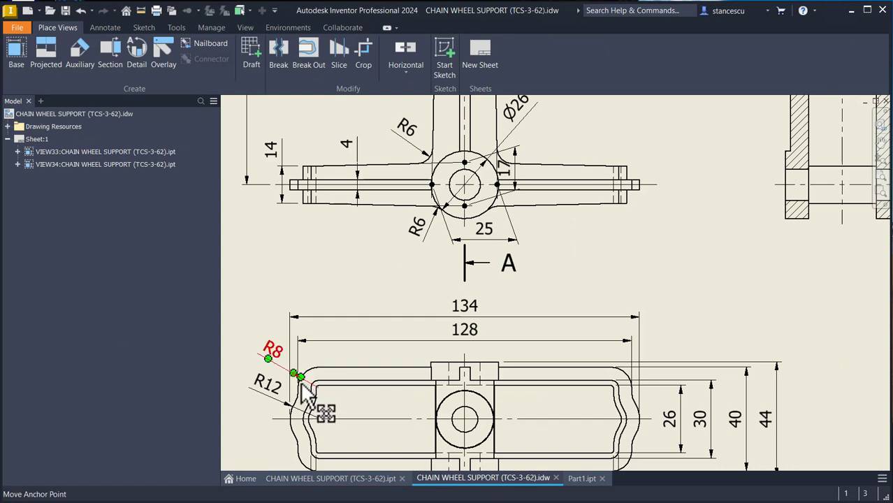
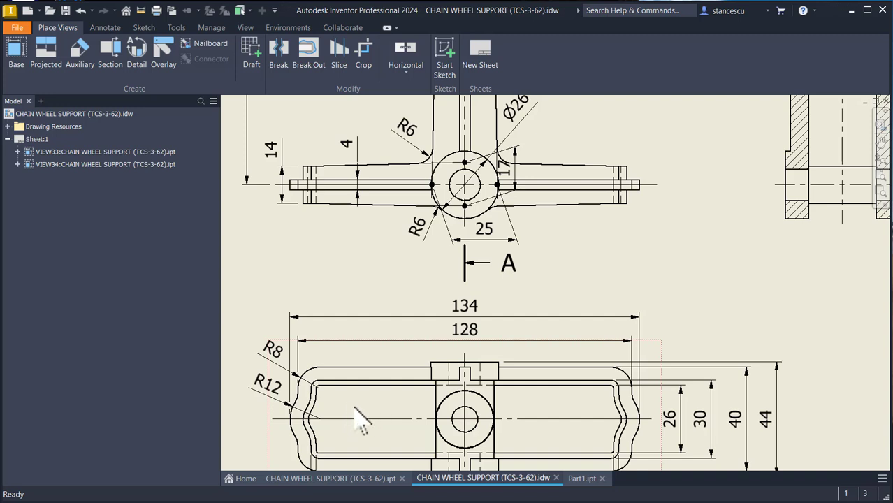
pyautogui.middleClick(407, 386)
pyautogui.middleClick(407, 386)
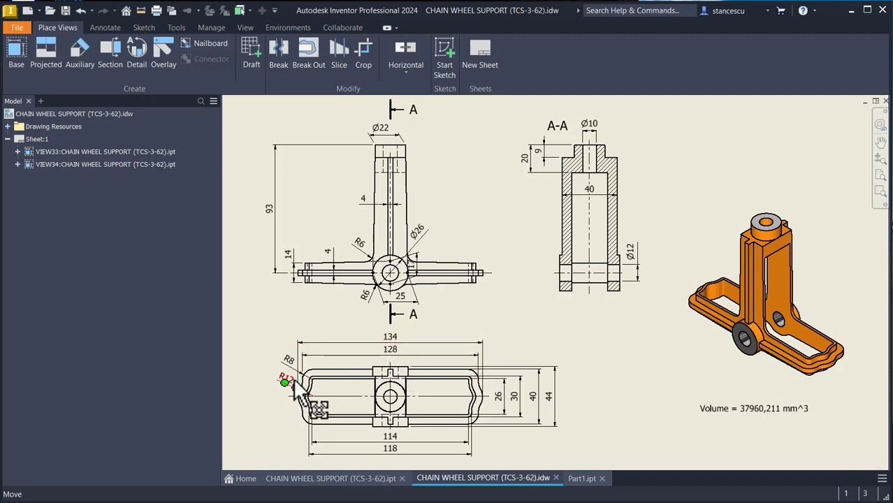
pyautogui.scroll(-3, 302, 412)
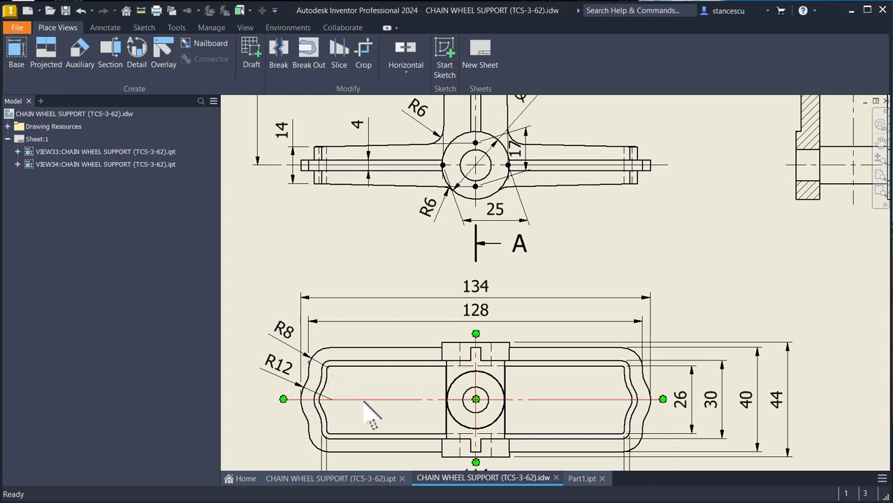
# In Part1.ipt, start a sketch on the rear arm plate's inner face and draw a vertical line across the right arm near its shortened end.
pyautogui.click(581, 478)
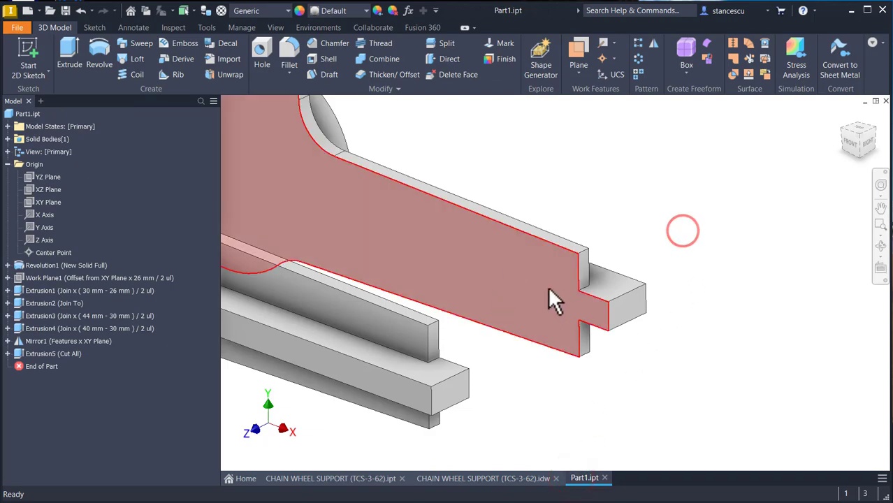
pyautogui.click(564, 301)
pyautogui.click(577, 293)
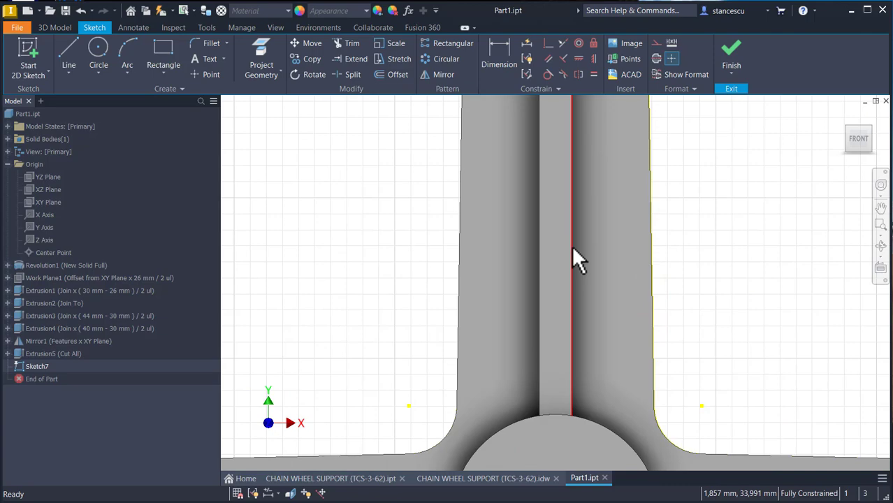
pyautogui.press('F5')
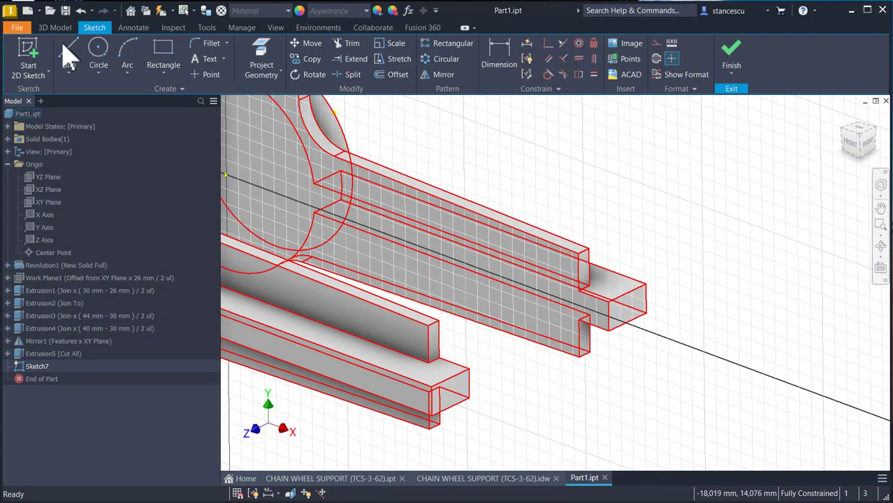
pyautogui.click(67, 60)
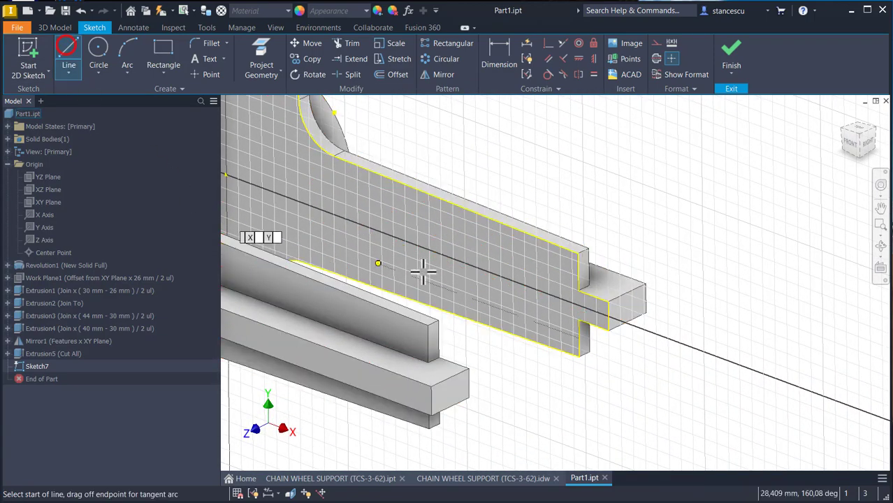
pyautogui.click(559, 247)
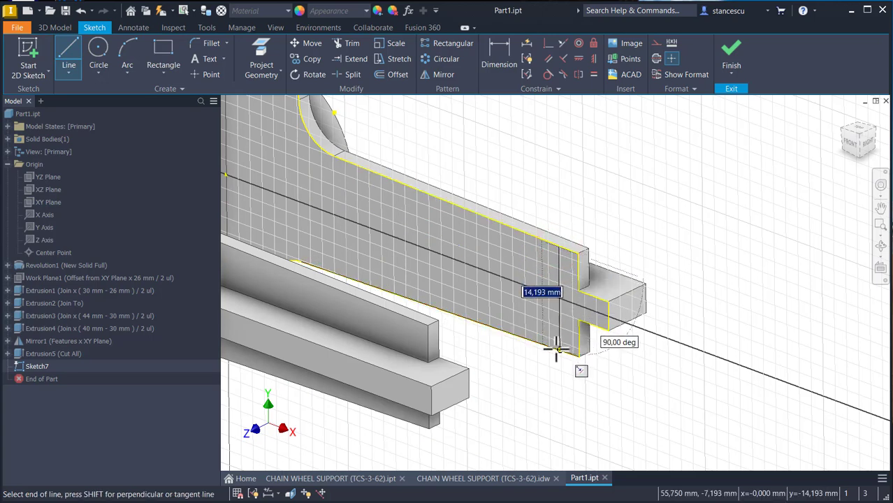
pyautogui.doubleClick(559, 349)
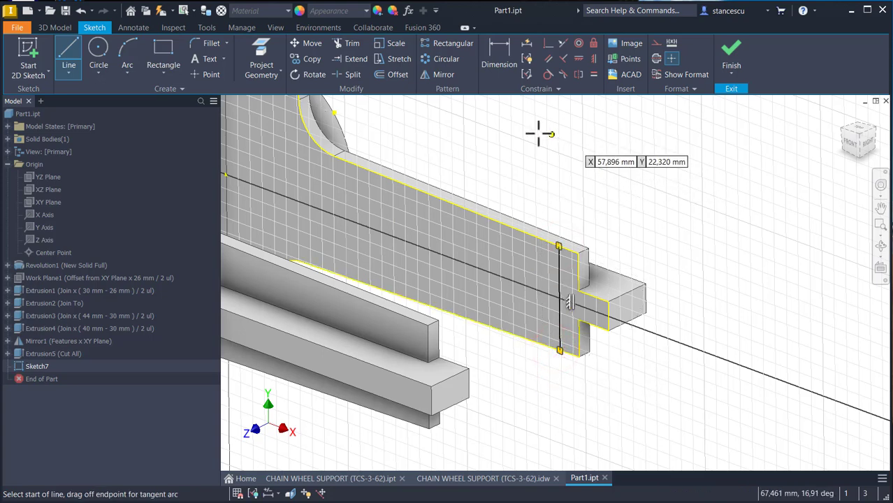
# Dimension the vertical line 2 mm from the plate's shortened end edge.
pyautogui.click(496, 52)
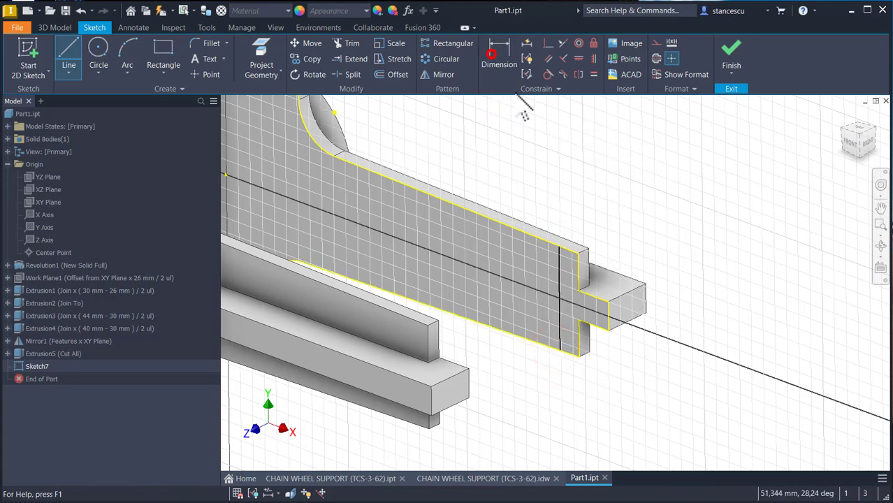
pyautogui.click(559, 255)
pyautogui.click(566, 197)
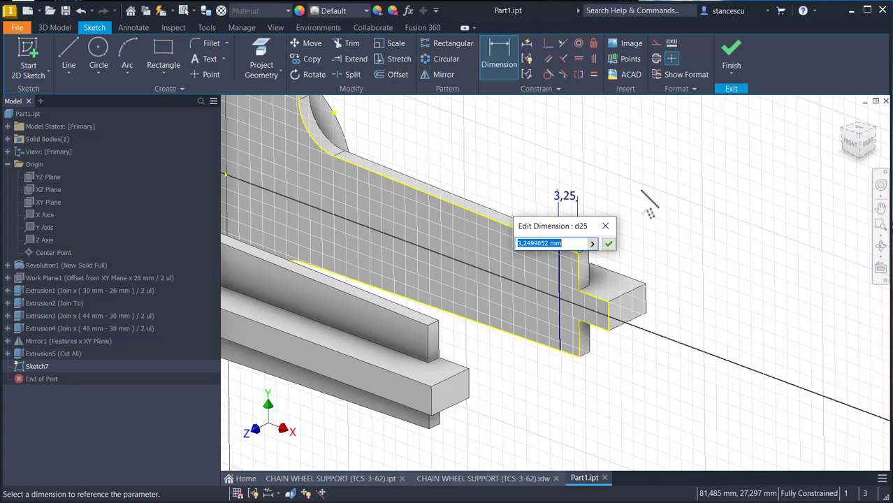
pyautogui.click(610, 243)
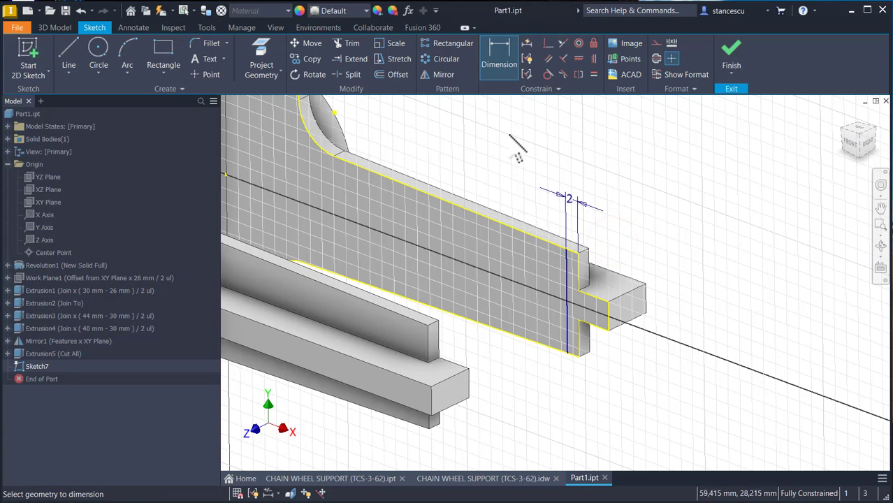
pyautogui.press('Escape')
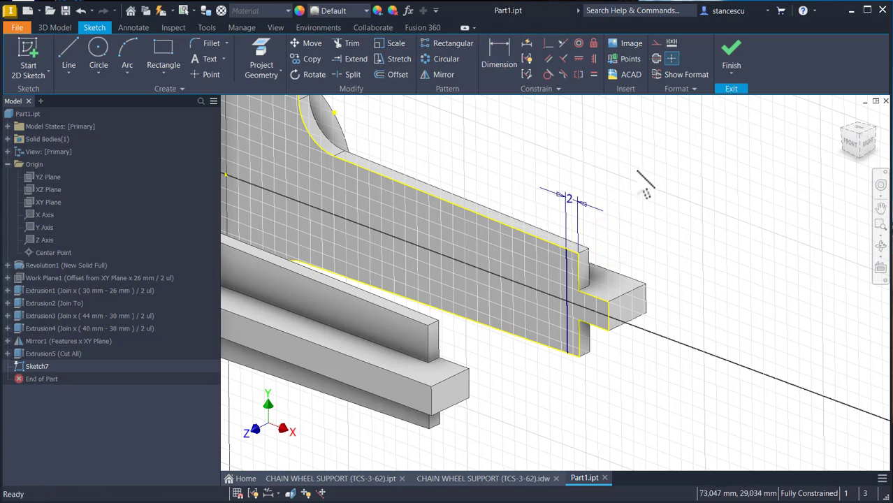
# Measure the plate's thickness between the two vertical edges at the right arm's upper end.
pyautogui.press('m')
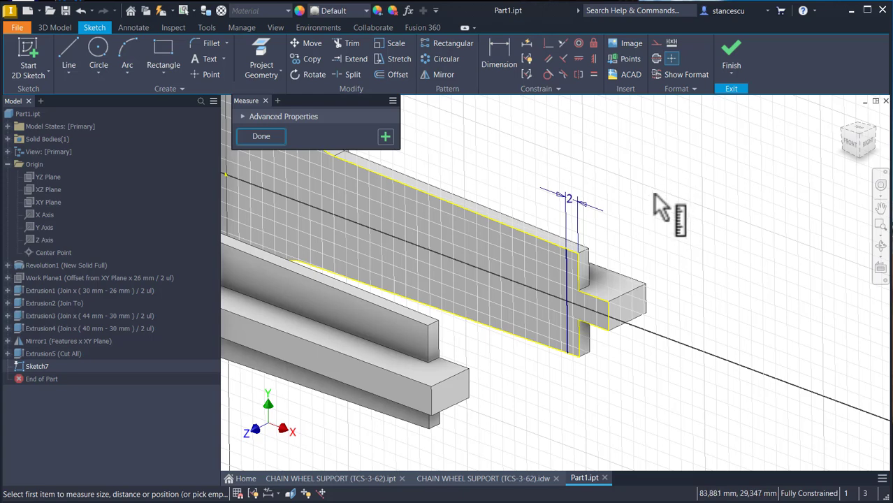
pyautogui.click(587, 271)
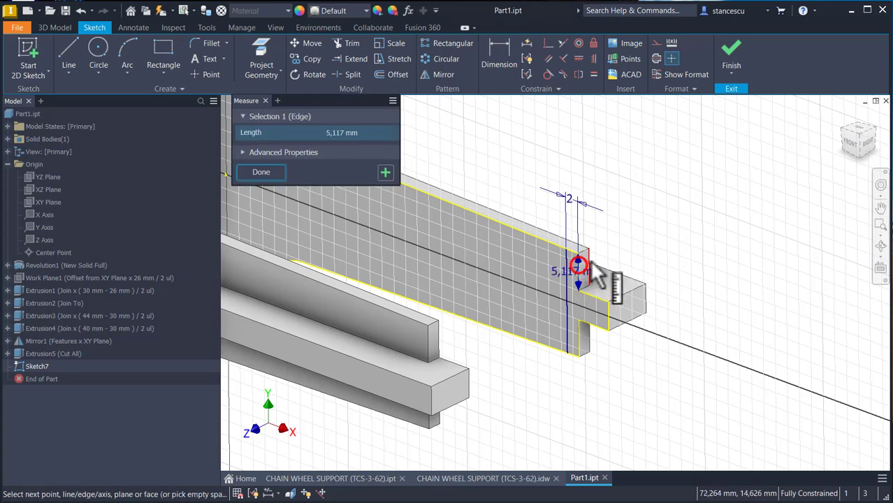
pyautogui.click(591, 262)
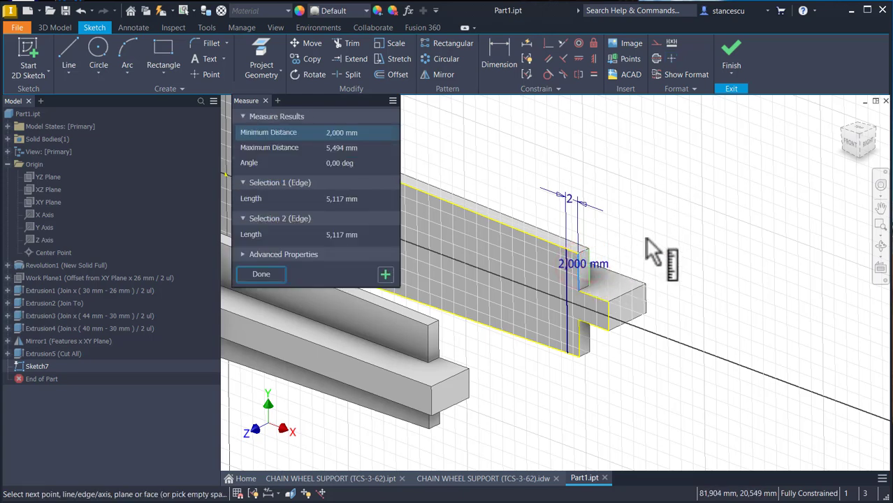
pyautogui.press('Escape')
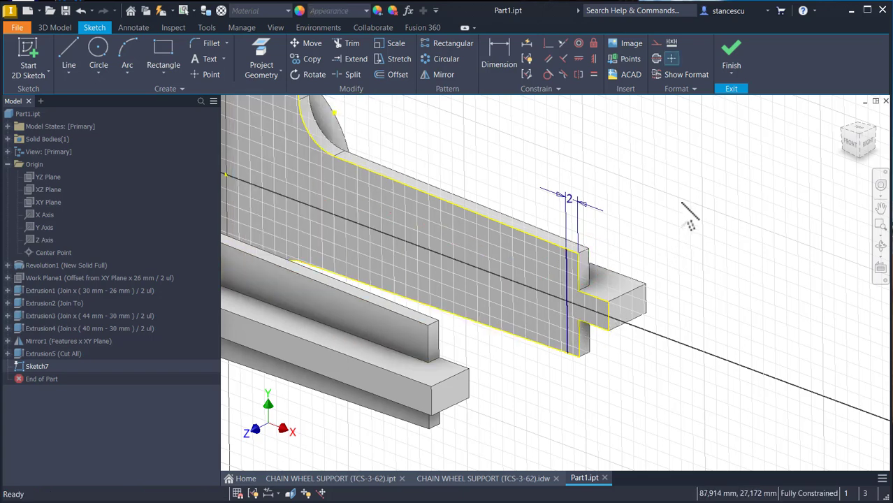
# Finish the sketch and start another on the upper face of the rear arm's right rib.
pyautogui.click(731, 55)
pyautogui.click(617, 293)
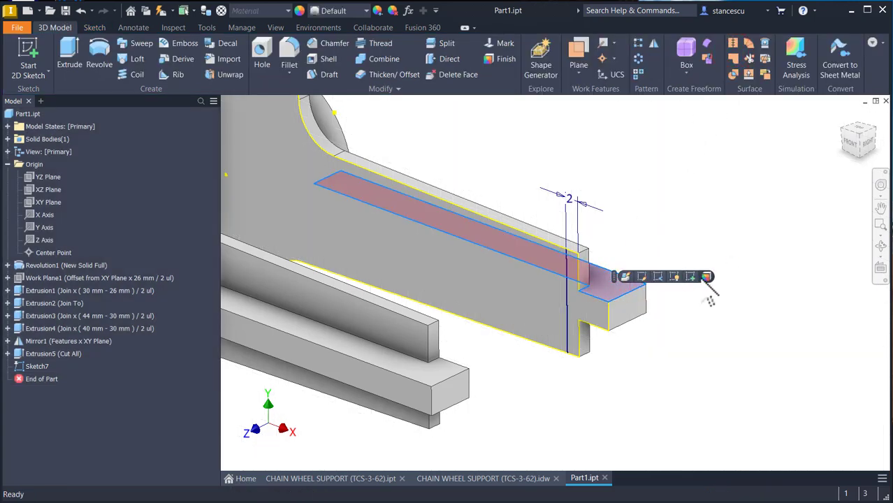
pyautogui.click(690, 278)
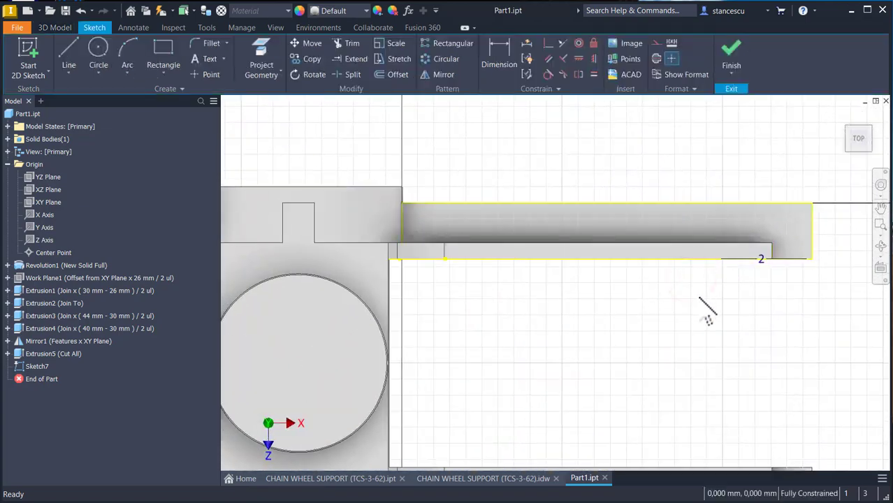
pyautogui.scroll(-4, 703, 305)
pyautogui.moveTo(781, 299); pyautogui.dragTo(595, 315, button='middle')
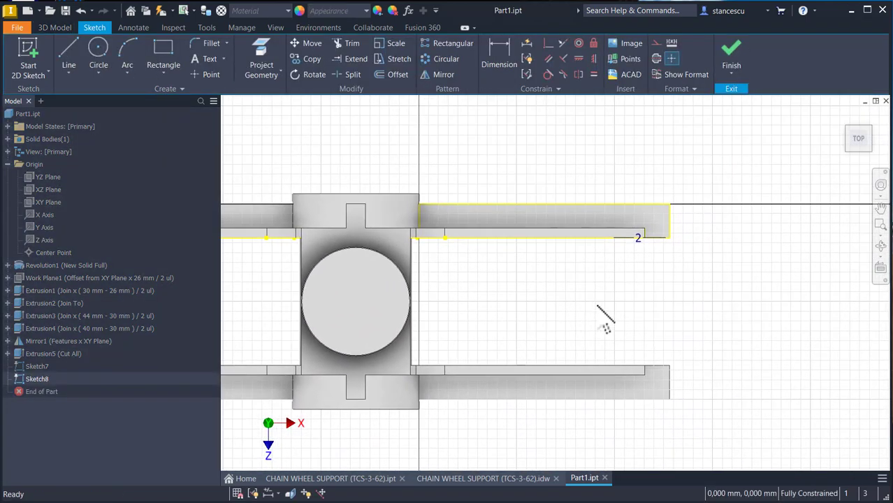
# Draw a vertical line about 8 mm long from the rear rib's inner end corner into the gap between the arms.
pyautogui.click(69, 53)
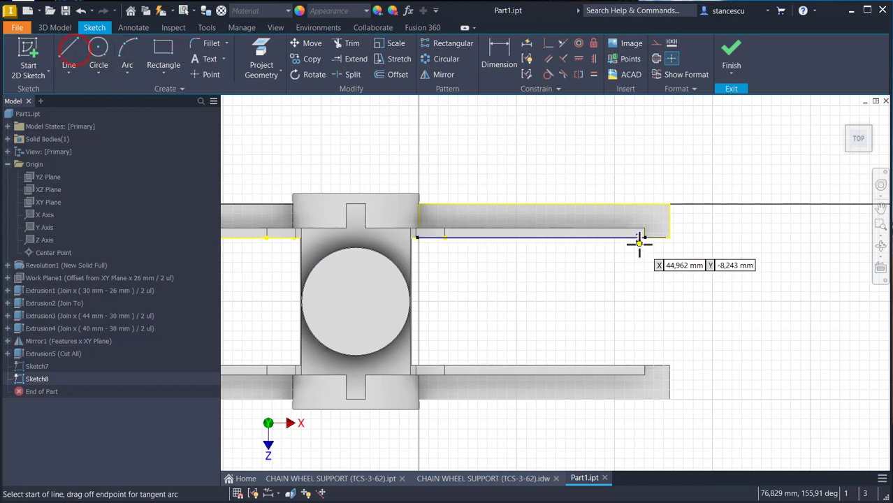
pyautogui.scroll(3, 639, 242)
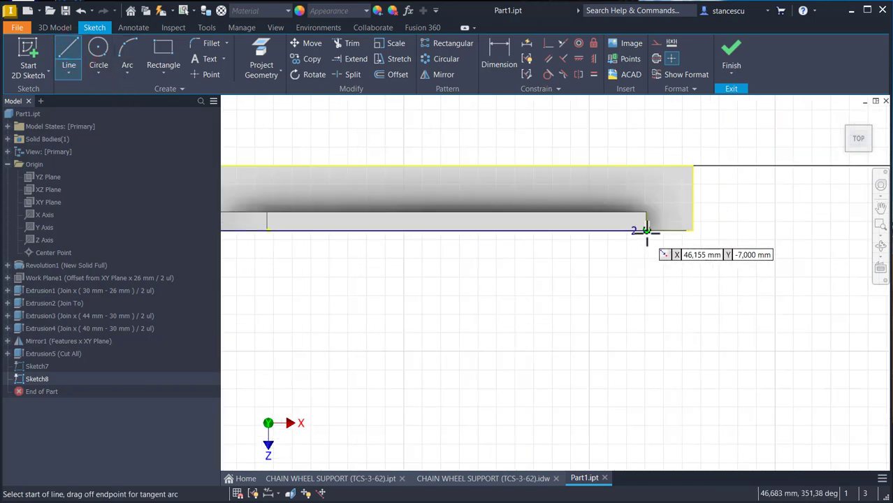
pyautogui.click(646, 230)
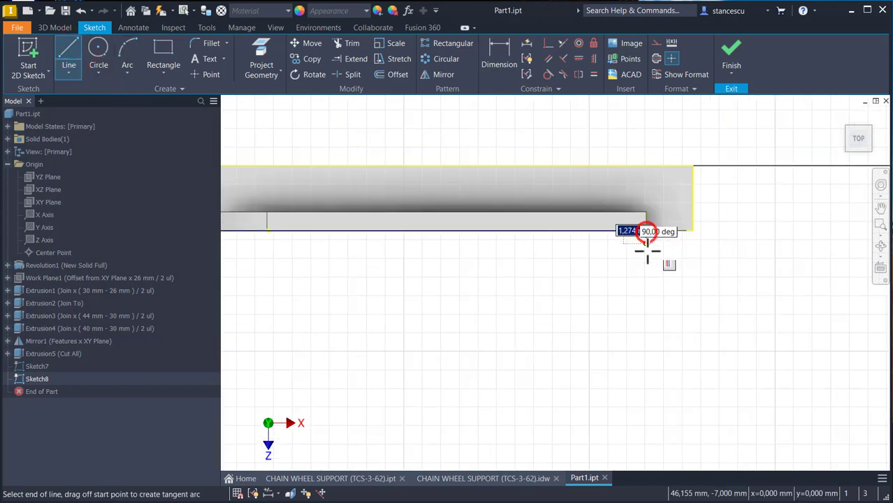
pyautogui.click(646, 303)
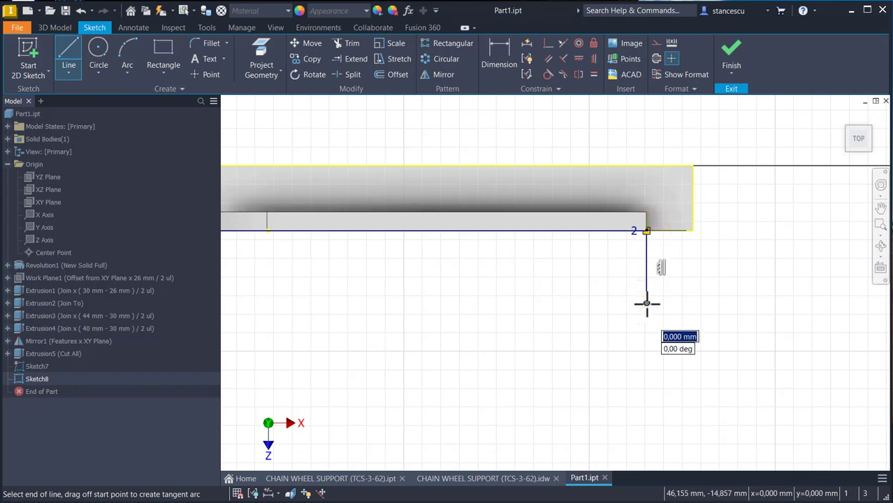
# Continue the line with three tangent arcs, a small one, a large outward bulge and a small return arc near the front arm.
pyautogui.moveTo(646, 303); pyautogui.dragTo(657, 327)
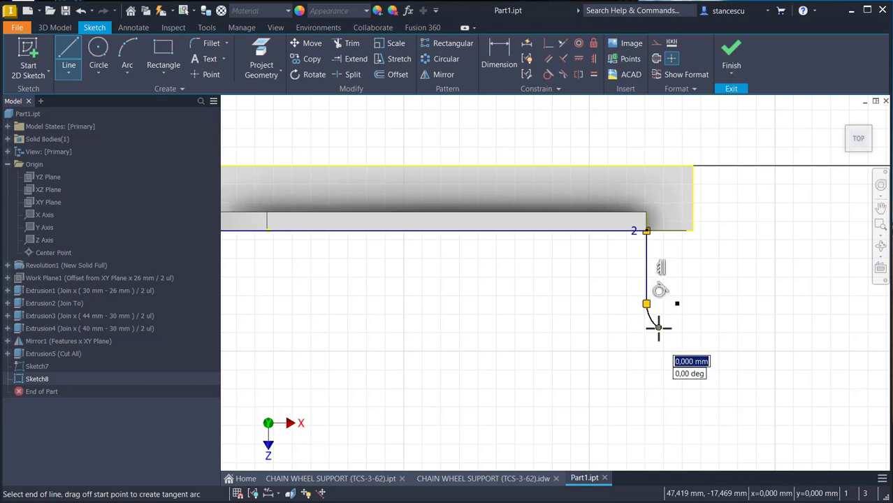
pyautogui.moveTo(658, 327)
pyautogui.mouseDown()
pyautogui.moveTo(678, 368)
pyautogui.moveTo(677, 423)
pyautogui.moveTo(660, 442)
pyautogui.mouseUp()
pyautogui.moveTo(660, 442); pyautogui.dragTo(673, 297, button='middle')
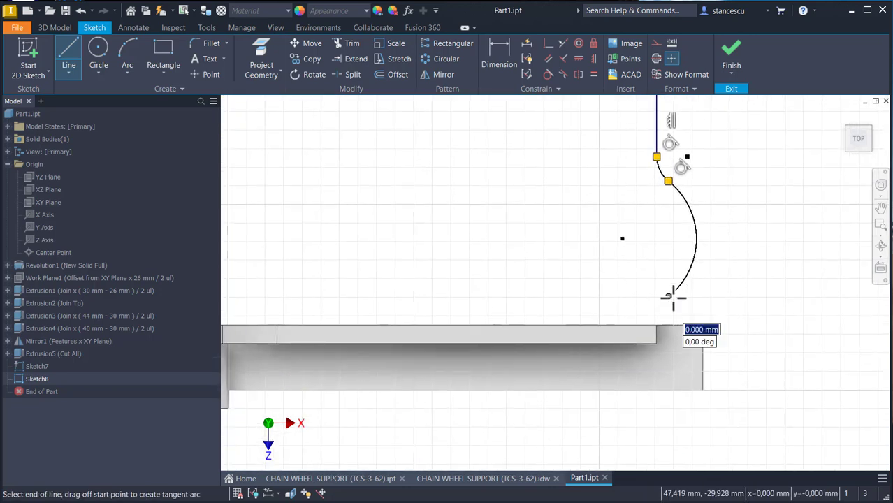
pyautogui.moveTo(669, 296); pyautogui.dragTo(652, 315)
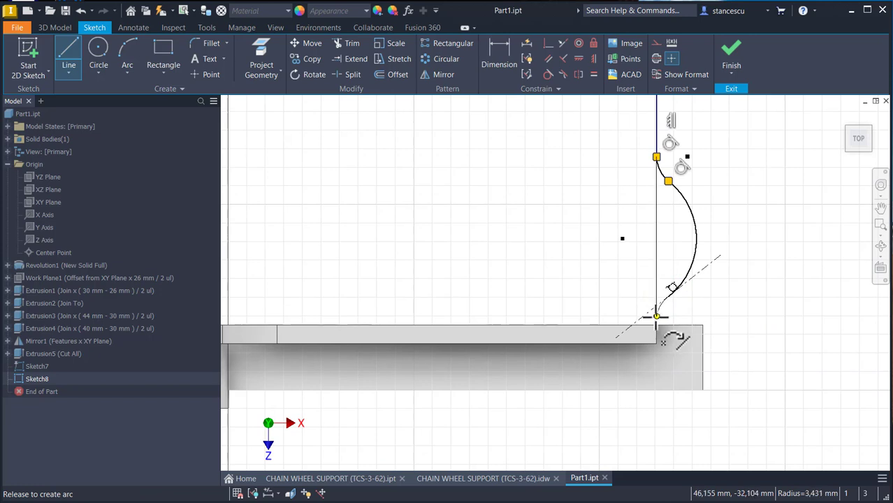
pyautogui.moveTo(655, 317); pyautogui.dragTo(655, 314)
# Close the profile with a vertical line about 1 mm long running slightly past the front rib's inner edge.
pyautogui.scroll(4, 656, 319)
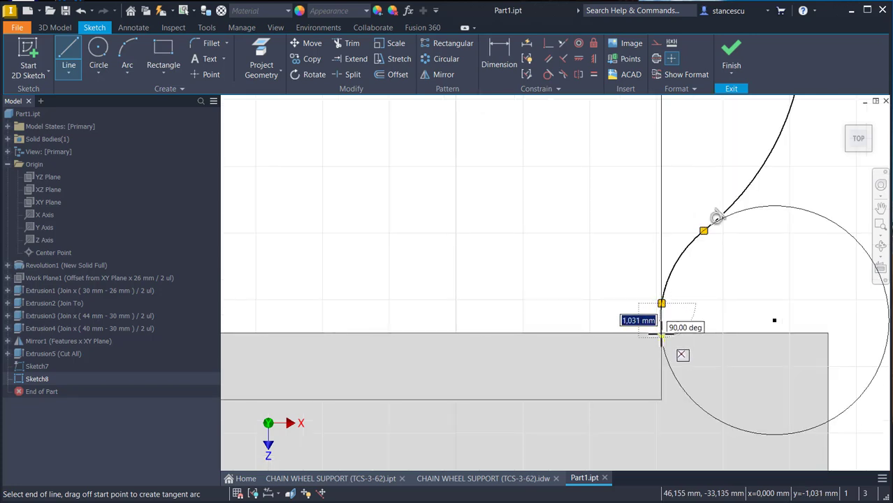
pyautogui.click(661, 326)
pyautogui.scroll(-3, 661, 326)
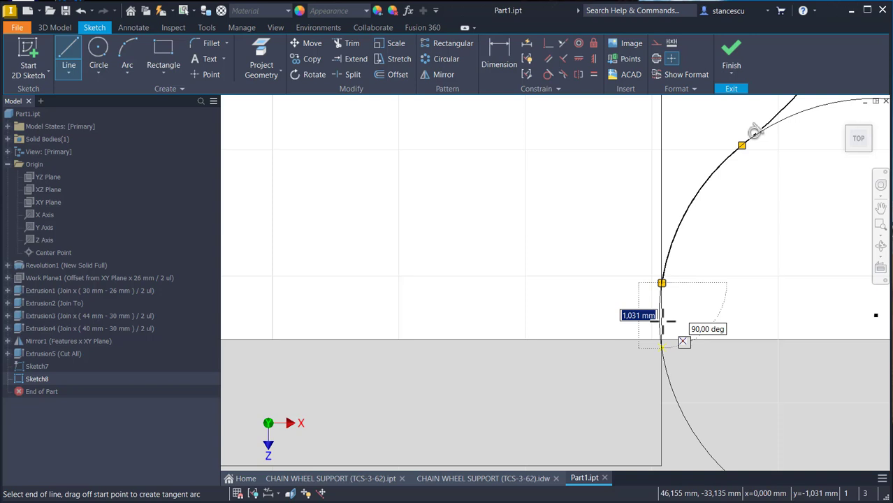
pyautogui.click(661, 320)
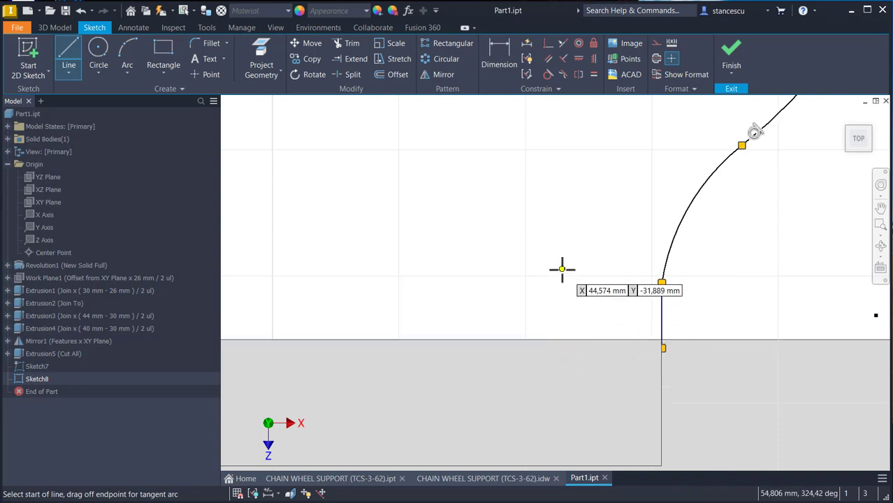
pyautogui.press('Escape')
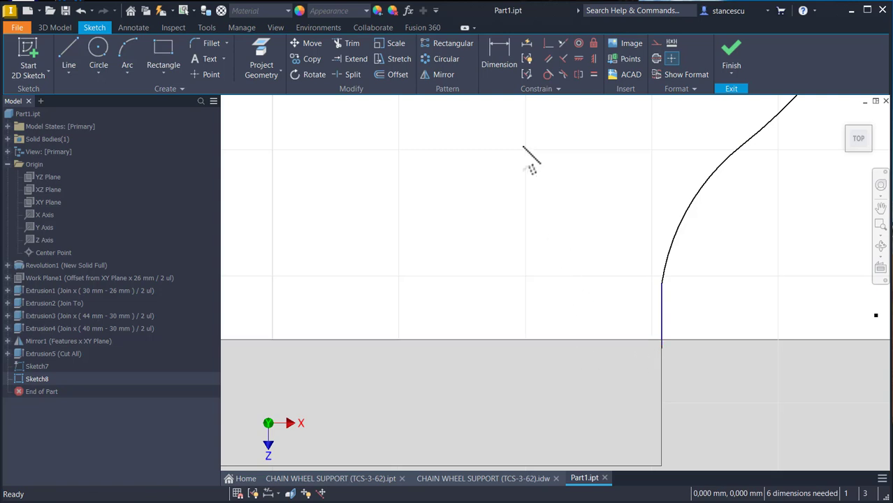
# Project the front rib's end edge and its inner edge into the sketch.
pyautogui.click(261, 63)
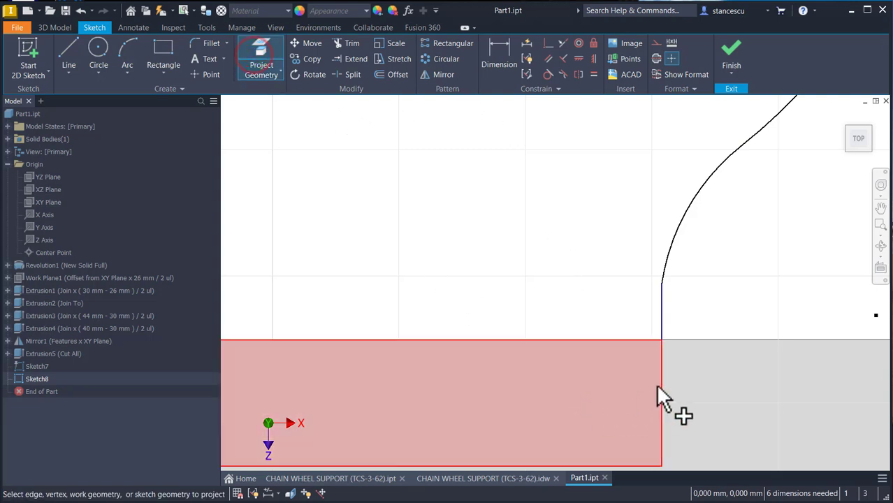
pyautogui.click(660, 384)
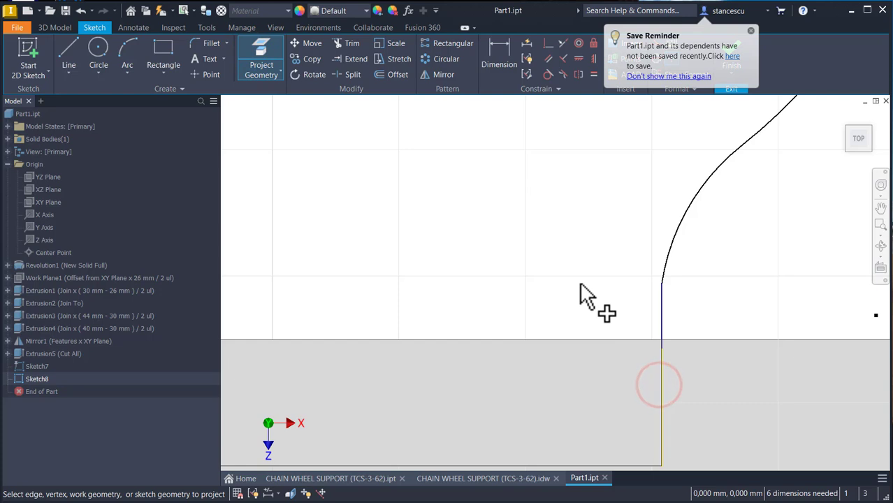
pyautogui.press('Escape')
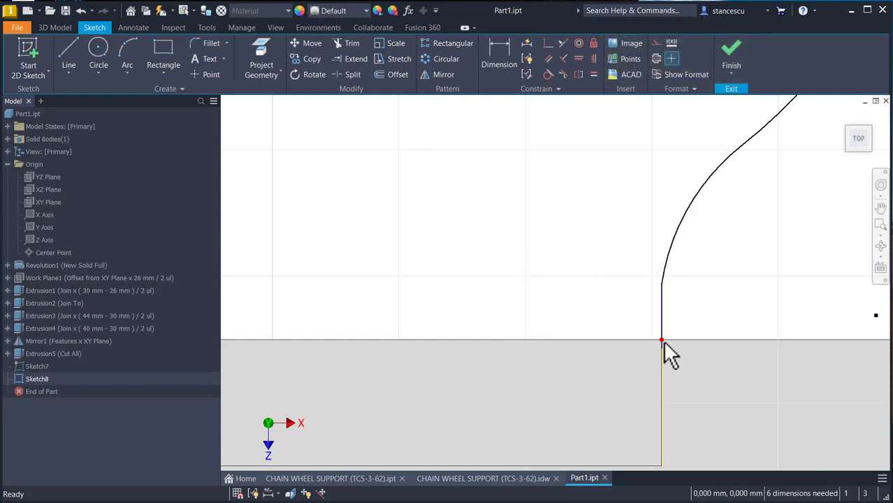
pyautogui.click(639, 310)
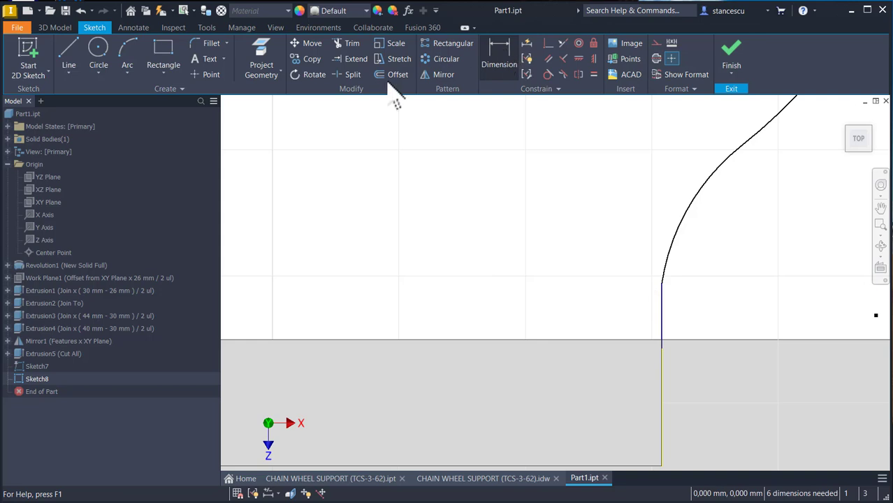
pyautogui.click(259, 55)
pyautogui.click(609, 339)
pyautogui.click(600, 296)
pyautogui.press('Escape')
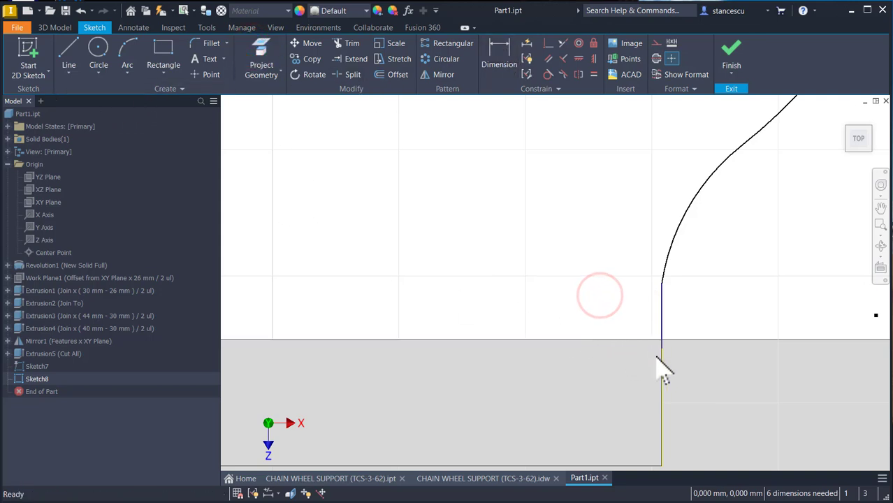
# Trim the part of the short vertical line that overruns the front rib's inner edge.
pyautogui.click(350, 43)
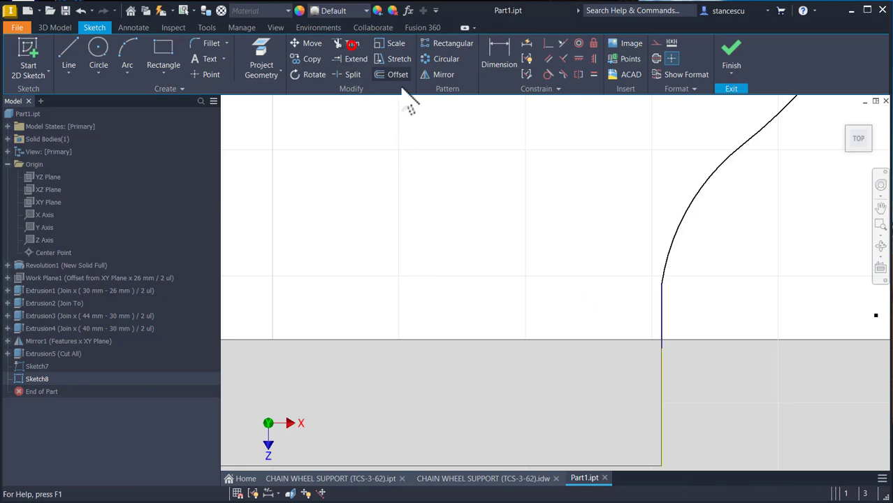
pyautogui.click(663, 346)
pyautogui.middleClick(547, 287)
pyautogui.middleClick(547, 287)
pyautogui.moveTo(643, 305); pyautogui.dragTo(536, 305, button='middle')
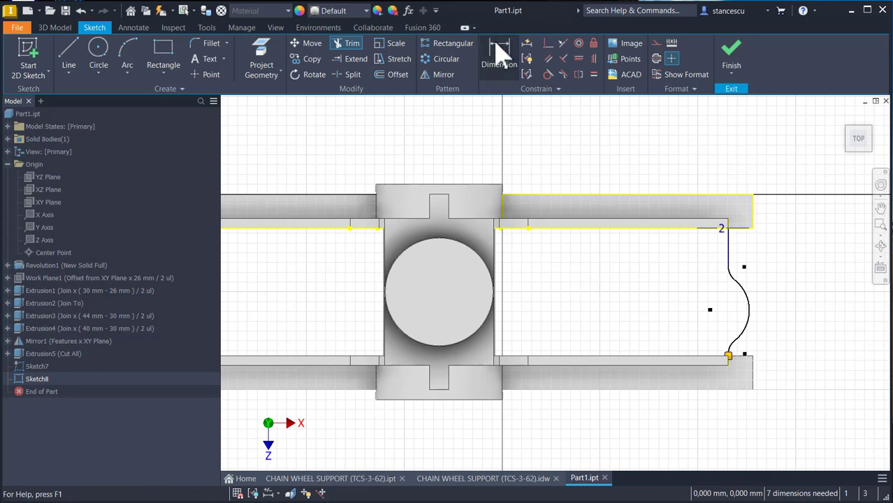
pyautogui.press('Escape')
# Slice the model at the sketch plane and align the large arc's center horizontally with the projected origin point.
pyautogui.press('F7')
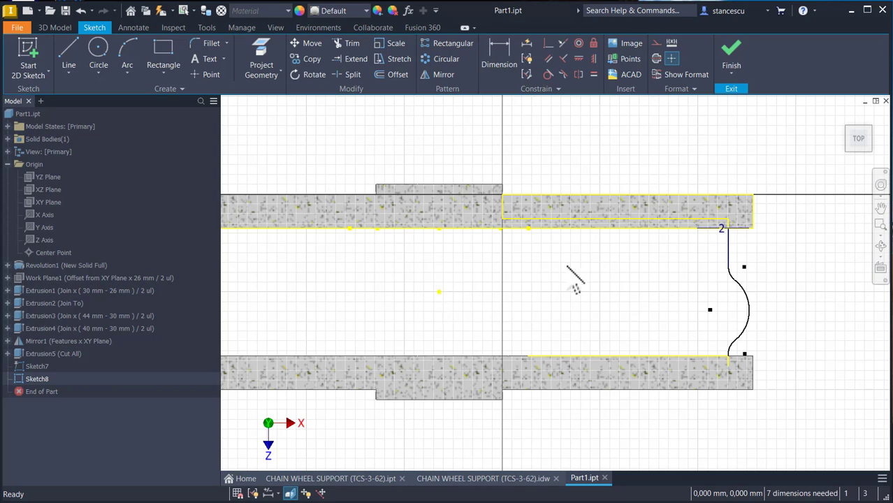
pyautogui.click(578, 59)
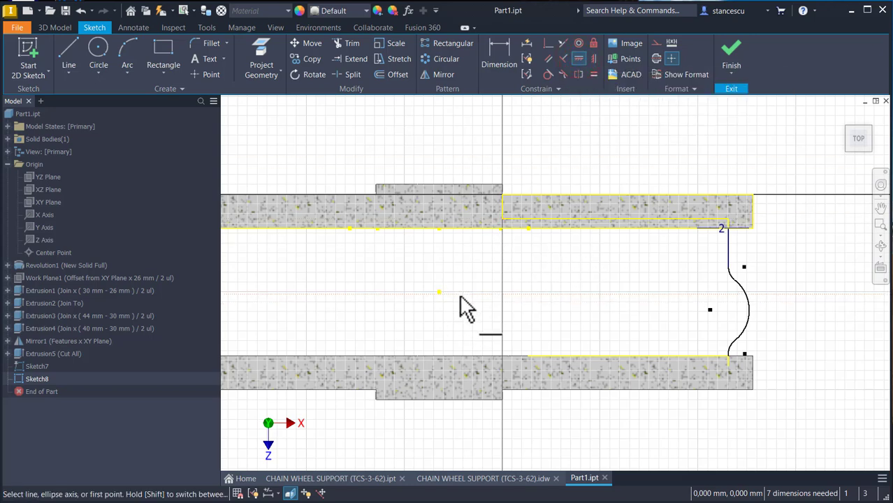
pyautogui.click(439, 293)
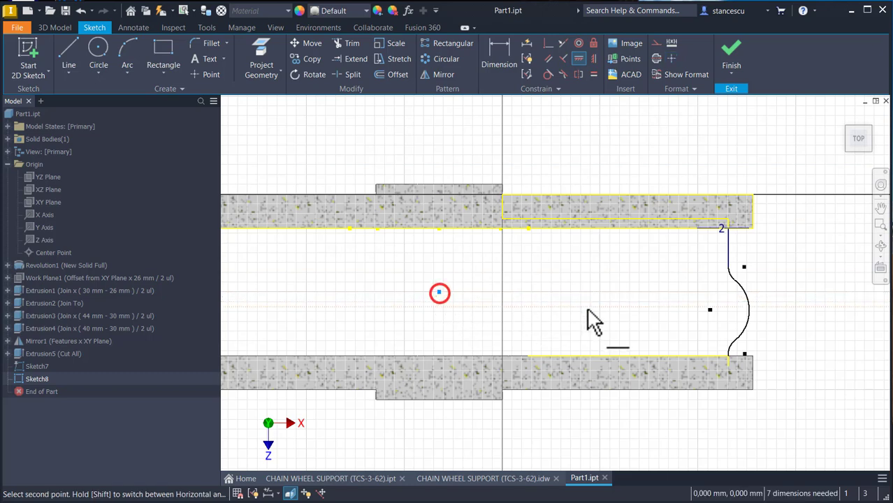
pyautogui.click(710, 309)
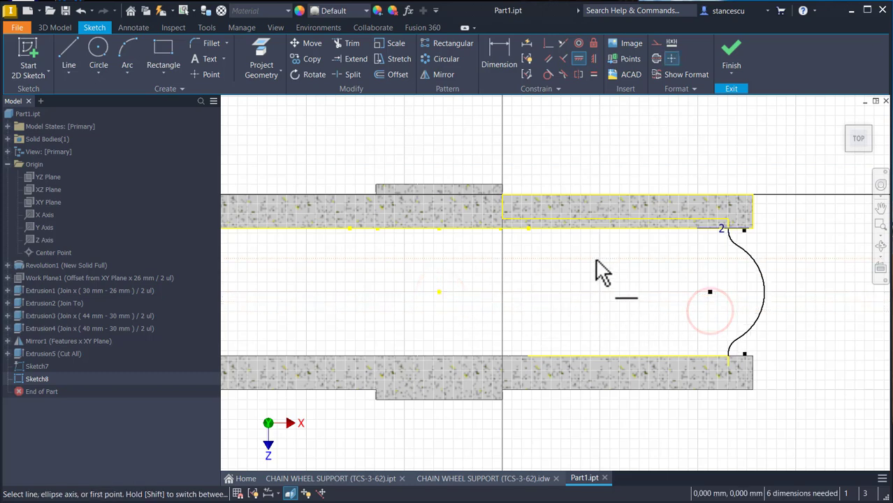
# Dimension the large middle arc with a radius of 12 mm.
pyautogui.click(498, 52)
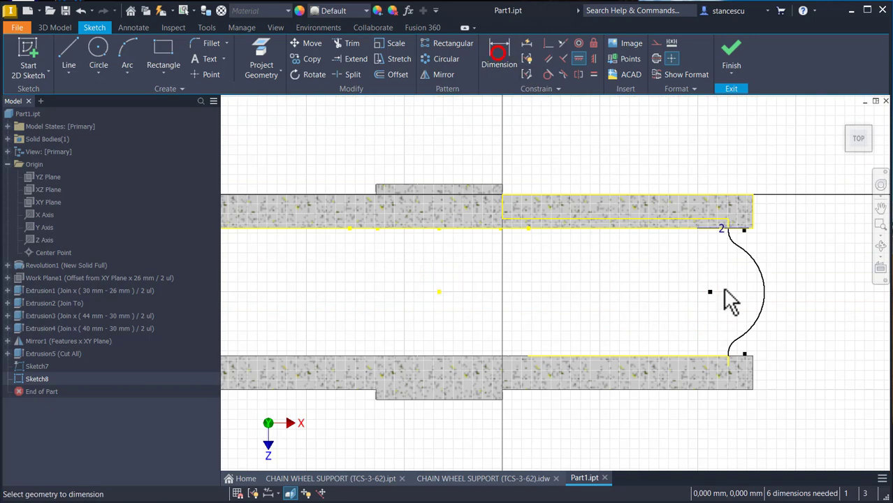
pyautogui.click(760, 277)
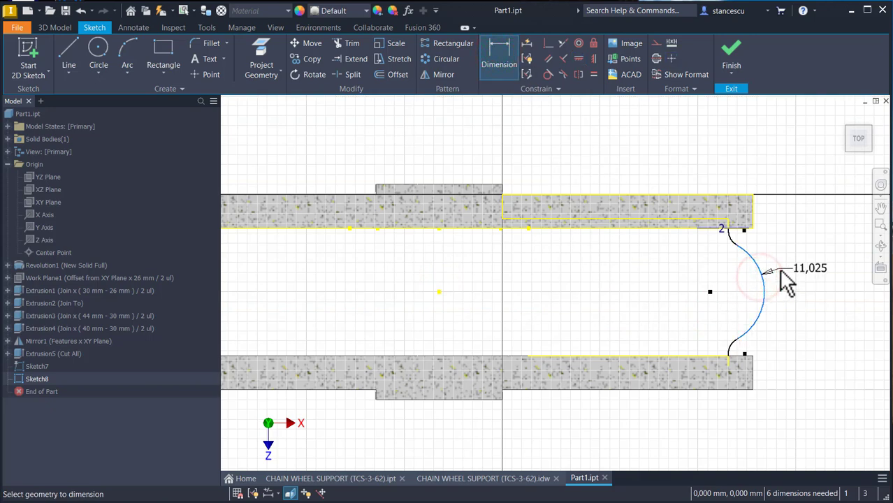
pyautogui.click(780, 270)
pyautogui.write('1')
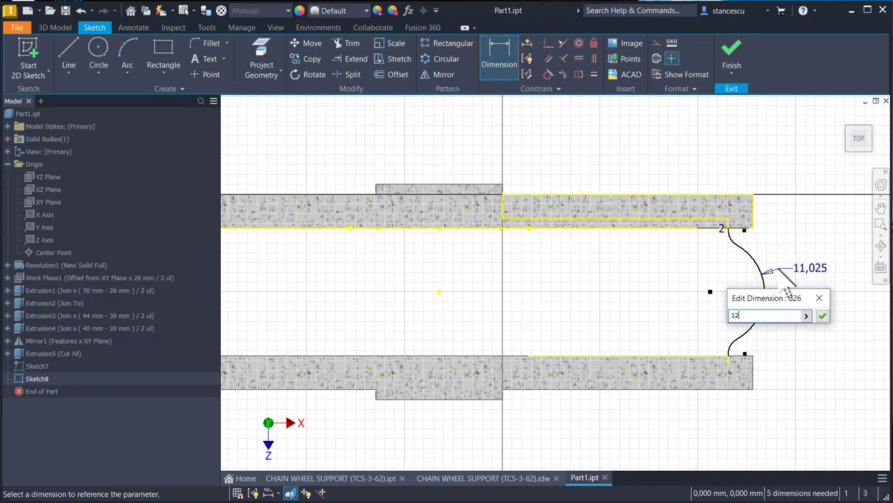
pyautogui.write('2')
pyautogui.press('Return')
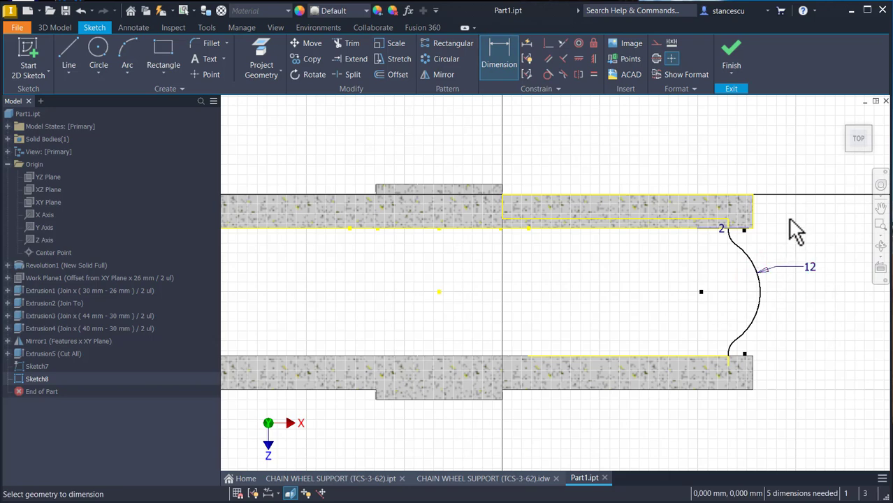
# Dimension the large arc's outermost point 3 mm from the rear rib's end edge, entered as (134-128)/2.
pyautogui.scroll(3, 733, 241)
pyautogui.scroll(3, 732, 236)
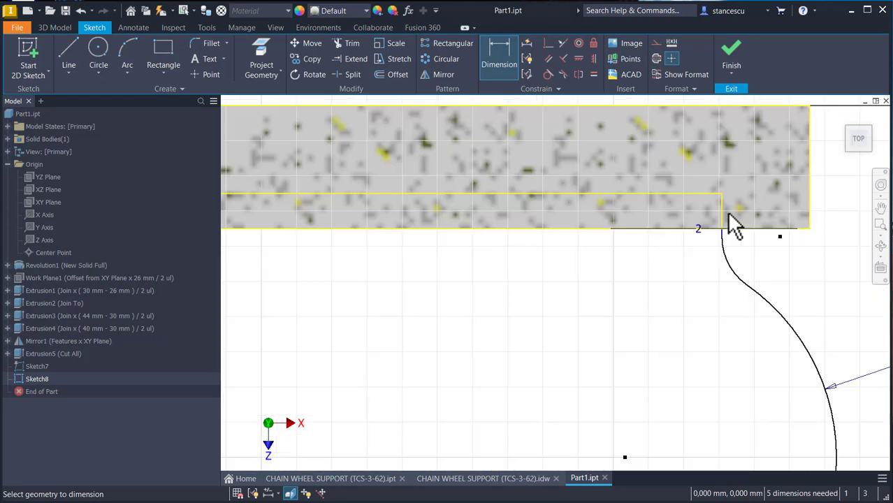
pyautogui.click(721, 201)
pyautogui.scroll(-2, 775, 265)
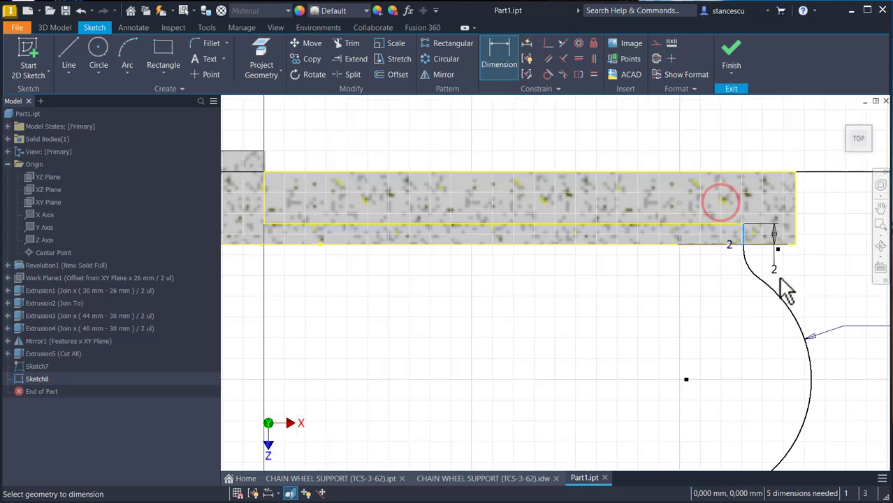
pyautogui.click(811, 379)
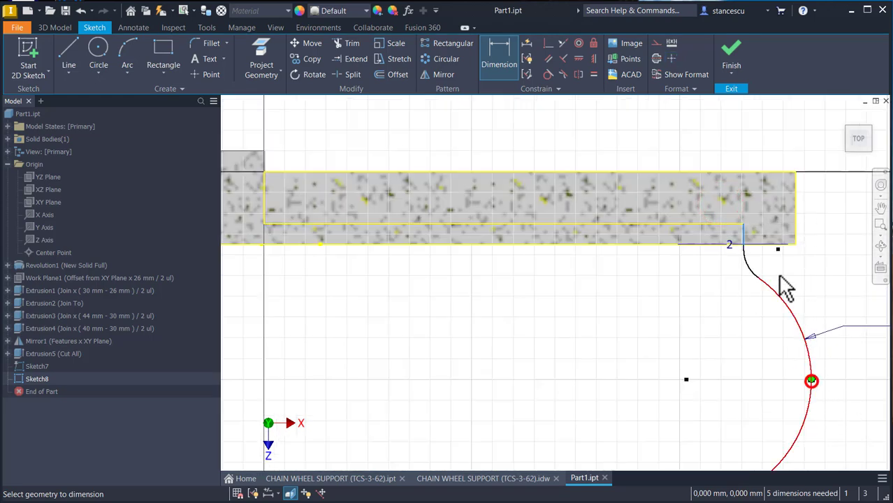
pyautogui.click(766, 134)
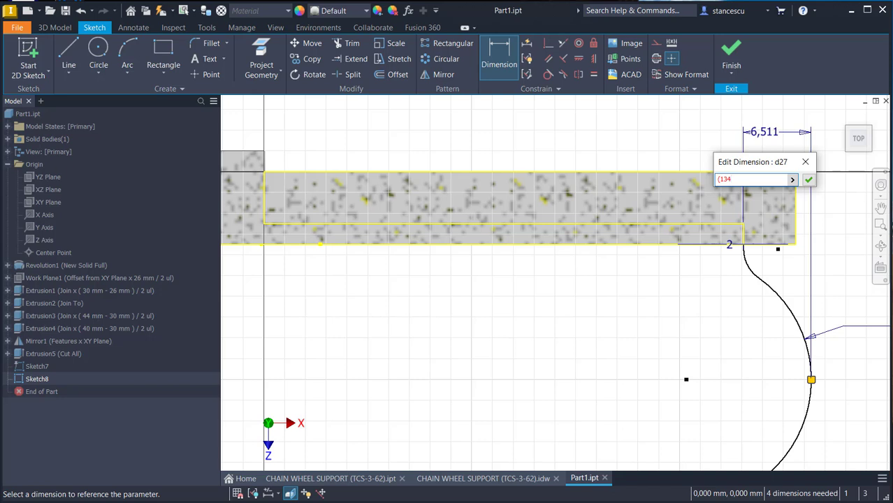
pyautogui.write('0')
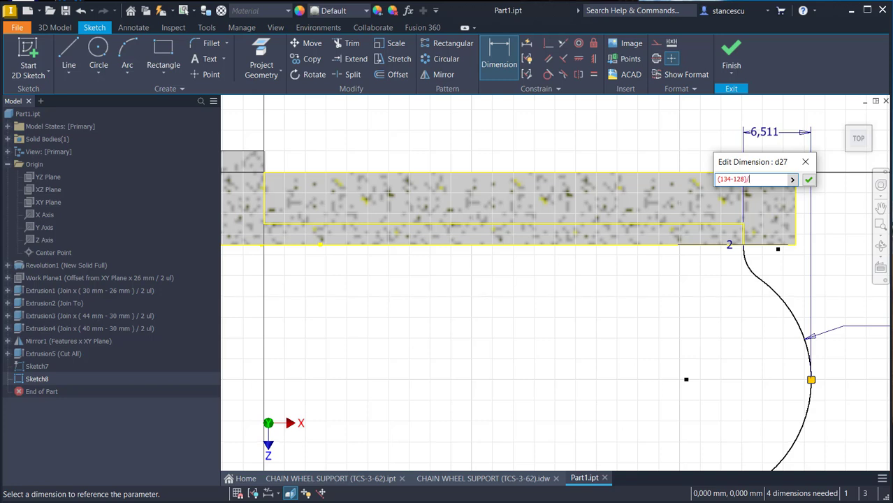
pyautogui.press('Return')
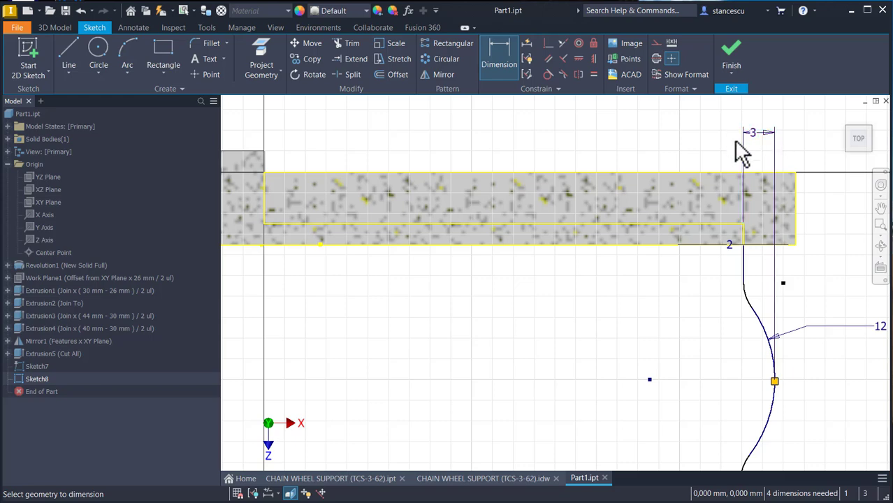
# Make the small arc near the front arm tangent to the short line that meets the front rib.
pyautogui.moveTo(708, 329)
pyautogui.mouseDown(button='middle')
pyautogui.moveTo(757, 245)
pyautogui.moveTo(706, 262)
pyautogui.mouseUp(button='middle')
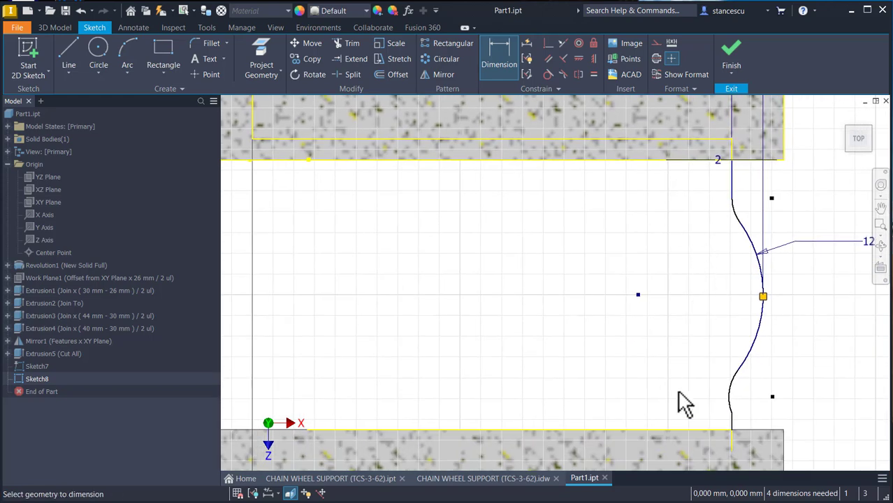
pyautogui.click(547, 73)
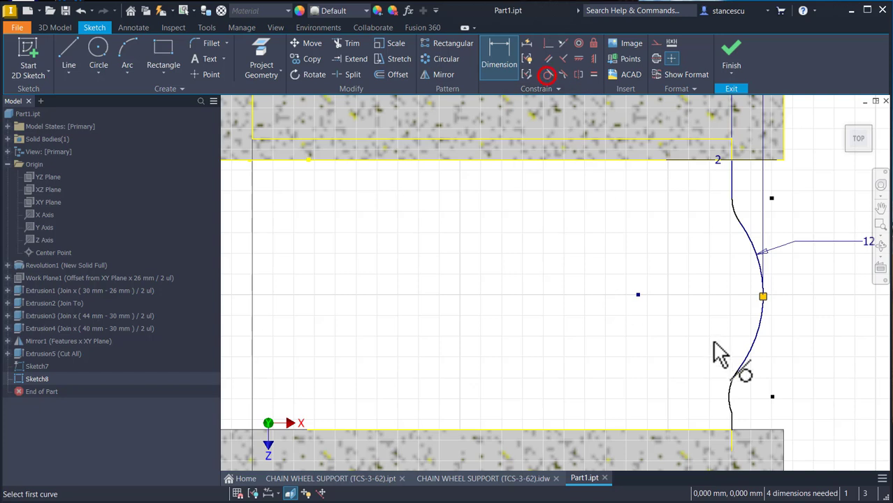
pyautogui.click(729, 419)
pyautogui.click(732, 421)
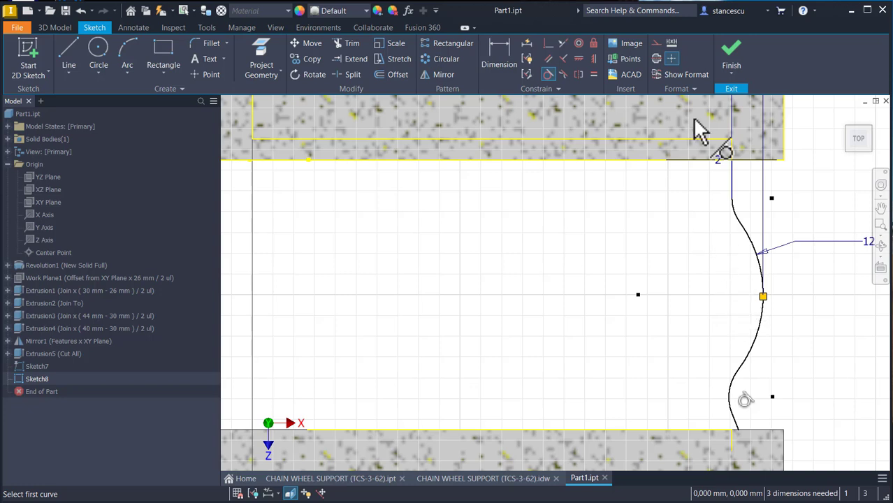
# Undo the last tangent constraint and make the two small arcs equal in radius.
pyautogui.hotkey('ctrl', 'z')
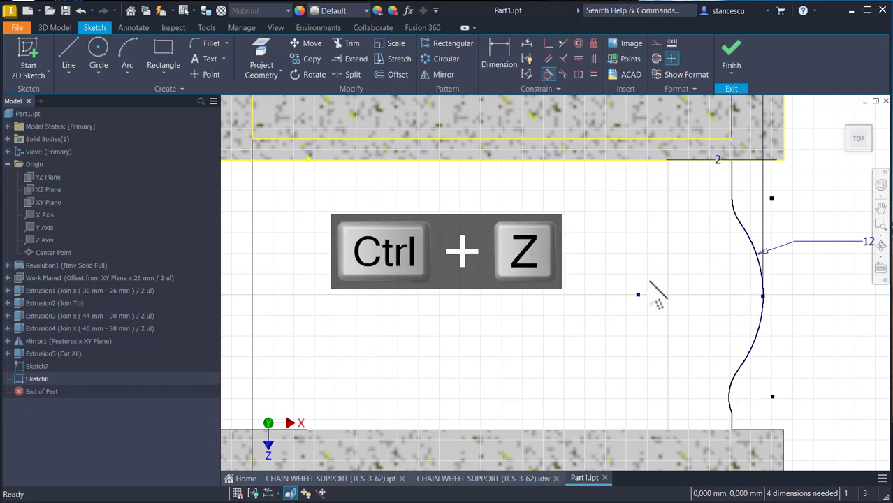
pyautogui.click(594, 75)
pyautogui.click(730, 397)
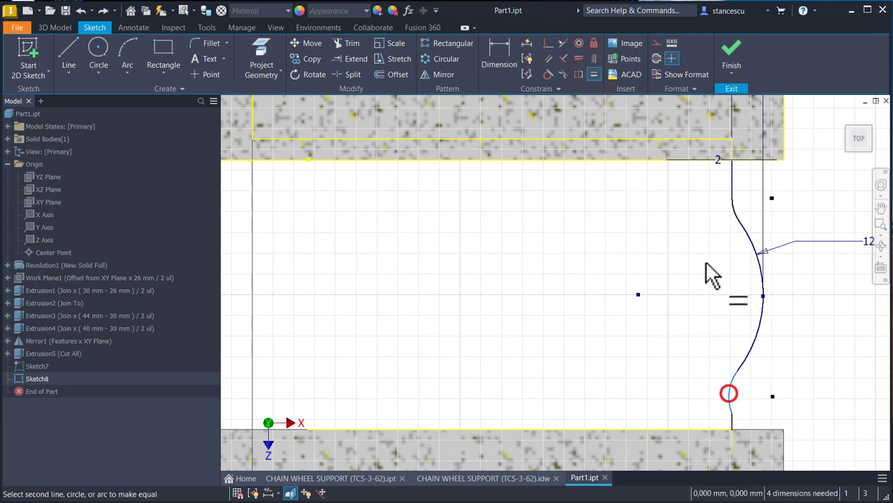
pyautogui.click(731, 214)
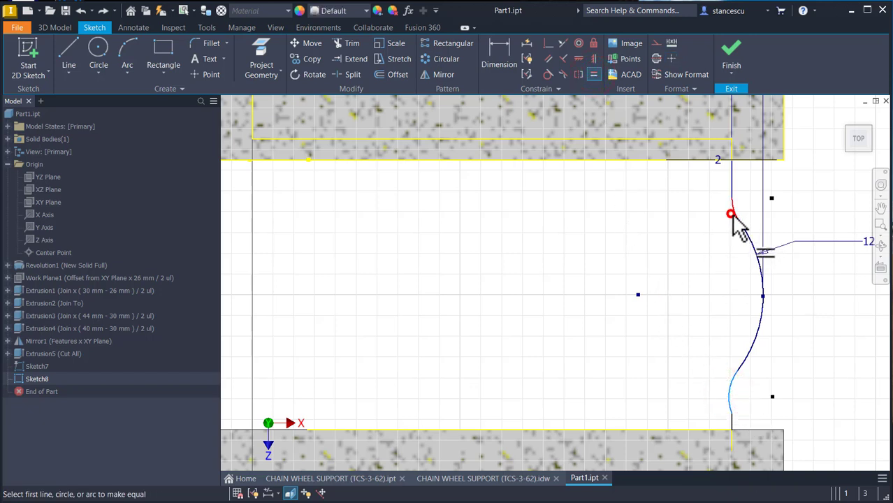
# Make the front small arc tangent to the short front line, and make that line collinear with the short line at the rear arm.
pyautogui.click(550, 75)
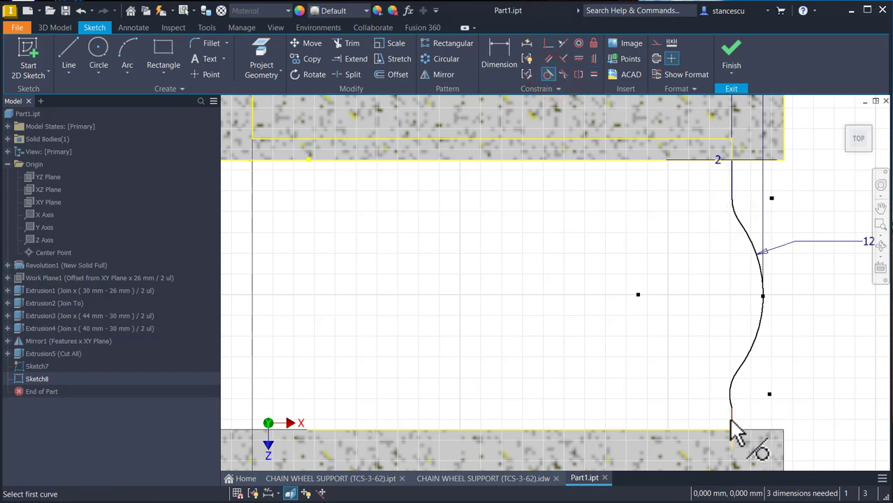
pyautogui.click(733, 428)
pyautogui.click(735, 418)
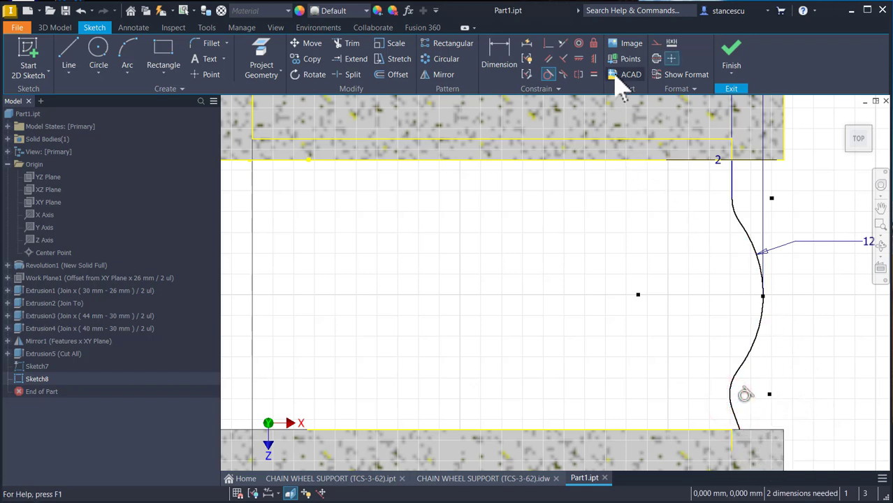
pyautogui.click(563, 44)
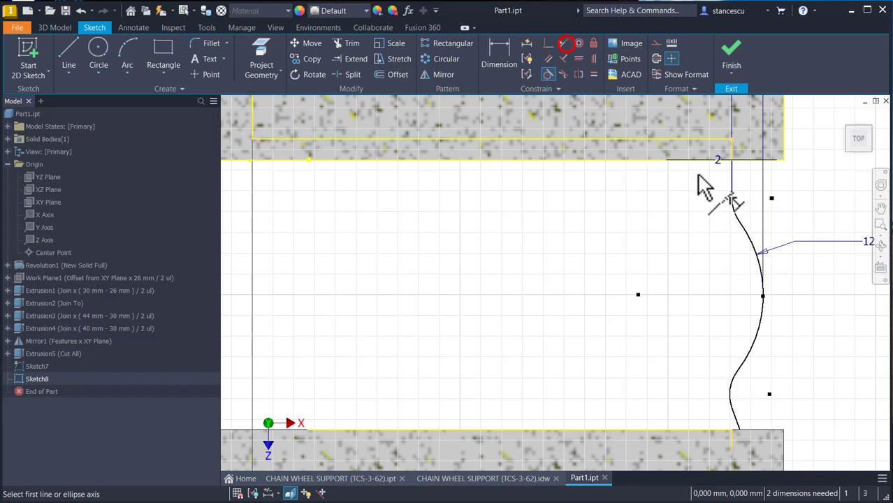
pyautogui.click(731, 176)
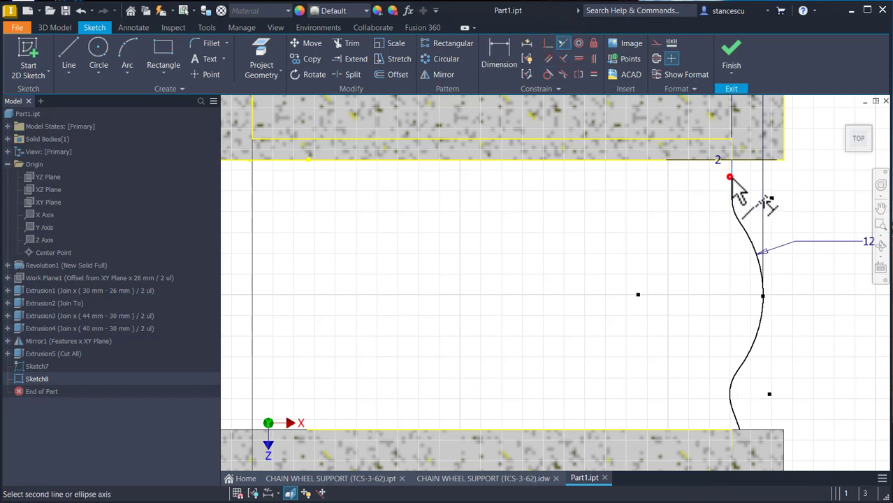
pyautogui.click(737, 425)
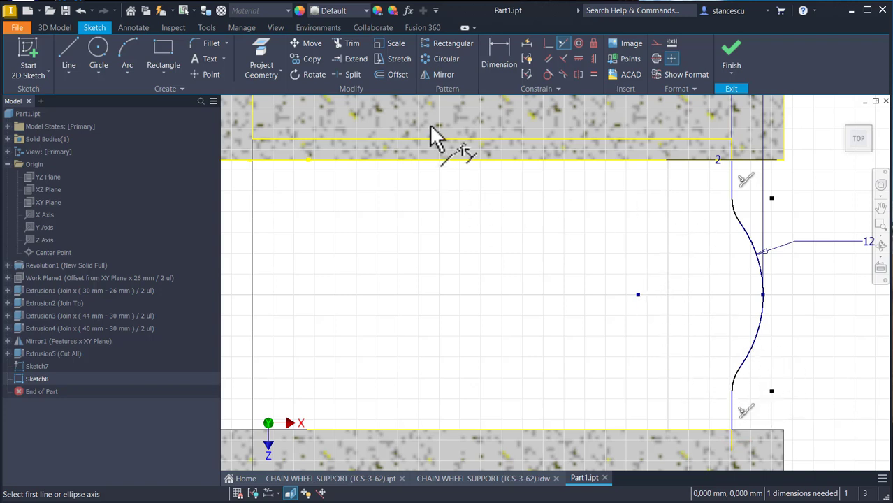
# Dimension the small arc near the front arm with a radius of 6 mm and finish the sketch.
pyautogui.click(495, 57)
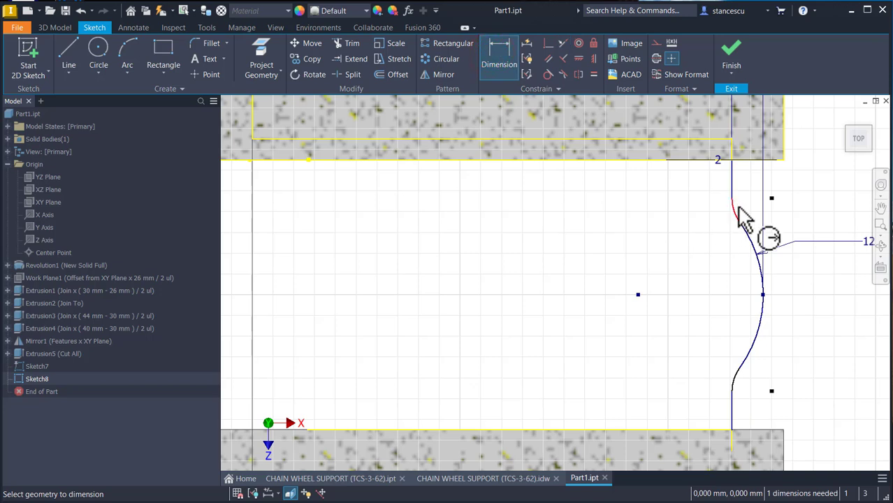
pyautogui.click(738, 378)
pyautogui.click(767, 391)
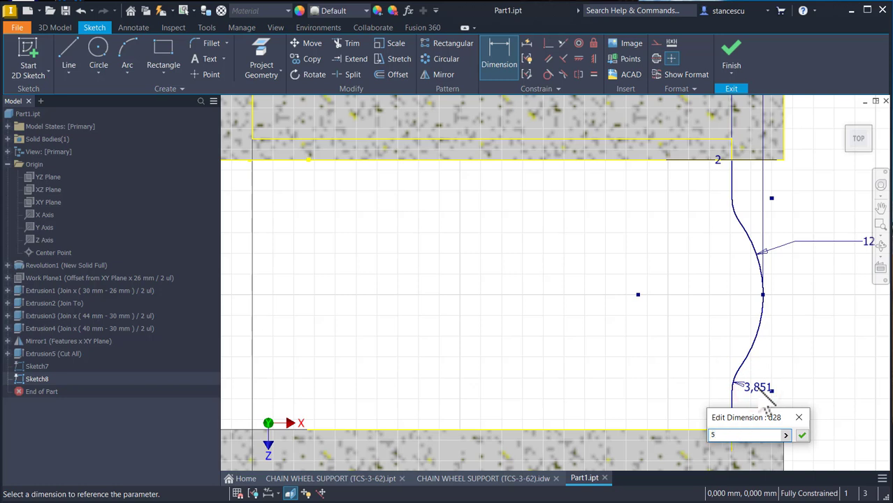
pyautogui.press('Return')
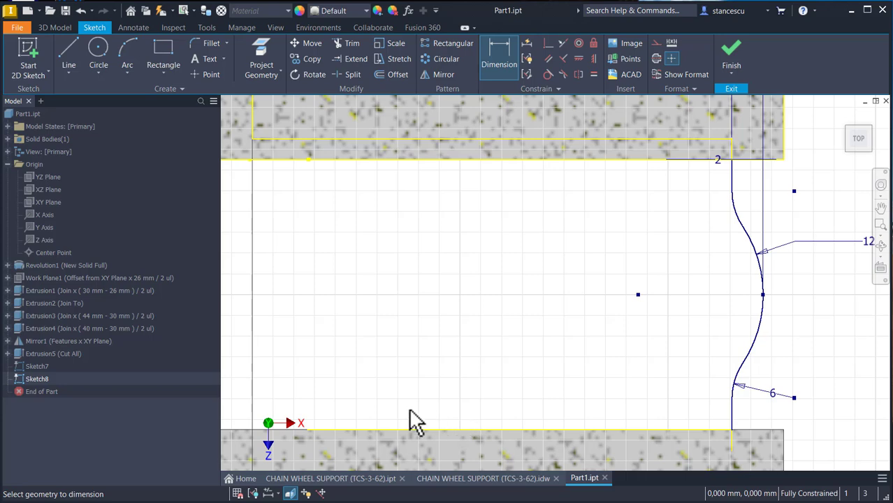
pyautogui.click(734, 60)
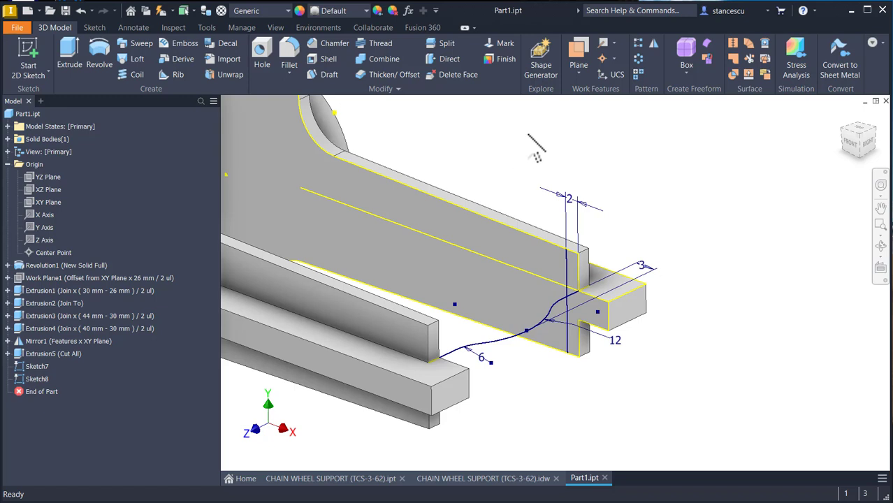
# Sweep the rib cross-section profile at the rear arm's end along the curved sketch path, joined to the solid.
pyautogui.click(142, 43)
pyautogui.click(574, 297)
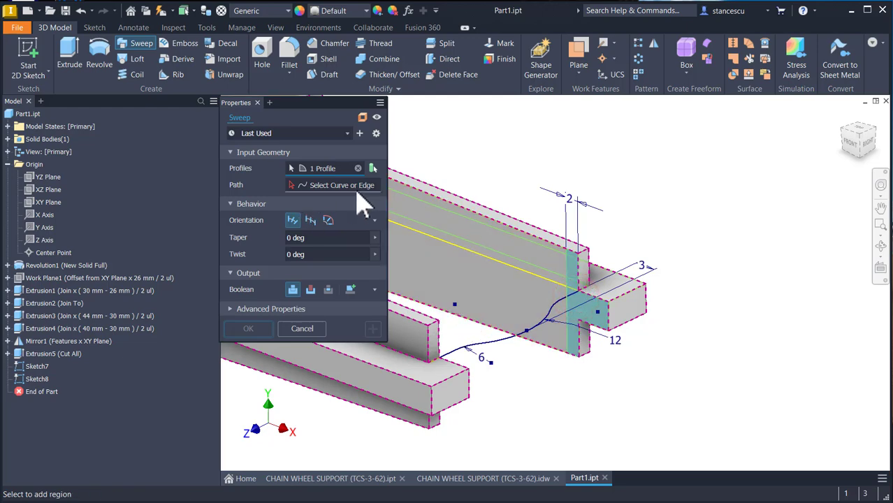
pyautogui.click(350, 185)
pyautogui.click(494, 343)
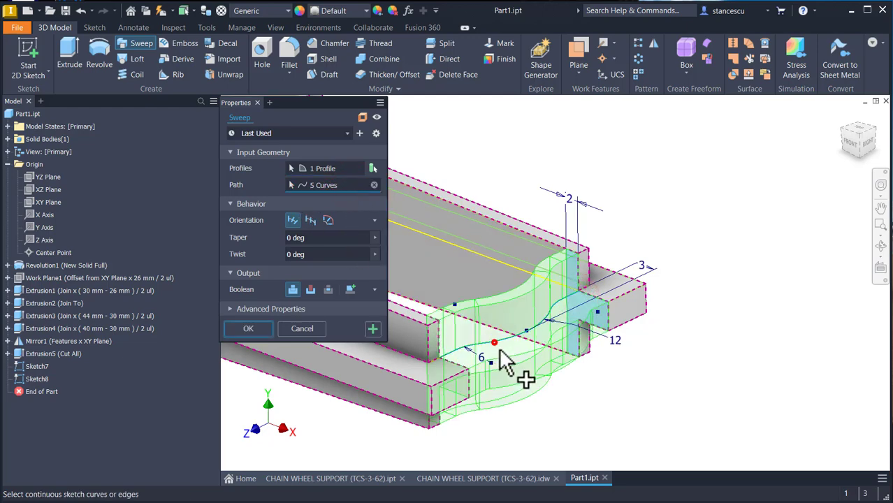
pyautogui.click(246, 330)
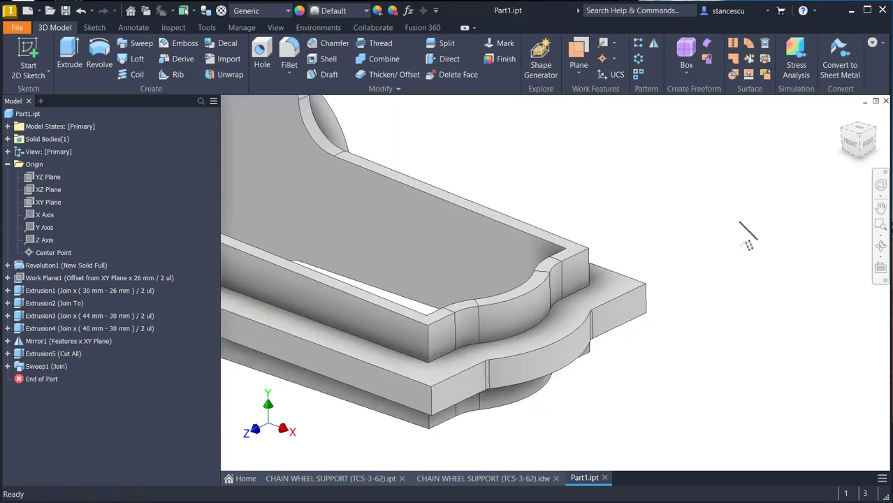
# Mirror the Extrusion5 cut and the Sweep1 connection about the YZ plane.
pyautogui.press('F6')
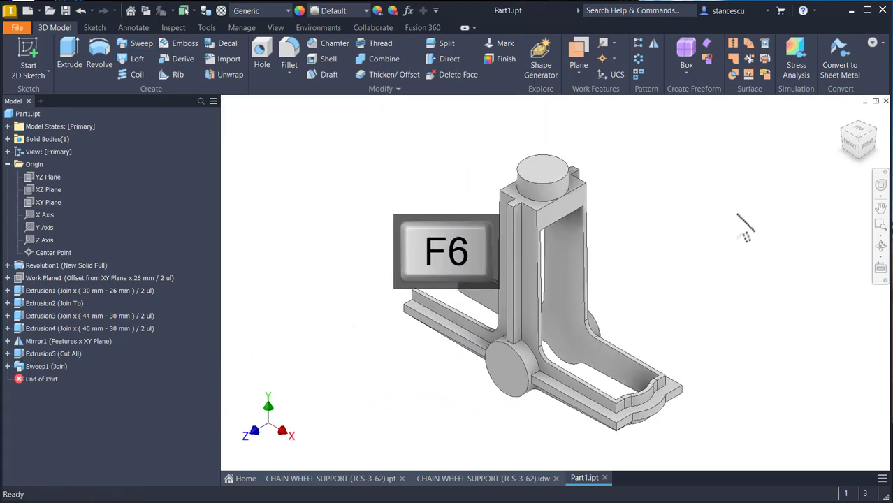
pyautogui.click(653, 43)
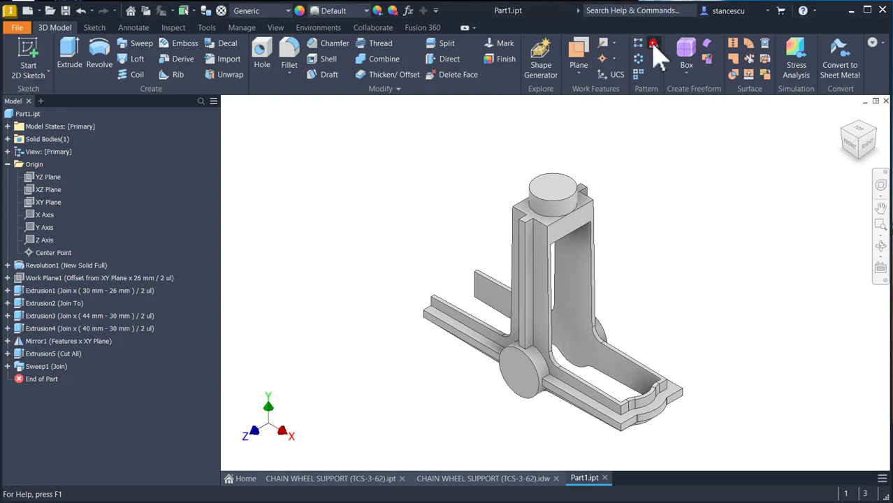
pyautogui.click(38, 366)
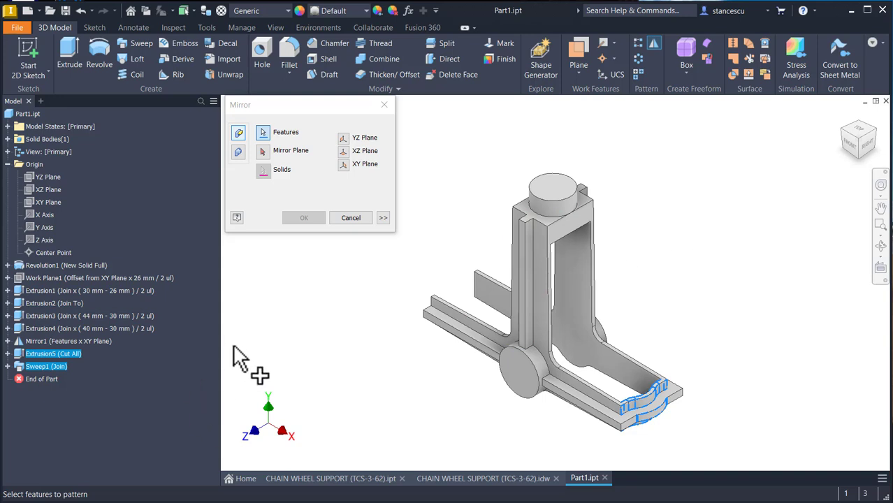
pyautogui.click(263, 151)
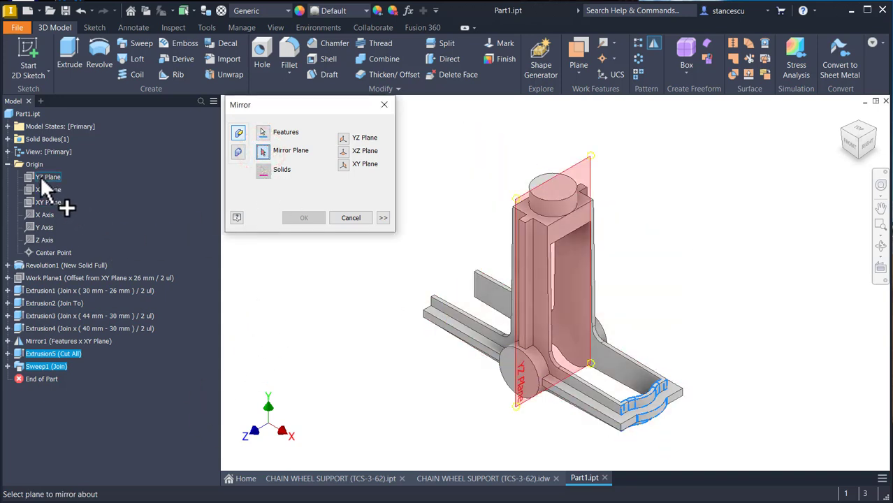
pyautogui.click(42, 177)
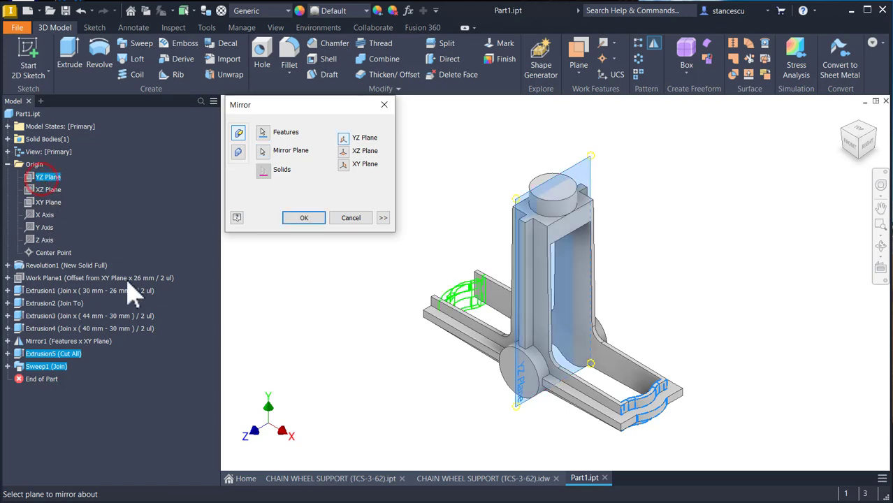
pyautogui.click(315, 216)
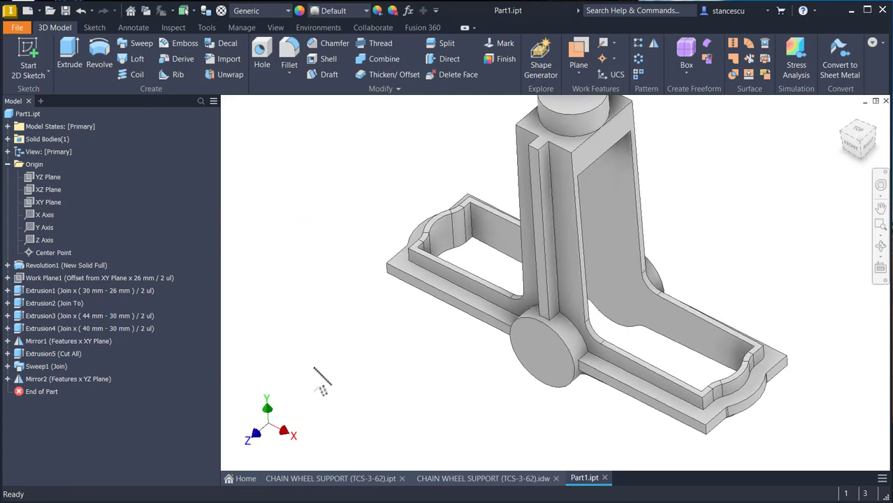
# Check the outer corner radius in the drawing and fillet the two outer corners of the horizontal rib at the +X end with 8 mm.
pyautogui.press('F6')
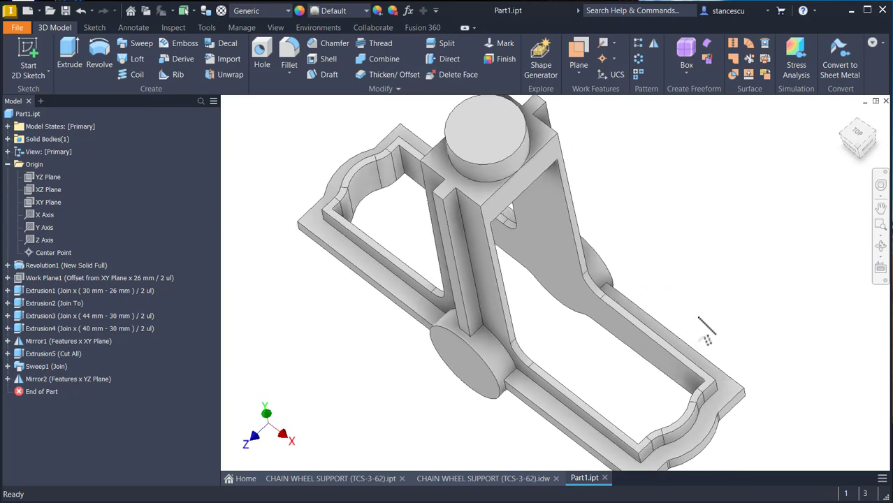
pyautogui.keyDown('shift'); pyautogui.moveTo(705, 319); pyautogui.dragTo(749, 306, button='middle'); pyautogui.keyUp('shift')
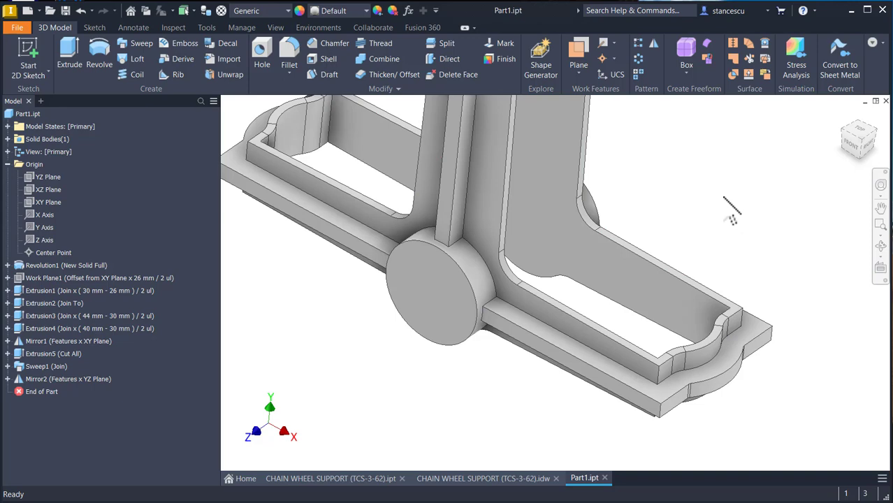
pyautogui.press('F6')
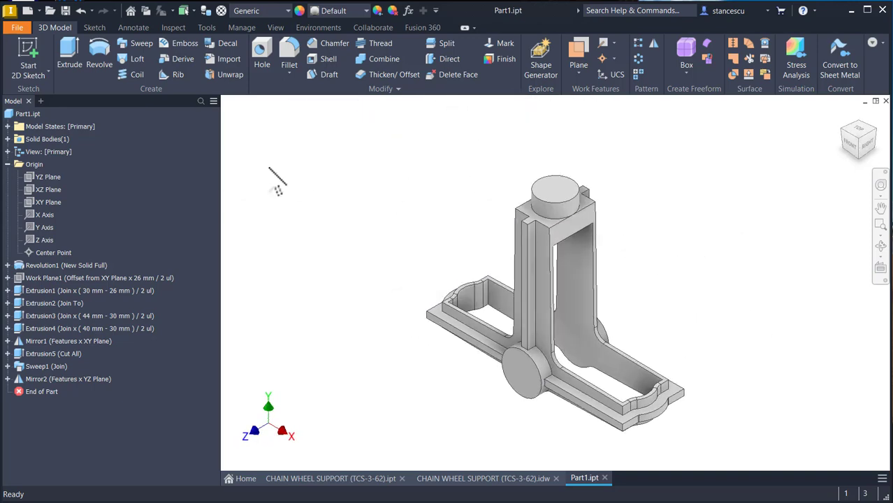
pyautogui.click(442, 478)
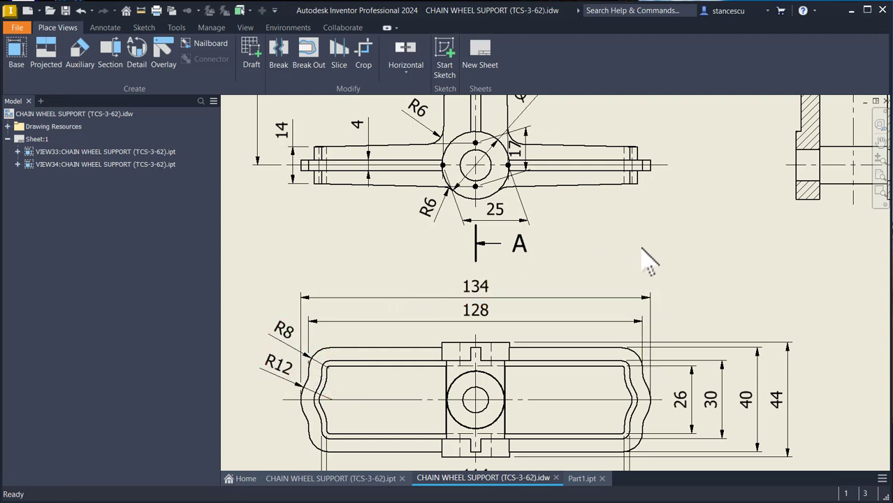
pyautogui.click(577, 482)
pyautogui.keyDown('shift'); pyautogui.moveTo(744, 376); pyautogui.dragTo(666, 410, button='middle'); pyautogui.keyUp('shift')
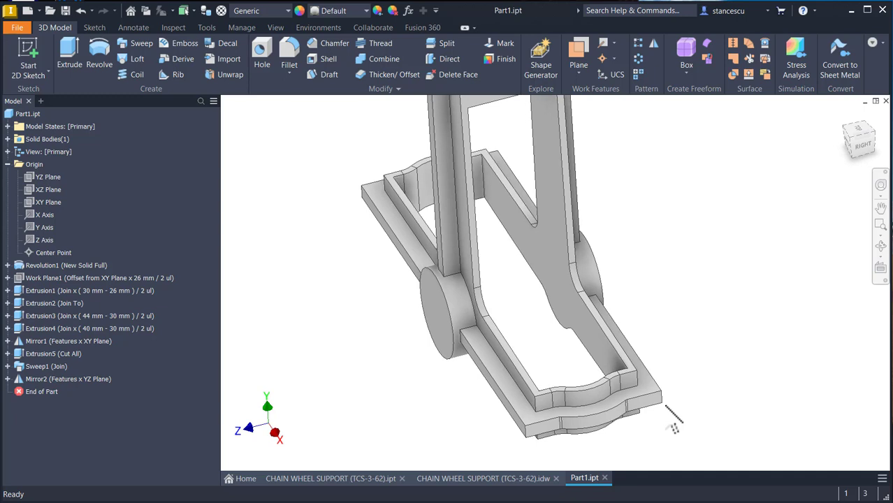
pyautogui.click(663, 396)
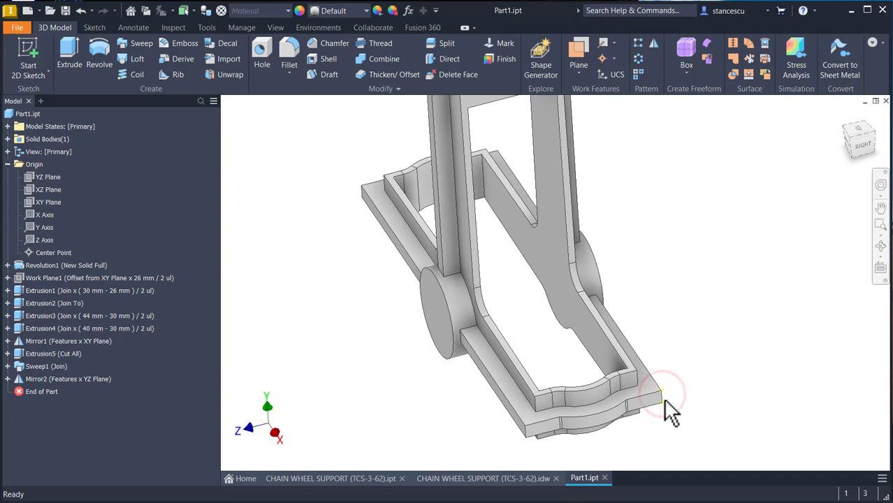
pyautogui.click(661, 398)
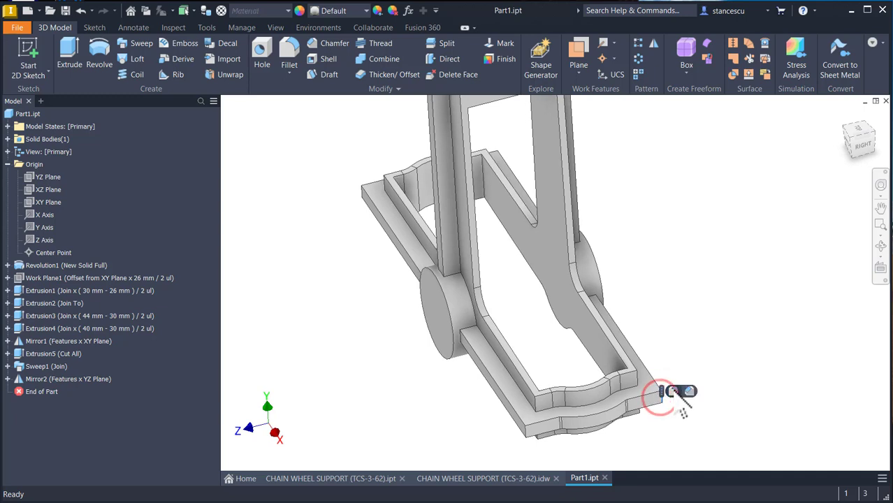
pyautogui.press('f')
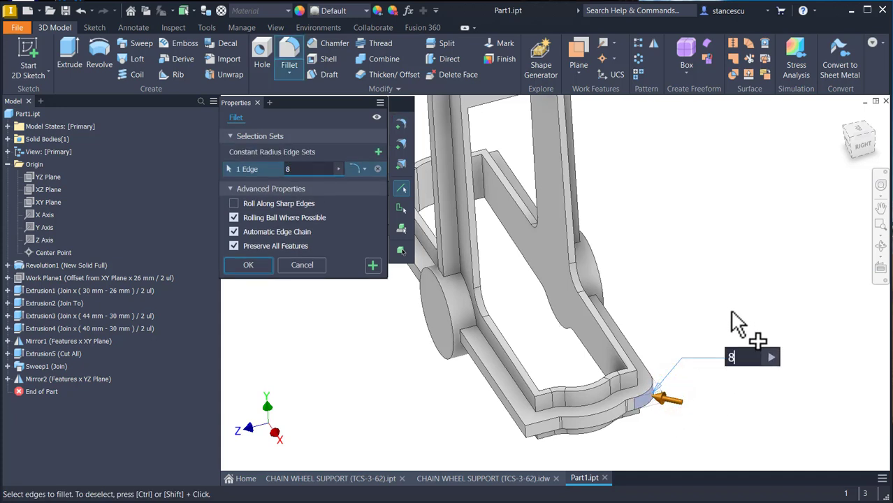
pyautogui.click(529, 441)
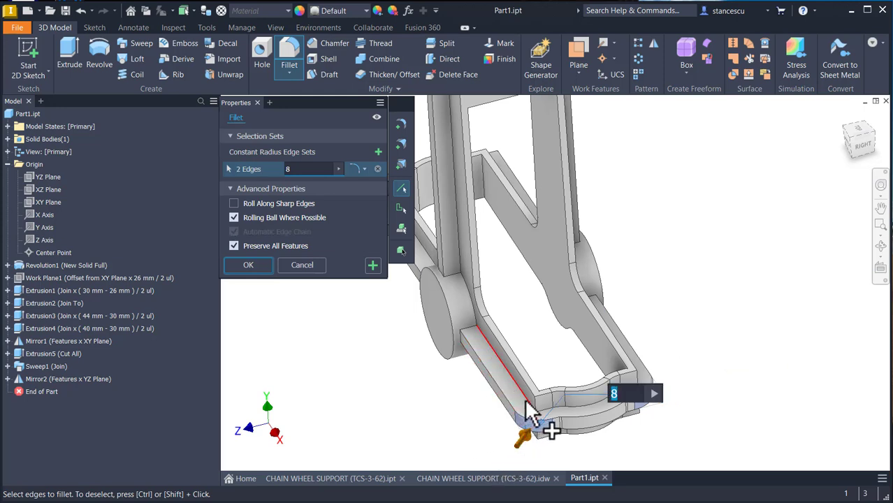
pyautogui.click(373, 266)
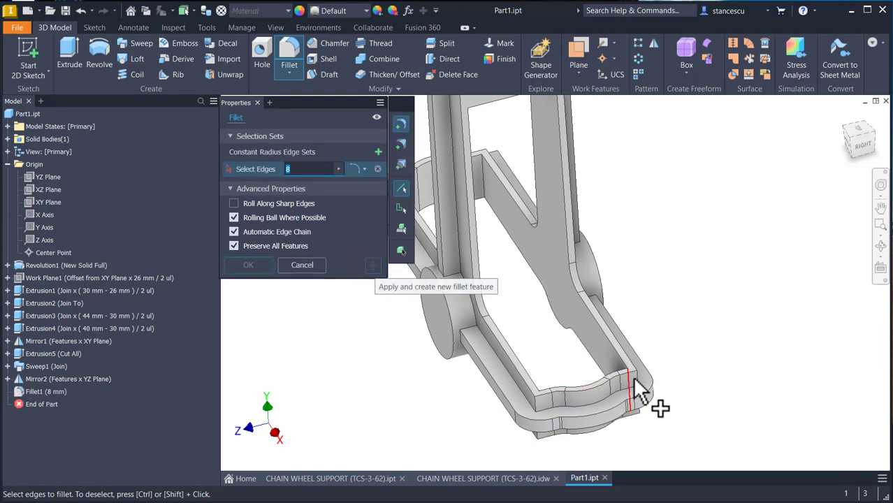
# Fillet the two outer vertical corner edges of the raised wall at the +X end with a 3 mm radius.
pyautogui.click(633, 378)
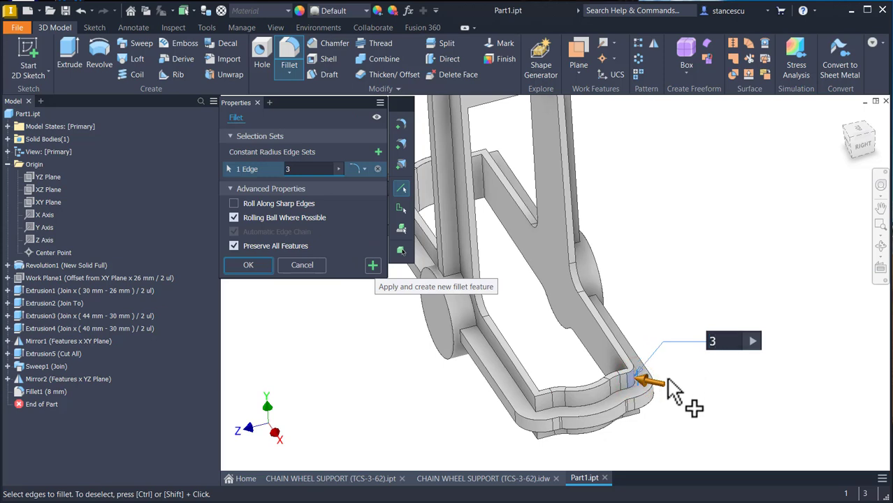
pyautogui.click(535, 405)
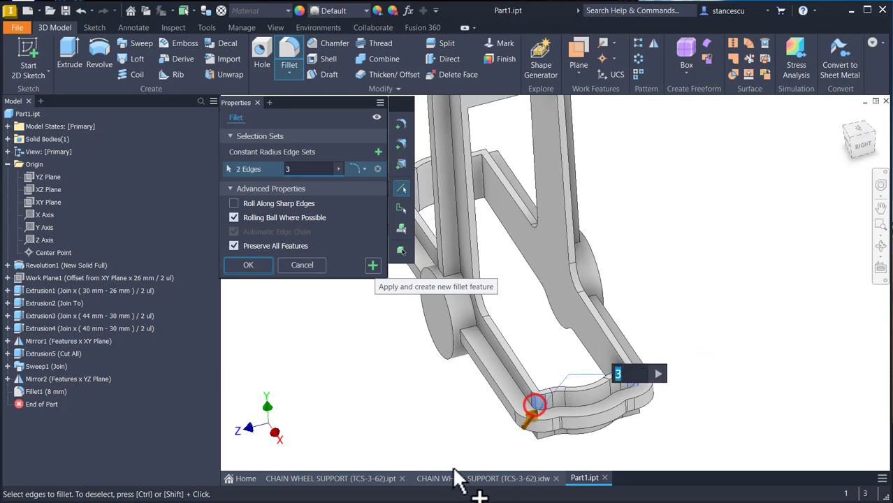
pyautogui.click(374, 265)
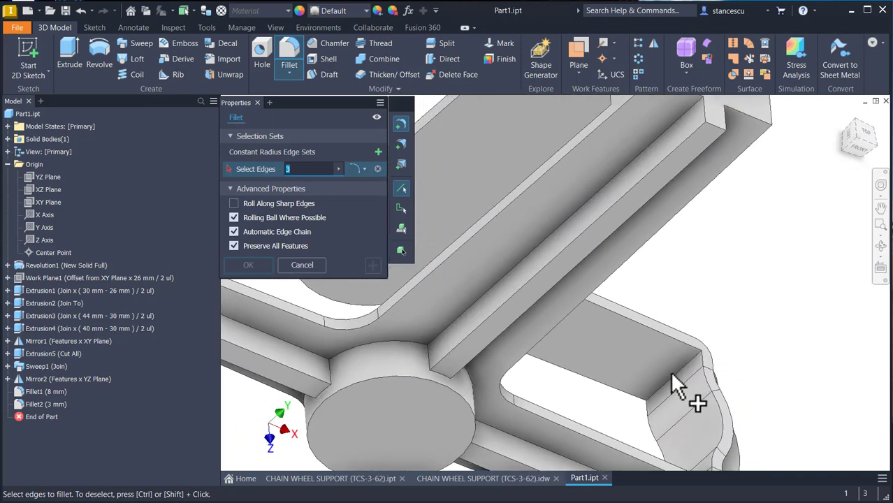
# Fillet the two inner vertical corner edges of the raised wall at the +X end with a 1 mm radius.
pyautogui.click(679, 384)
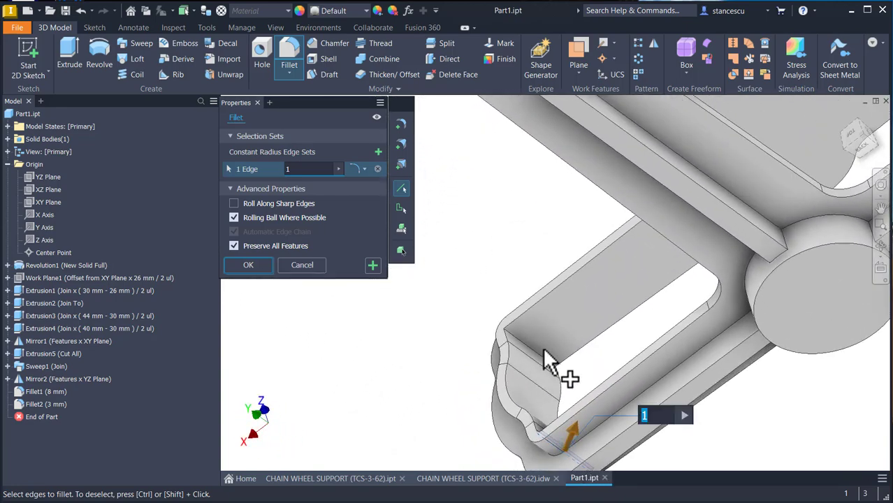
pyautogui.click(542, 365)
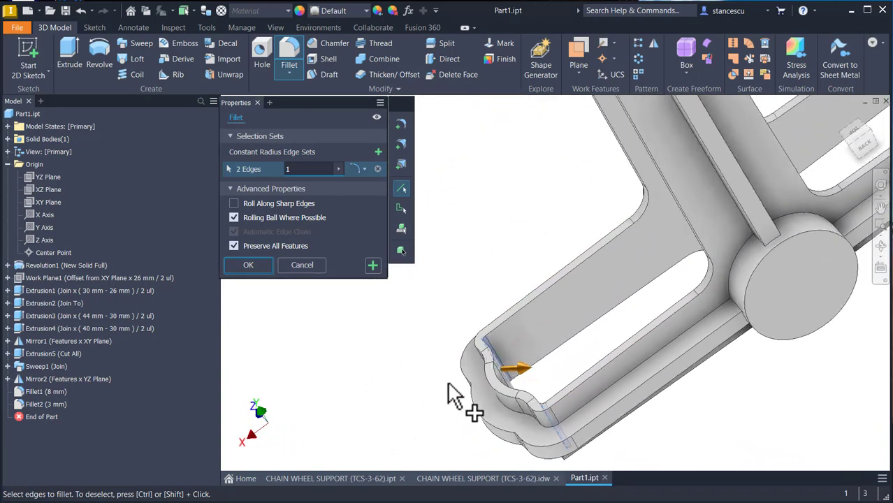
pyautogui.click(248, 266)
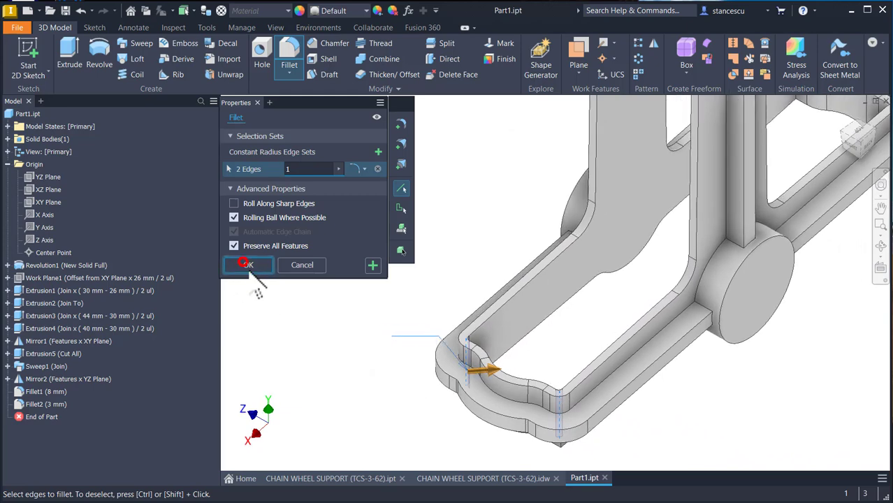
pyautogui.keyDown('shift'); pyautogui.moveTo(529, 440); pyautogui.dragTo(643, 337, button='middle'); pyautogui.keyUp('shift')
pyautogui.keyDown('shift'); pyautogui.moveTo(633, 358); pyautogui.dragTo(554, 392, button='middle'); pyautogui.keyUp('shift')
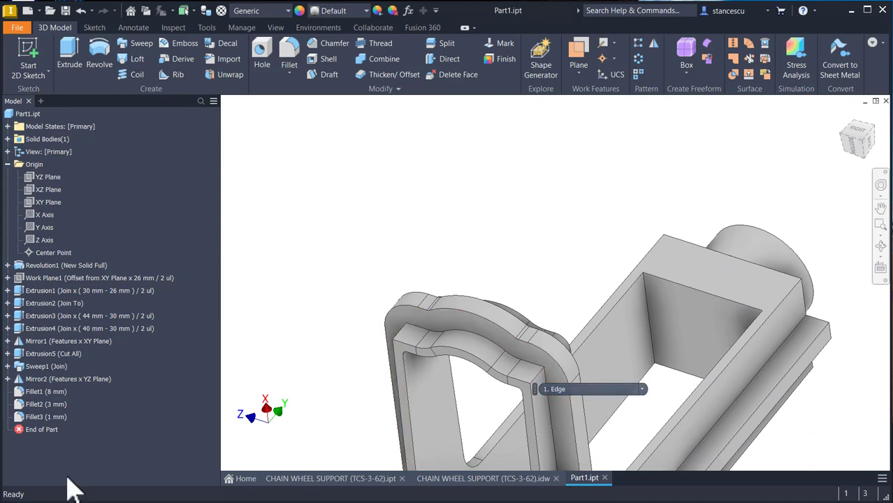
# Add the two outer wall corner edges below the horizontal rib at the +X end to the existing 3 mm fillet.
pyautogui.doubleClick(22, 408)
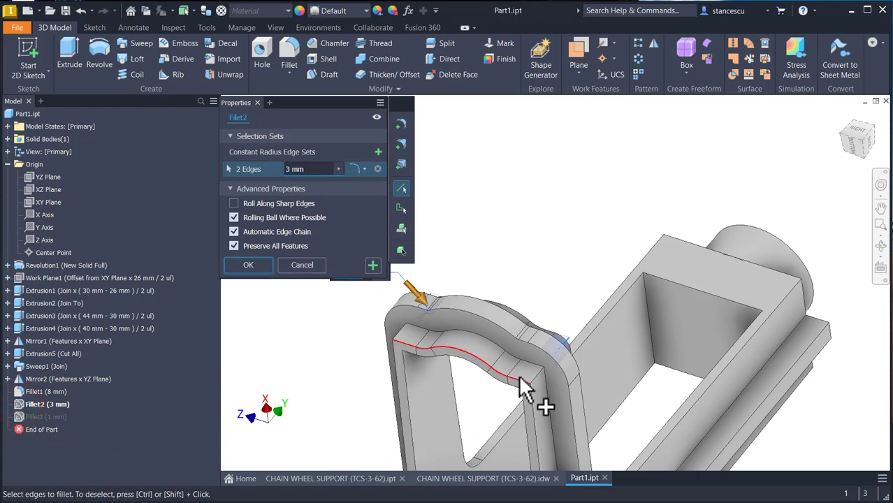
pyautogui.click(543, 383)
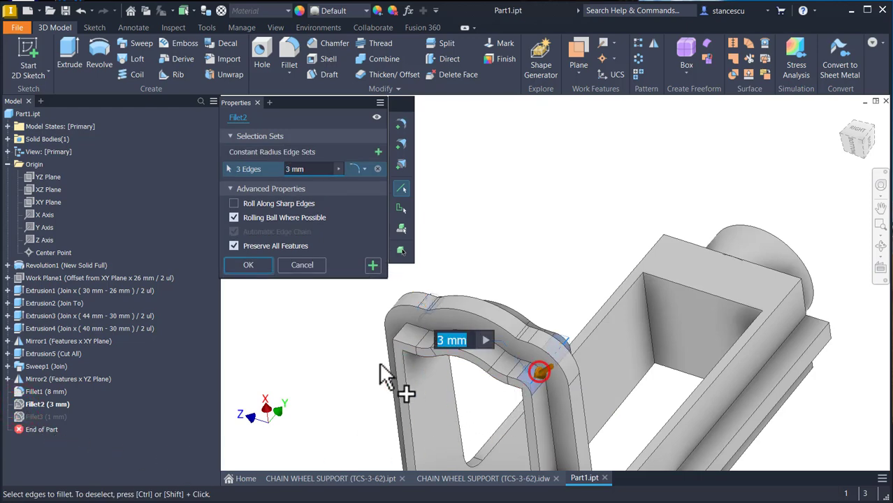
pyautogui.click(412, 342)
pyautogui.keyDown('shift'); pyautogui.moveTo(362, 398); pyautogui.dragTo(389, 419, button='middle'); pyautogui.keyUp('shift')
pyautogui.press('F6')
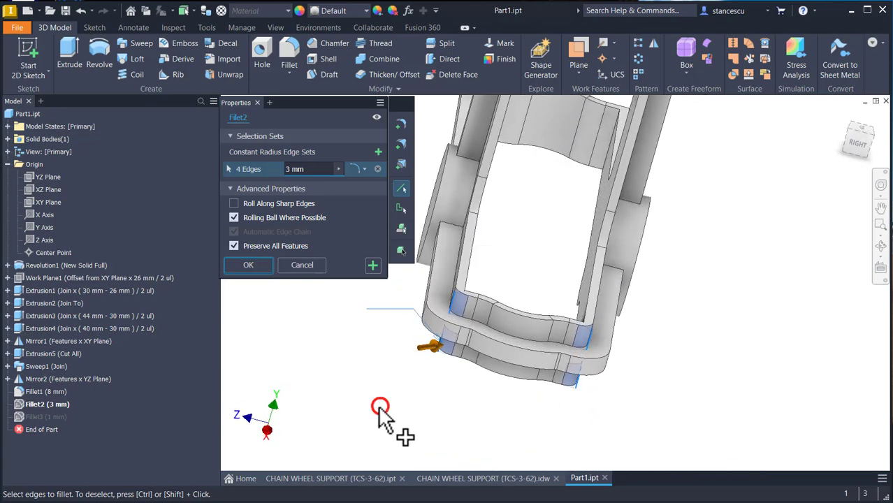
pyautogui.click(266, 265)
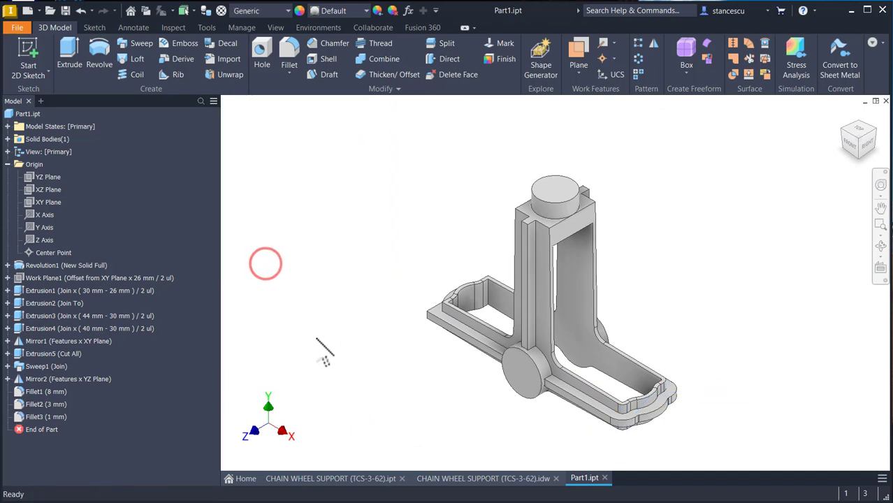
# Mirror the 8 mm, 3 mm and 1 mm corner fillets about the YZ plane.
pyautogui.click(654, 43)
pyautogui.click(31, 416)
pyautogui.keyDown('ctrl'); pyautogui.click(32, 403); pyautogui.keyUp('ctrl')
pyautogui.keyDown('ctrl'); pyautogui.click(32, 392); pyautogui.keyUp('ctrl')
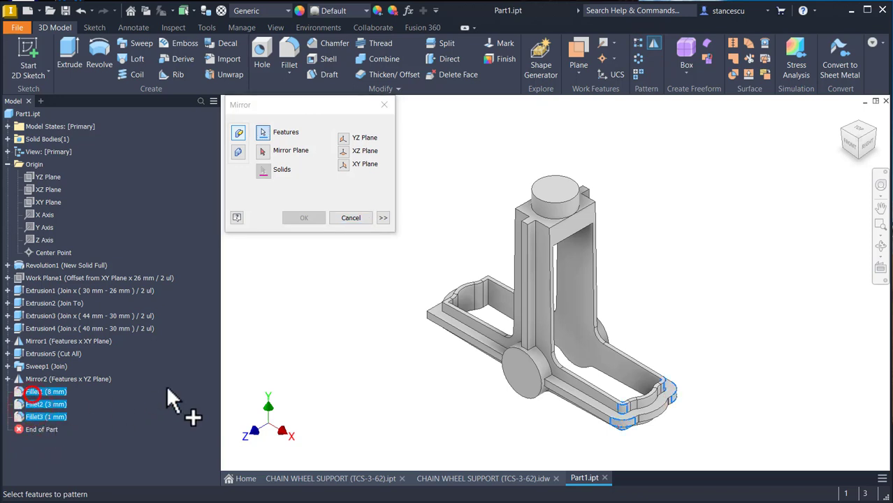
pyautogui.click(262, 151)
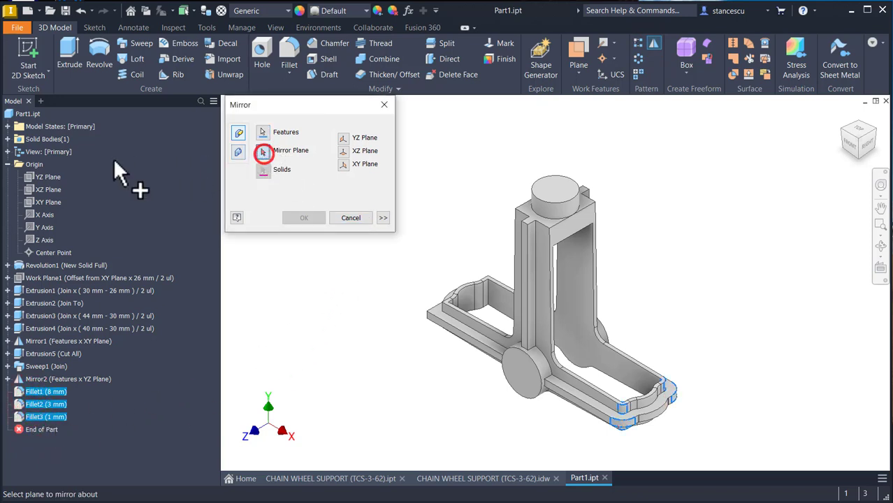
pyautogui.click(49, 176)
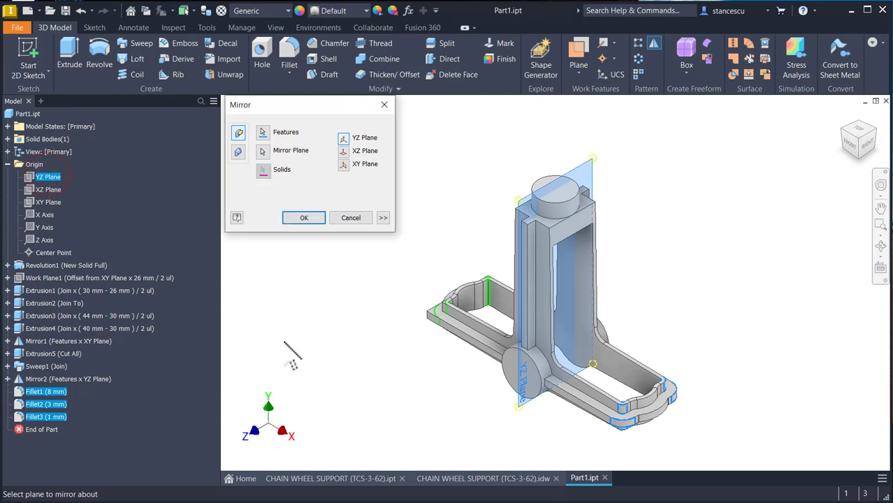
pyautogui.click(287, 216)
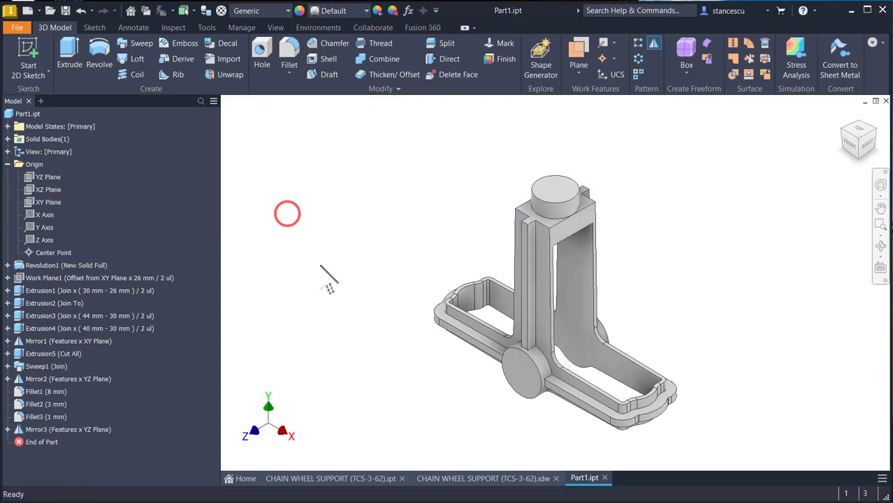
pyautogui.keyDown('shift'); pyautogui.moveTo(459, 293); pyautogui.dragTo(452, 234, button='middle'); pyautogui.keyUp('shift')
pyautogui.press('F6')
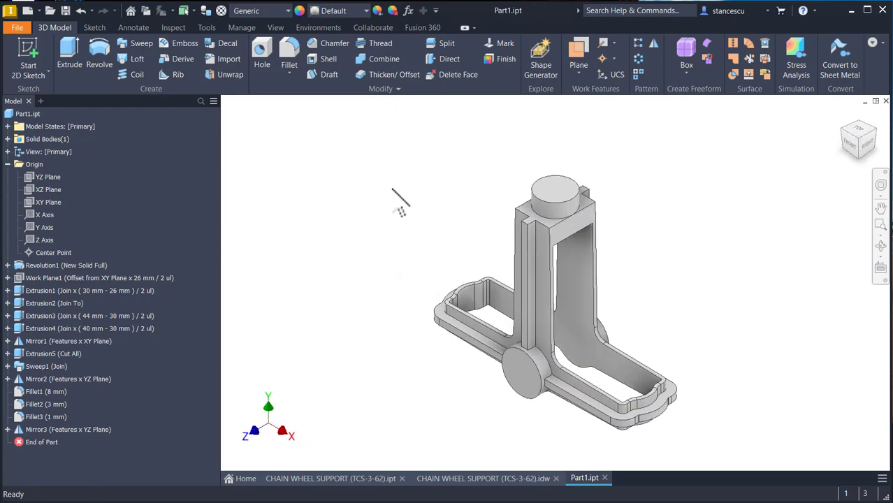
pyautogui.click(666, 176)
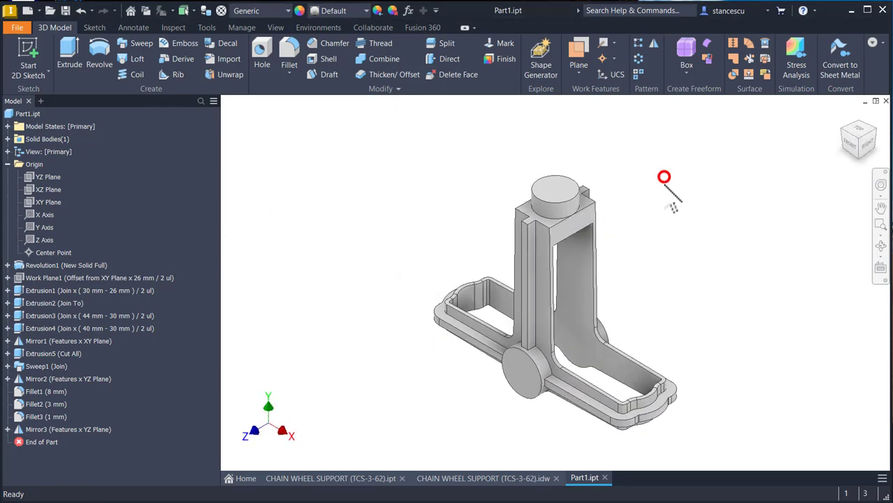
# Check the hole diameters in the drawing and place a 12 mm through-all hole concentric with the round side boss.
pyautogui.click(504, 477)
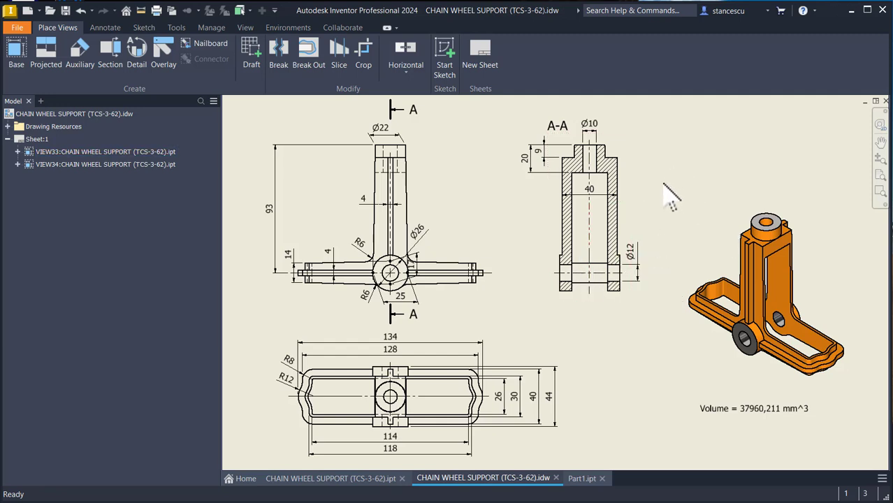
pyautogui.click(583, 479)
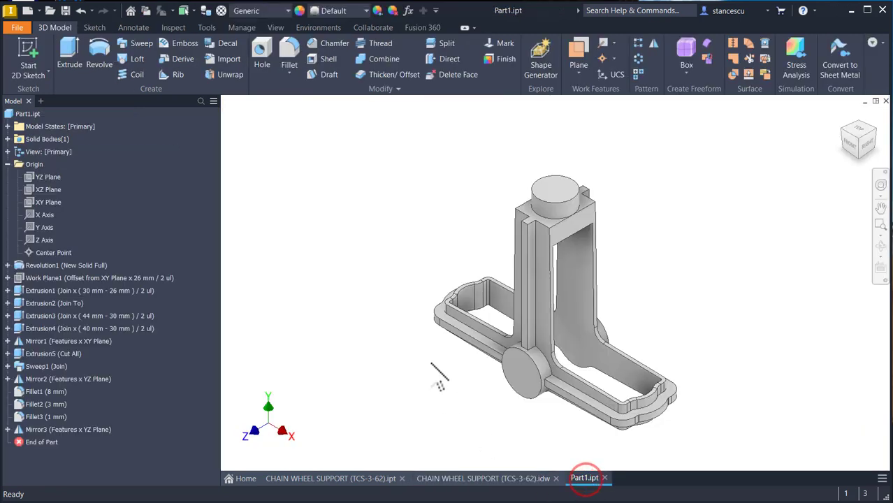
pyautogui.click(261, 52)
pyautogui.click(525, 390)
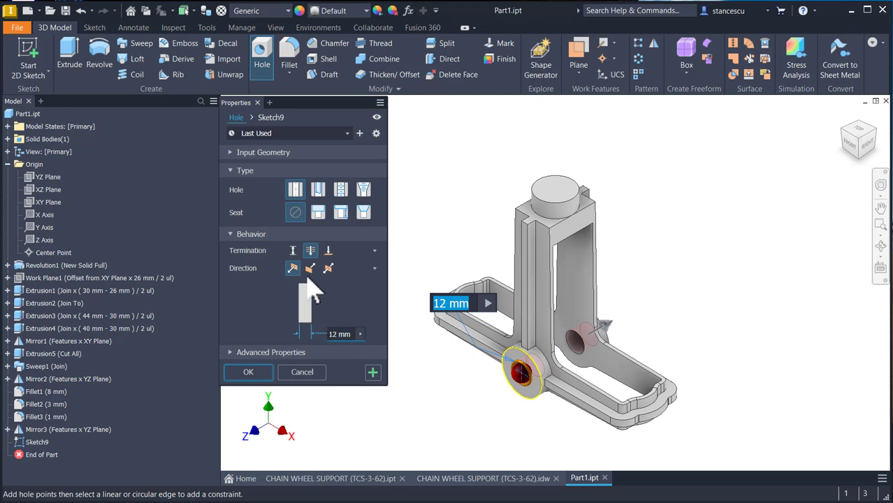
pyautogui.click(251, 372)
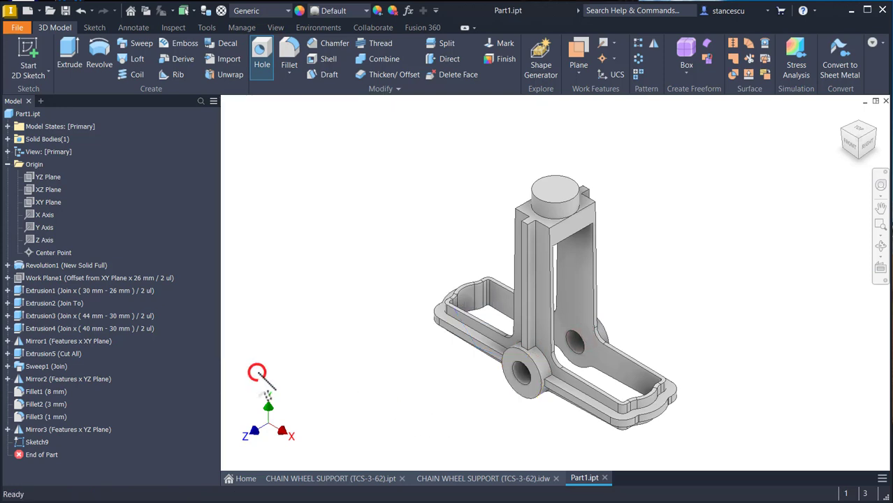
# Place a 10 mm through-all hole concentric with the cylinder on top of the upright.
pyautogui.click(262, 56)
pyautogui.click(565, 180)
pyautogui.click(542, 194)
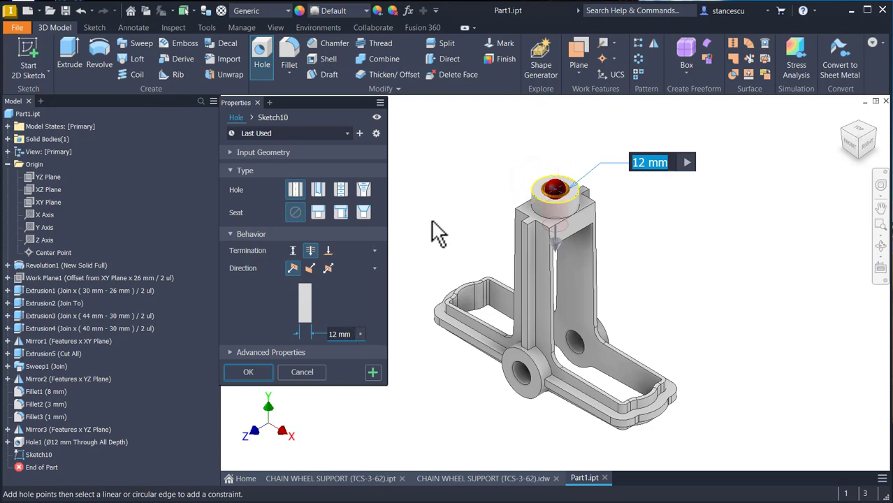
pyautogui.write('10')
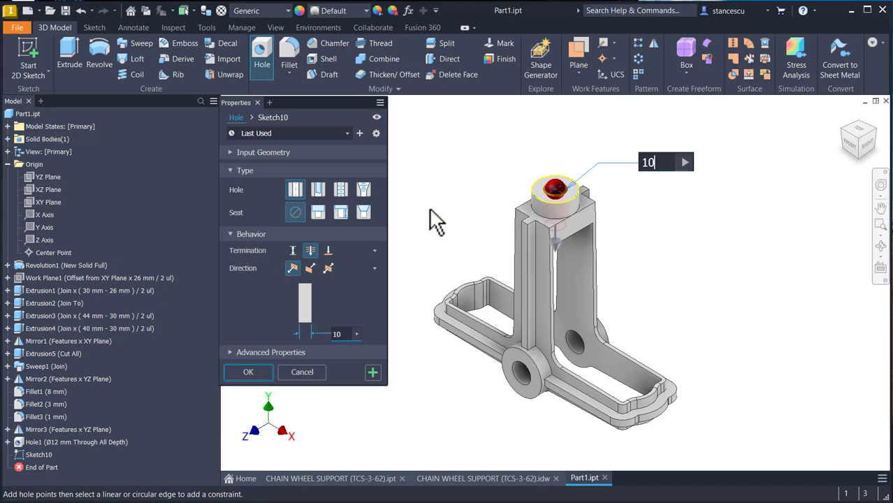
pyautogui.click(248, 372)
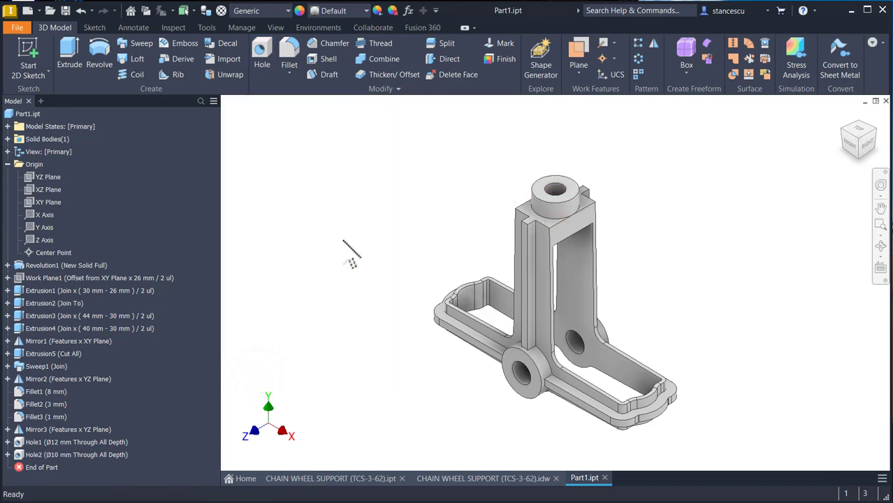
# Collapse the Origin folder, update the part's physical properties in iProperties and copy its volume value.
pyautogui.click(7, 165)
pyautogui.click(239, 182)
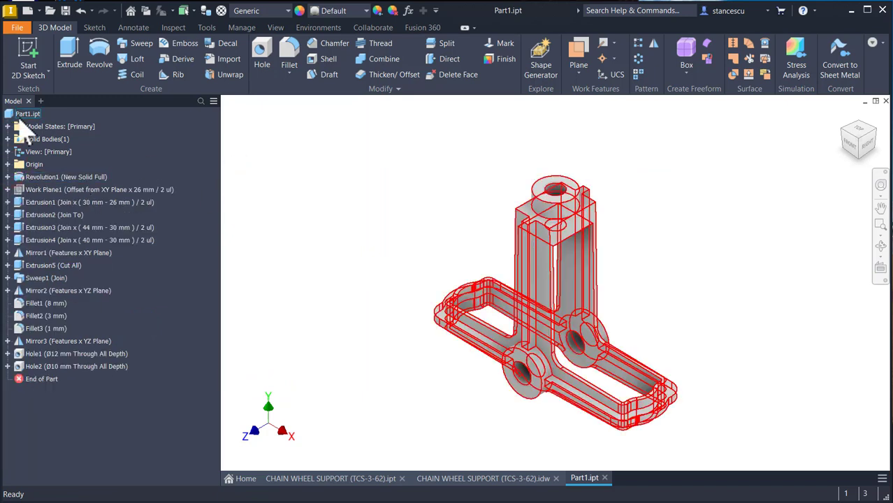
pyautogui.rightClick(18, 118)
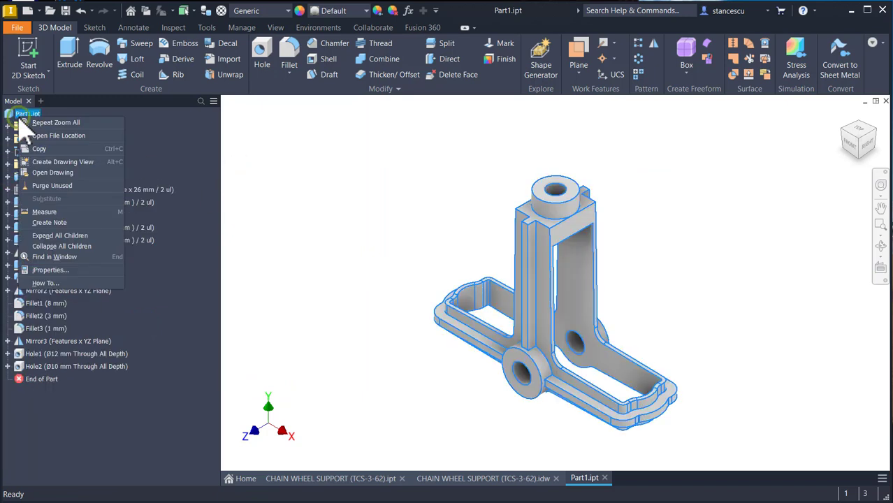
pyautogui.click(56, 266)
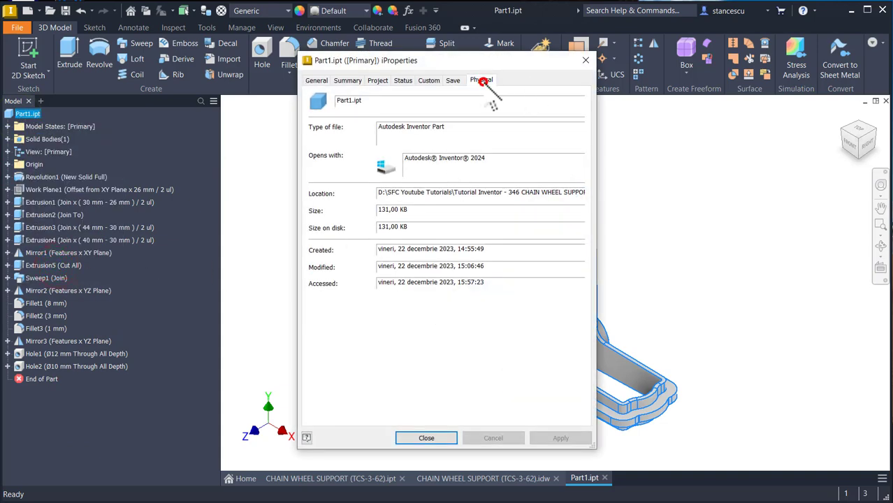
pyautogui.click(481, 80)
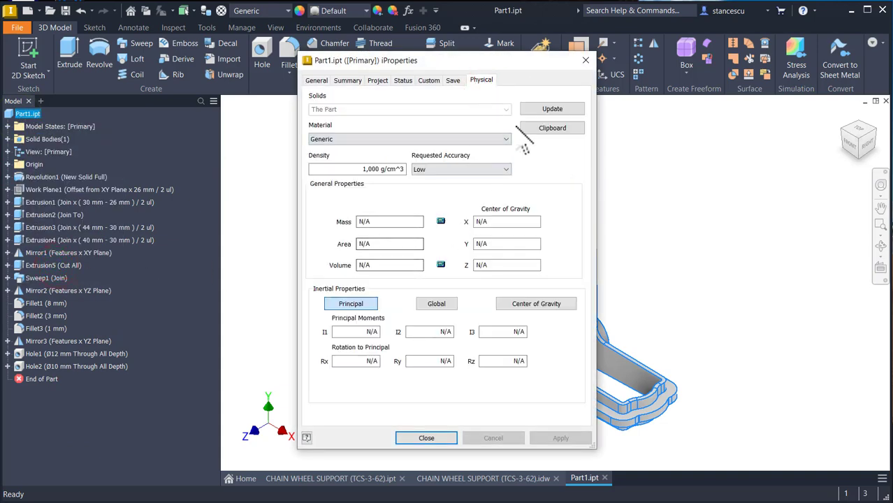
pyautogui.click(552, 109)
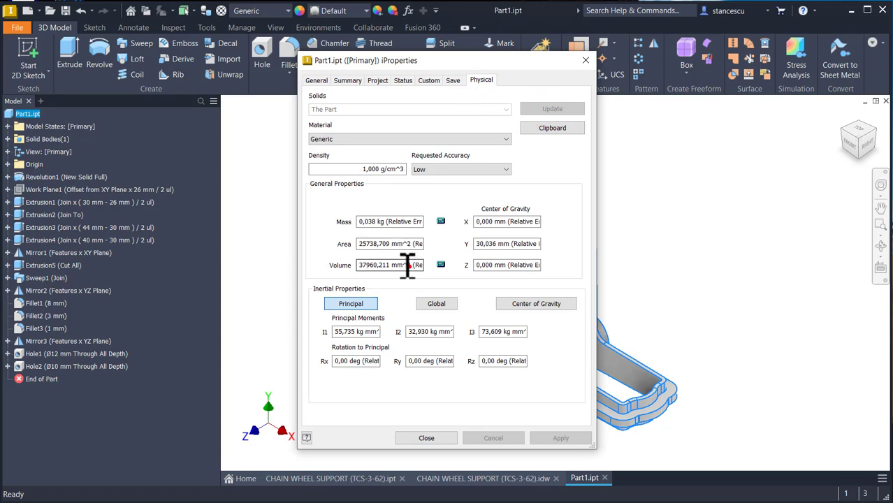
pyautogui.doubleClick(411, 268)
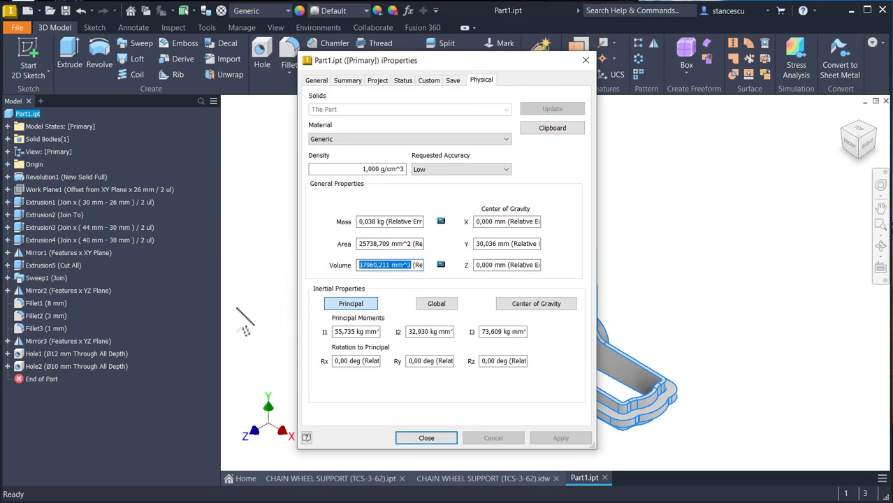
pyautogui.hotkey('ctrl', 'c')
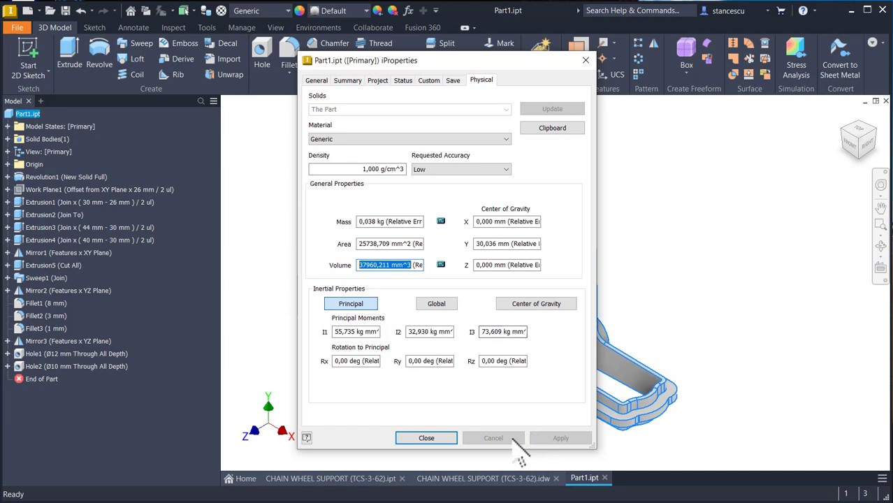
pyautogui.click(426, 438)
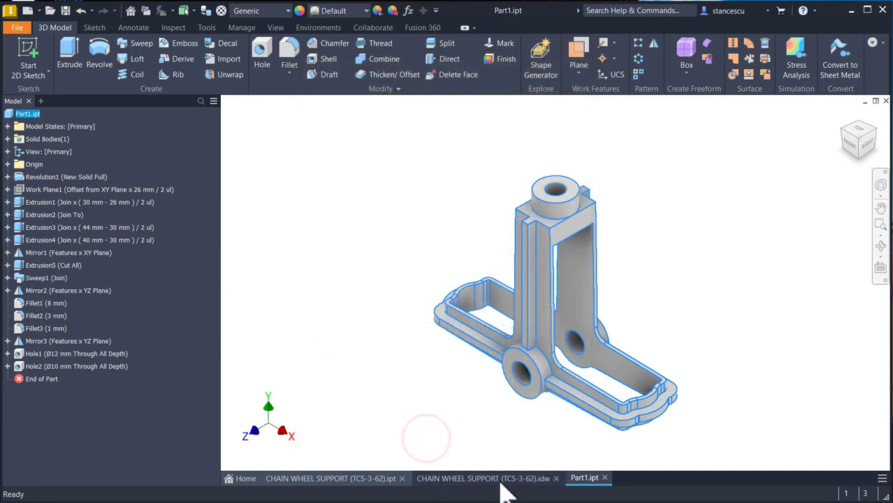
# Paste the copied volume beneath the drawing's volume note to compare the two values, and discard the text edit.
pyautogui.click(500, 481)
pyautogui.click(767, 409)
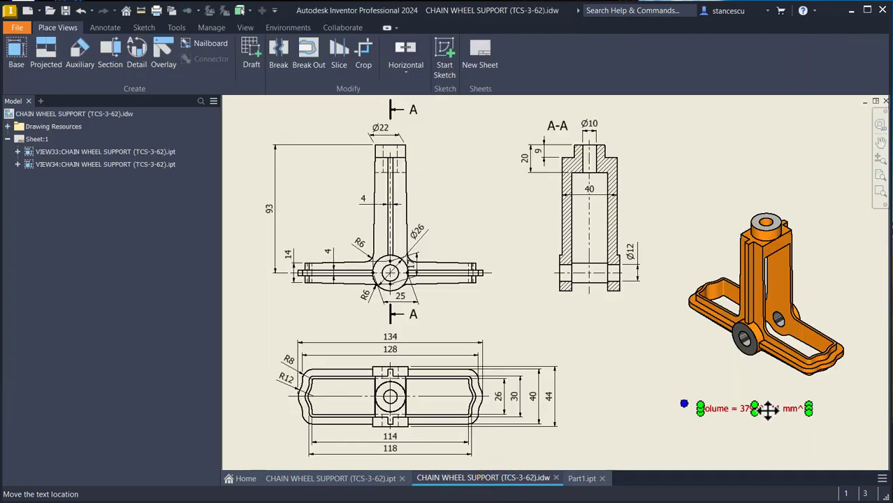
pyautogui.doubleClick(765, 410)
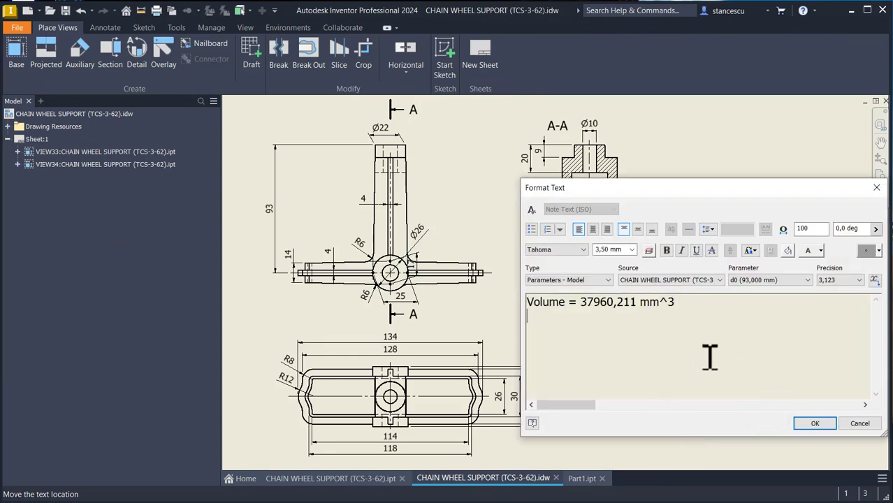
pyautogui.hotkey('ctrl', 'v')
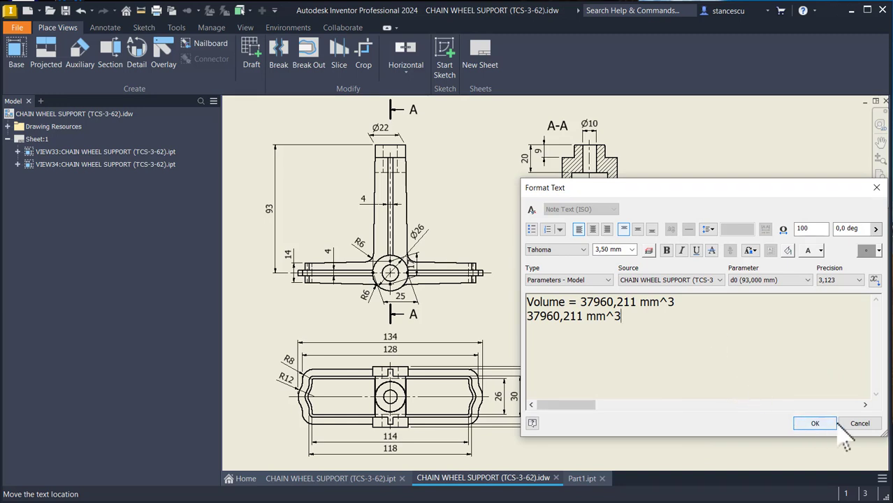
pyautogui.click(860, 424)
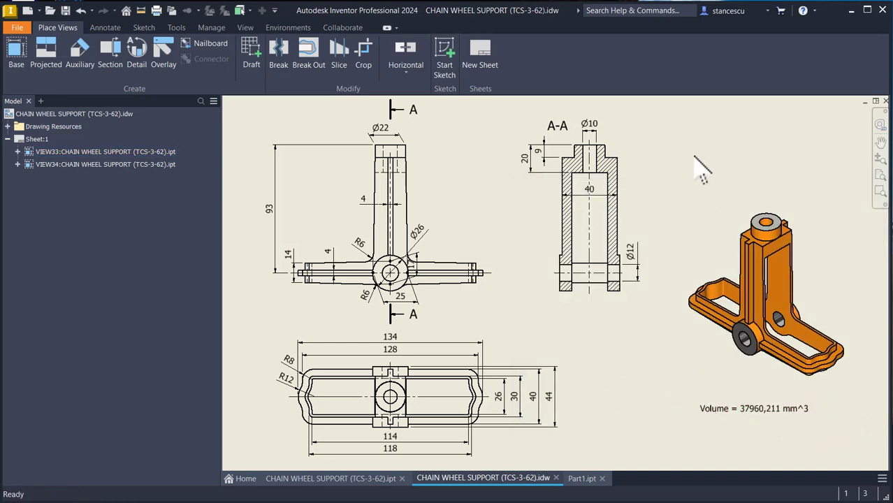
# Return to Part1.ipt and assign the Steel, Cast material to the chain wheel support.
pyautogui.click(581, 479)
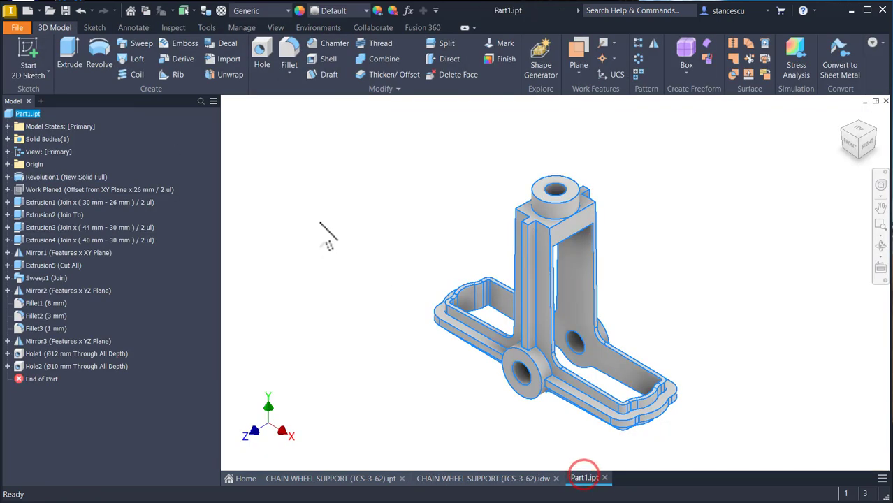
pyautogui.click(262, 10)
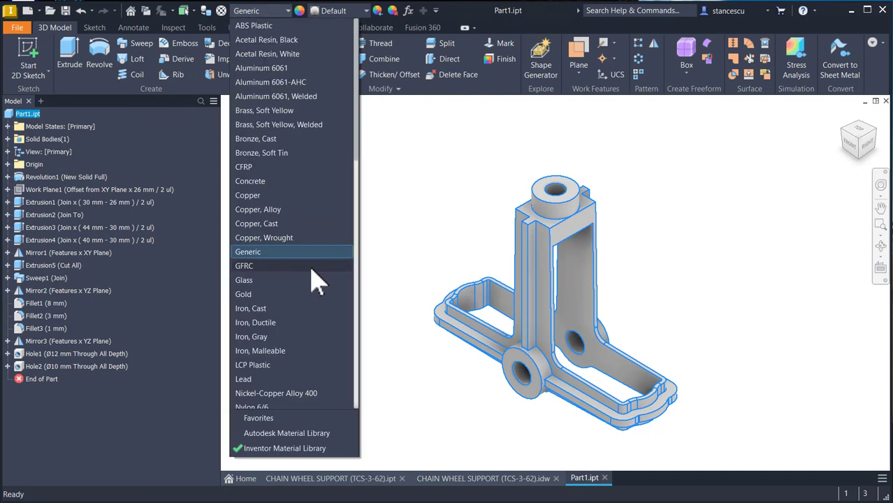
pyautogui.scroll(-10, 318, 287)
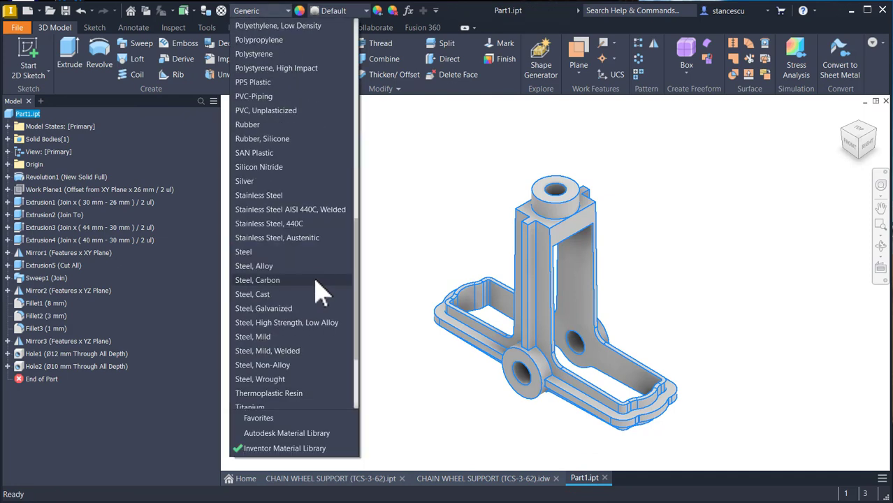
pyautogui.click(266, 294)
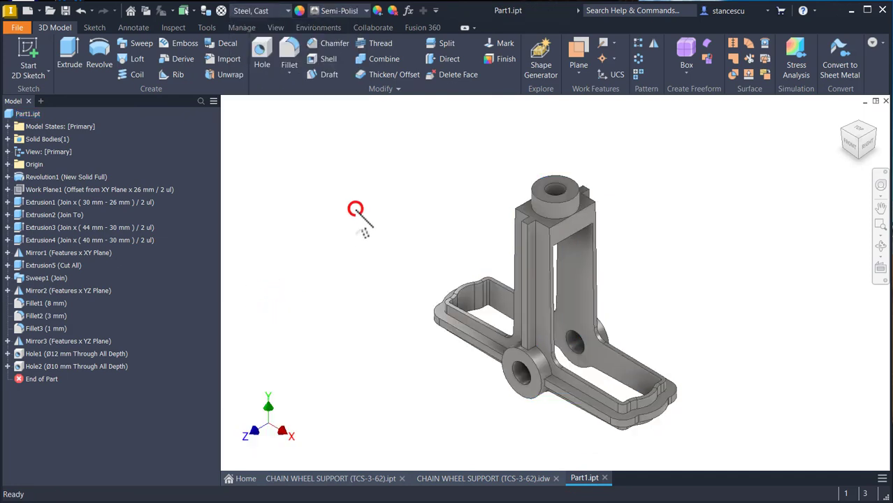
# Override the whole part's appearance with Orange from the Inventor Material Library.
pyautogui.click(338, 11)
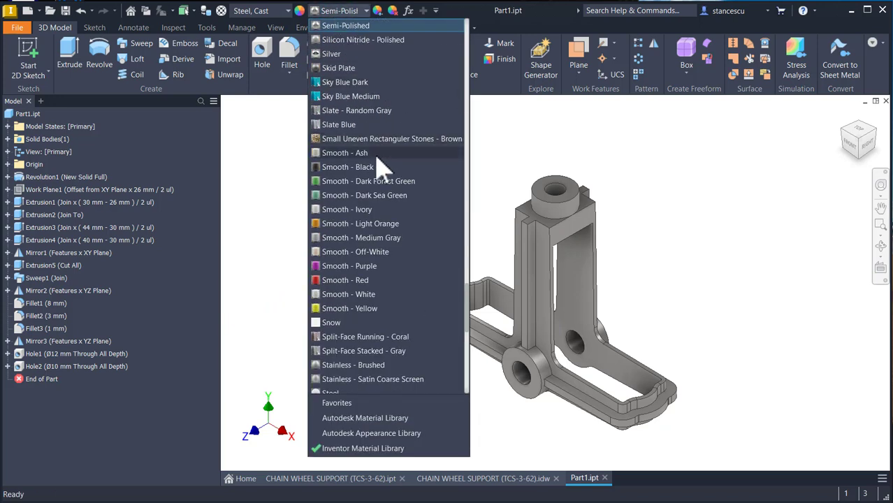
pyautogui.scroll(10, 383, 168)
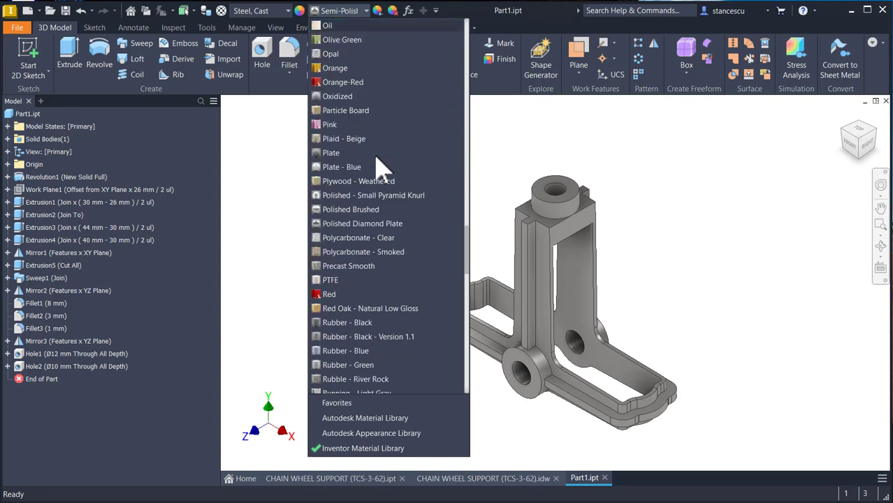
pyautogui.click(337, 80)
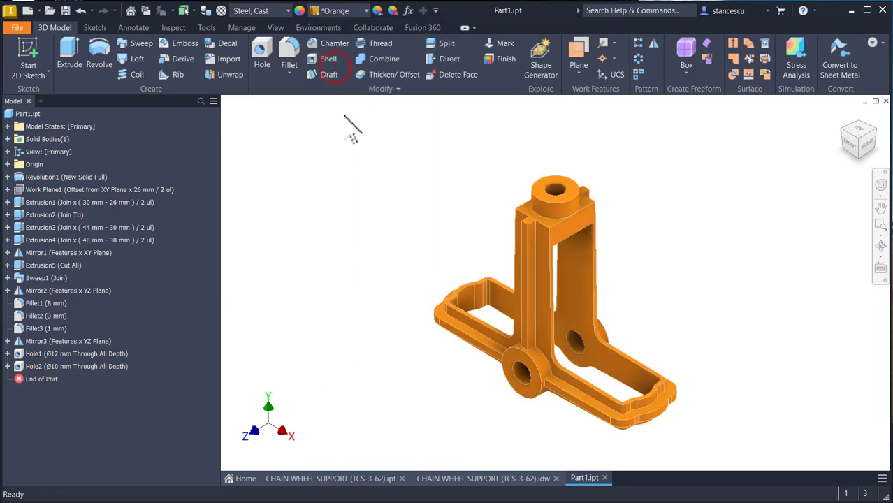
# Apply the Steel - Polished appearance to the end faces and hole surfaces of the top cylinder and both side bosses.
pyautogui.click(546, 203)
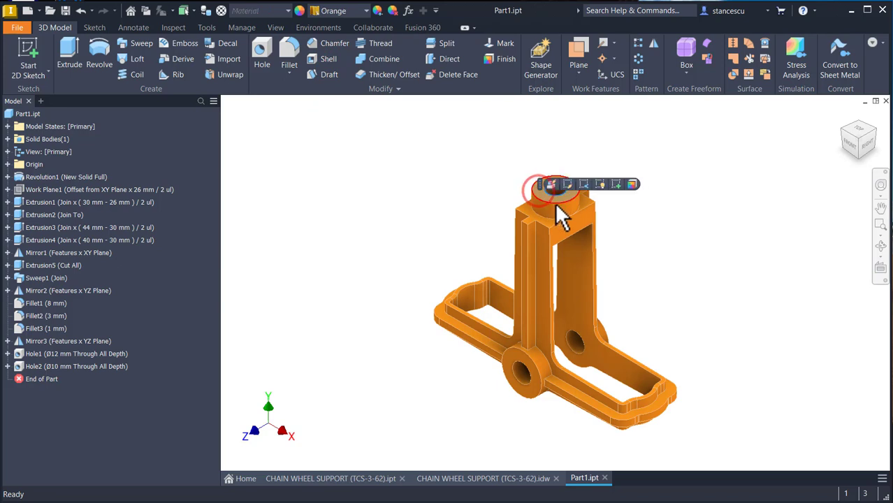
pyautogui.keyDown('ctrl'); pyautogui.click(511, 354); pyautogui.keyUp('ctrl')
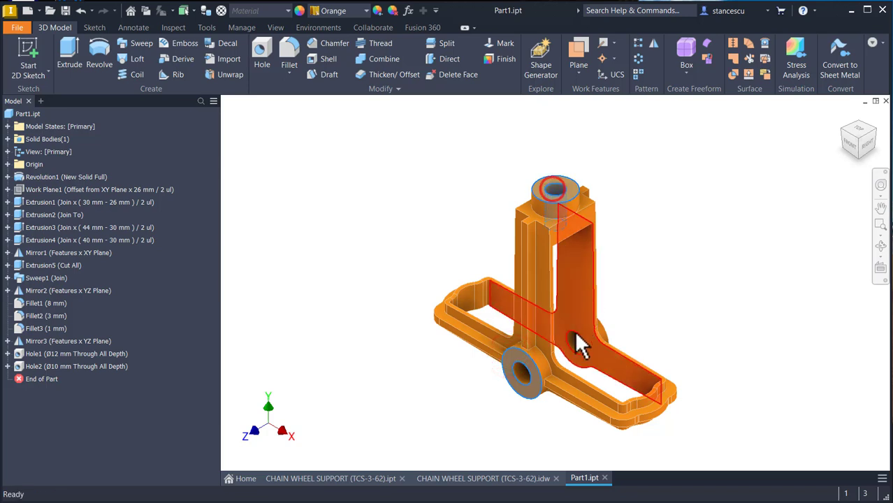
pyautogui.keyDown('shift'); pyautogui.moveTo(650, 335); pyautogui.dragTo(725, 350, button='middle'); pyautogui.keyUp('shift')
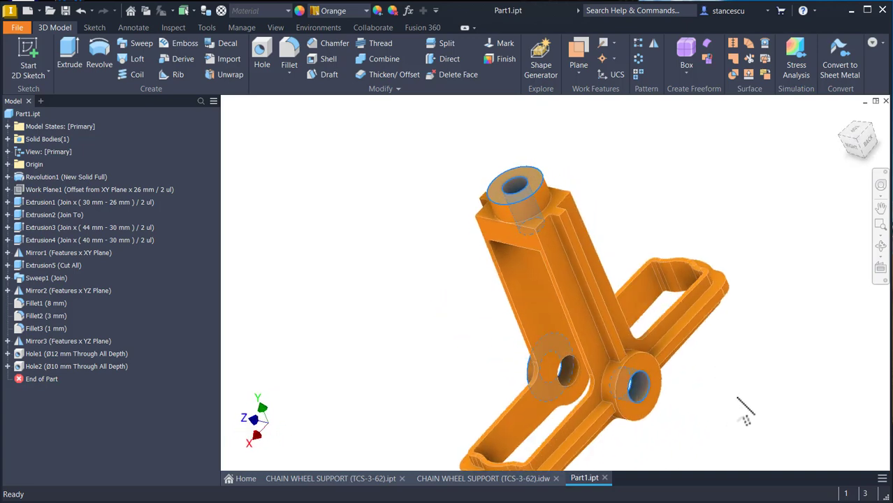
pyautogui.keyDown('shift'); pyautogui.click(635, 364); pyautogui.keyUp('shift')
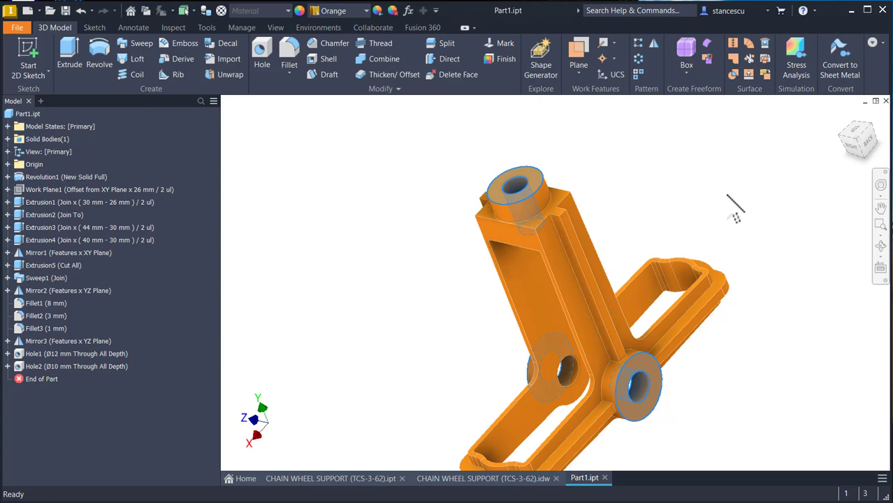
pyautogui.press('F6')
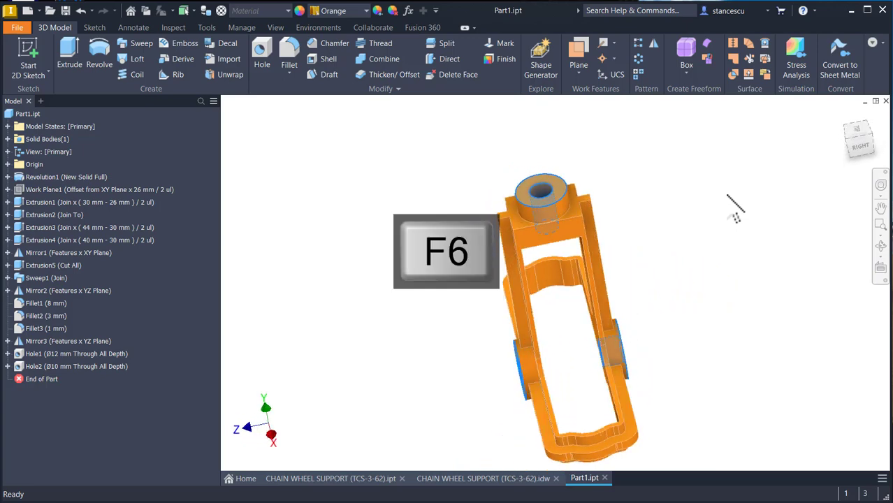
pyautogui.click(364, 11)
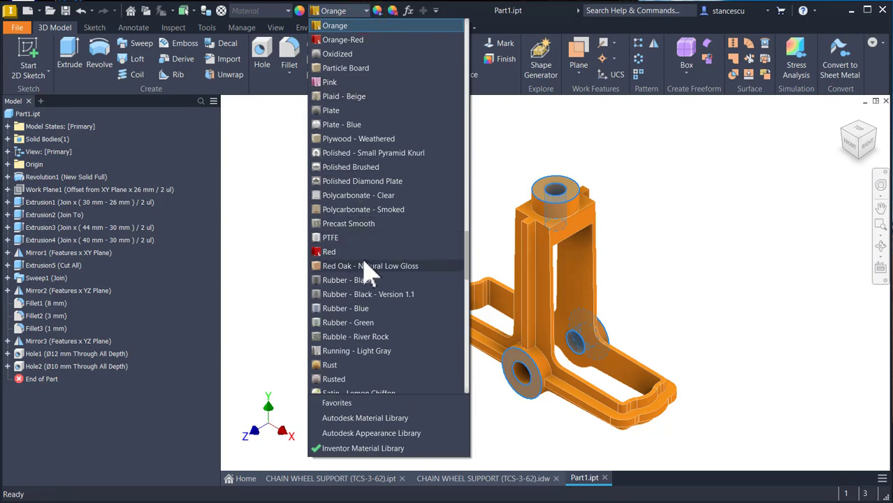
pyautogui.scroll(-10, 370, 274)
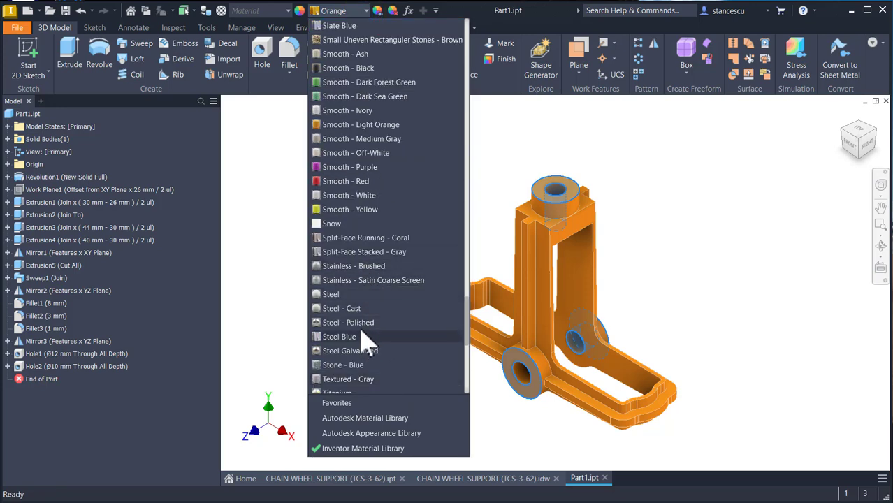
pyautogui.click(364, 323)
pyautogui.click(661, 206)
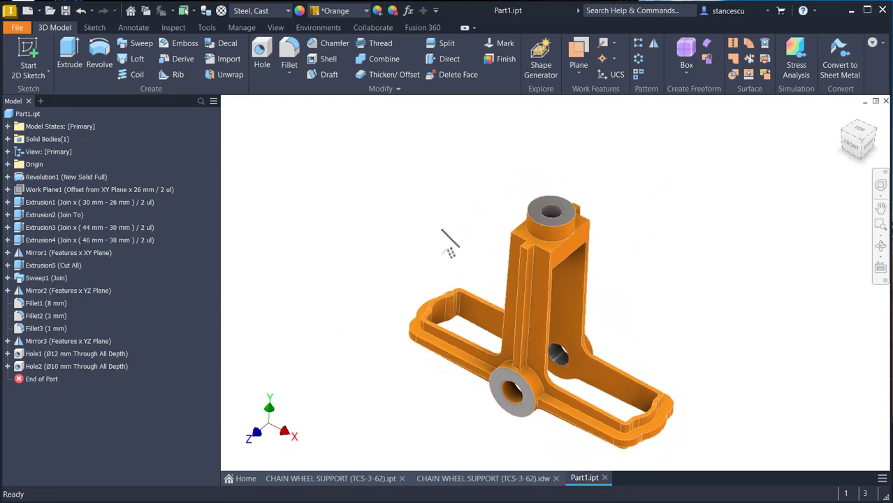
pyautogui.press('F6')
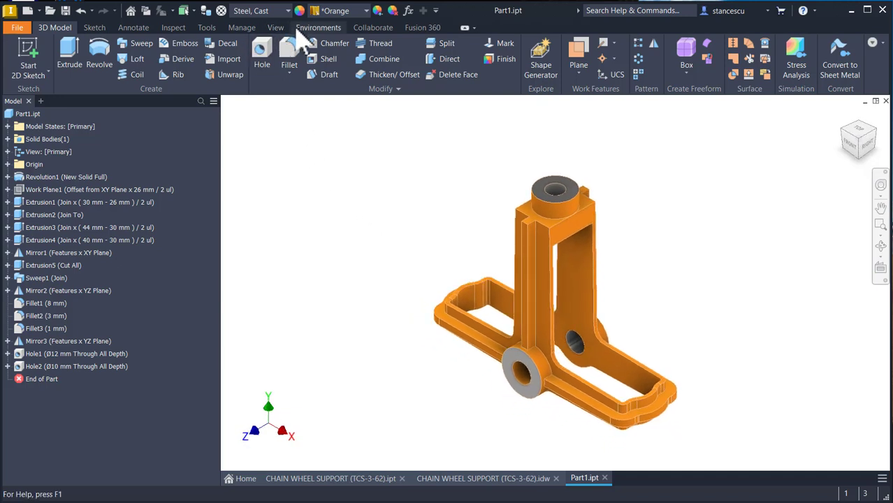
# Set the model's visual style to Shaded so it displays without edges.
pyautogui.click(275, 27)
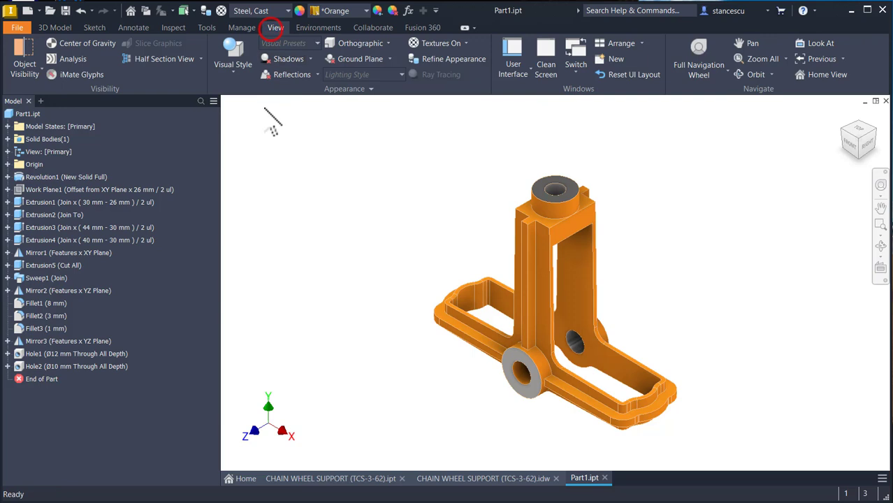
pyautogui.click(232, 55)
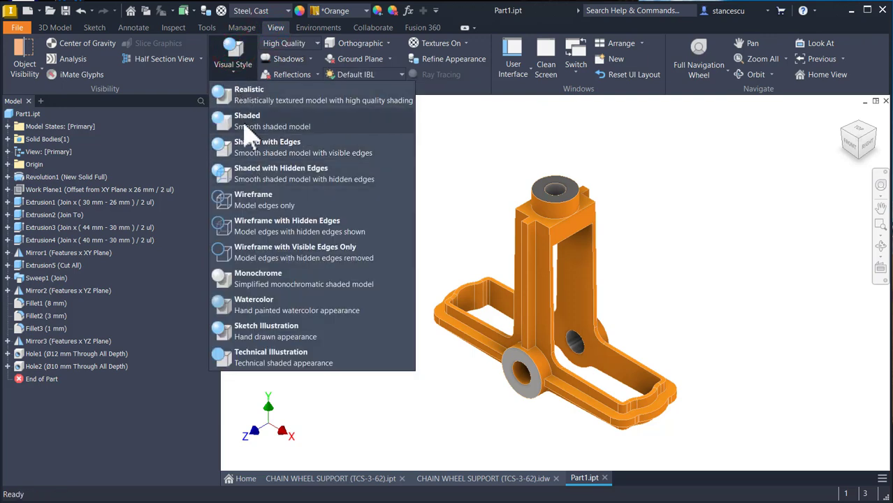
pyautogui.click(245, 122)
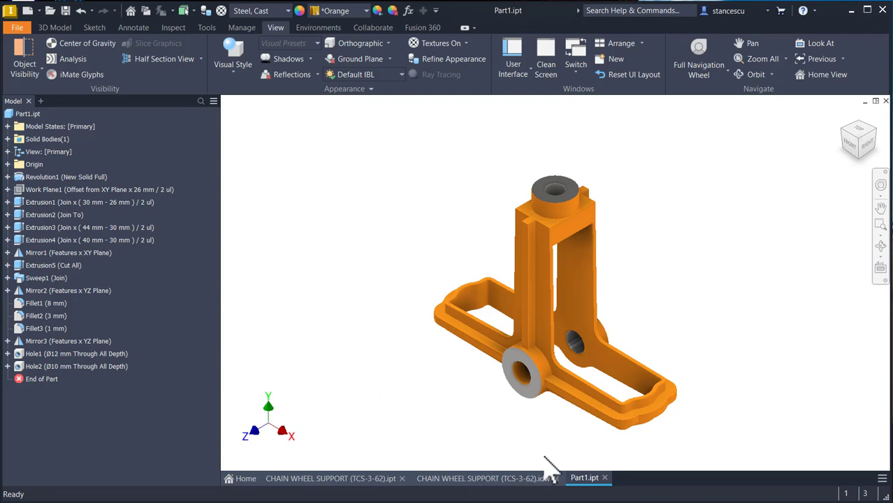
# Compare the finished part with the reference model CHAIN WHEEL SUPPORT (TCS-3-62).ipt by alternating between them, ending on Part1.ipt.
pyautogui.click(347, 479)
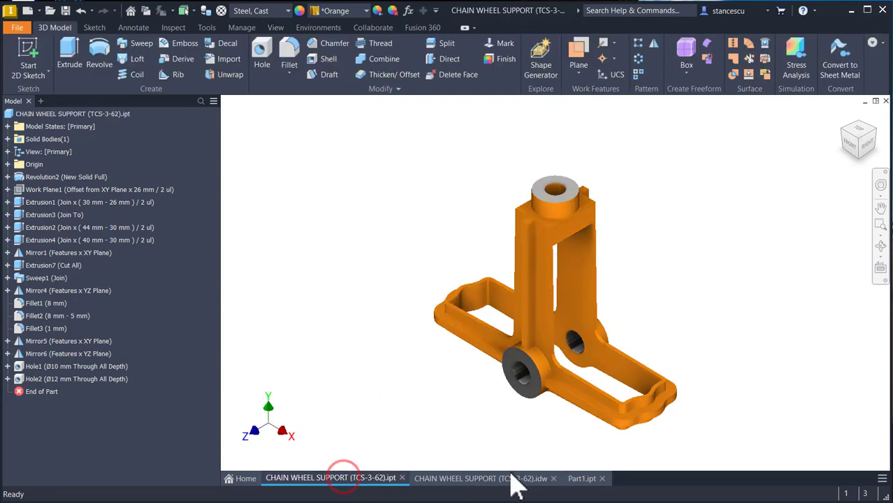
pyautogui.click(584, 480)
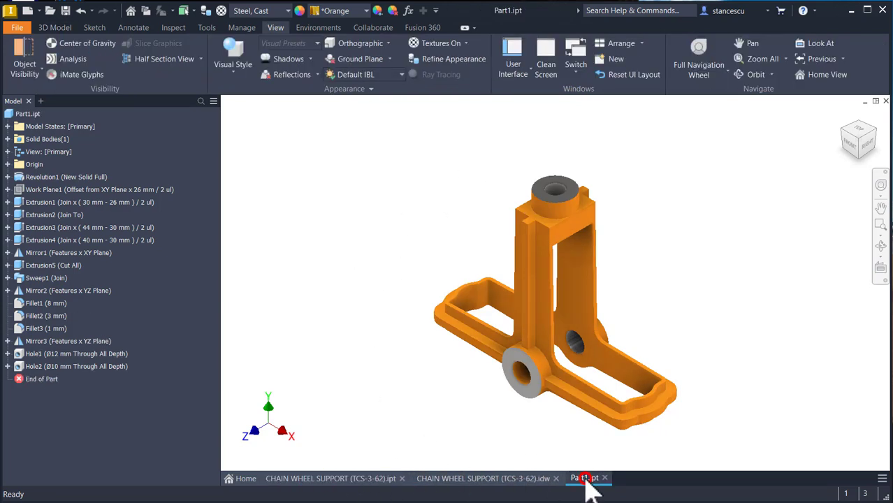
pyautogui.click(358, 479)
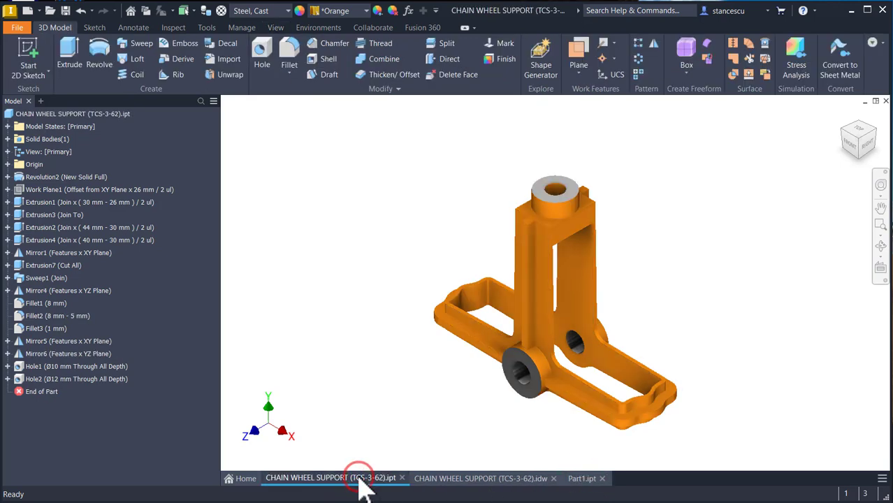
pyautogui.click(585, 479)
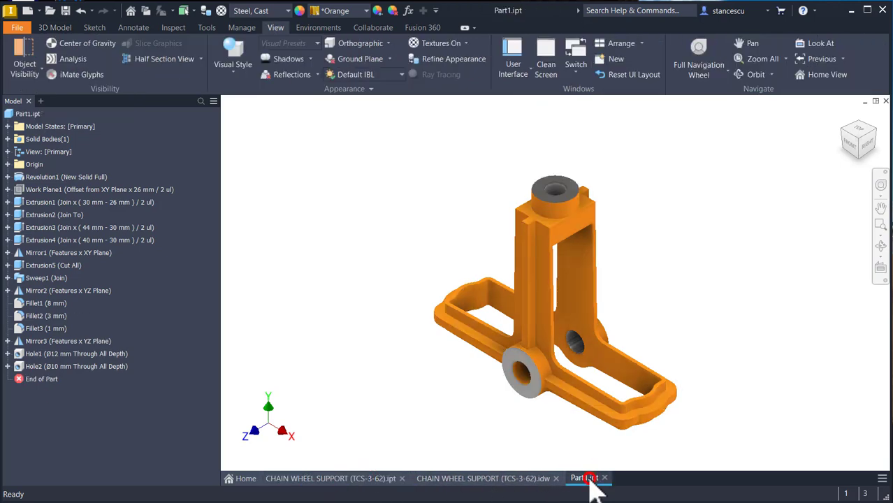
pyautogui.click(339, 479)
pyautogui.click(580, 479)
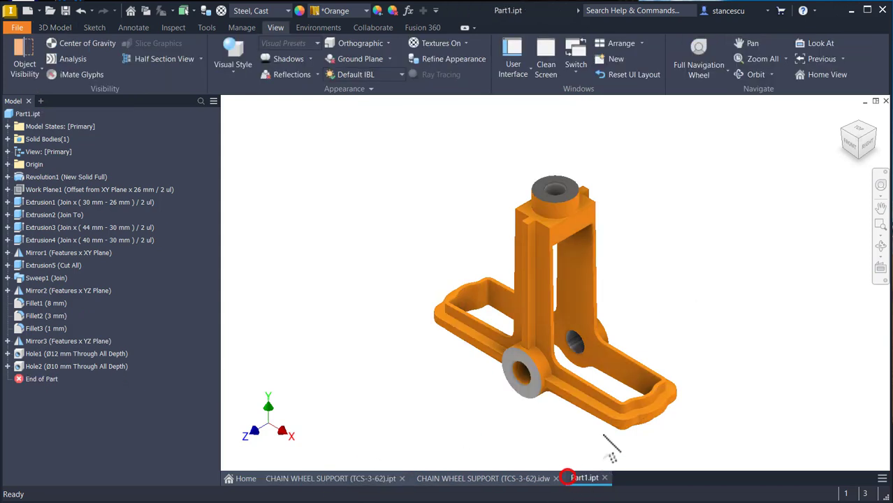
pyautogui.click(651, 252)
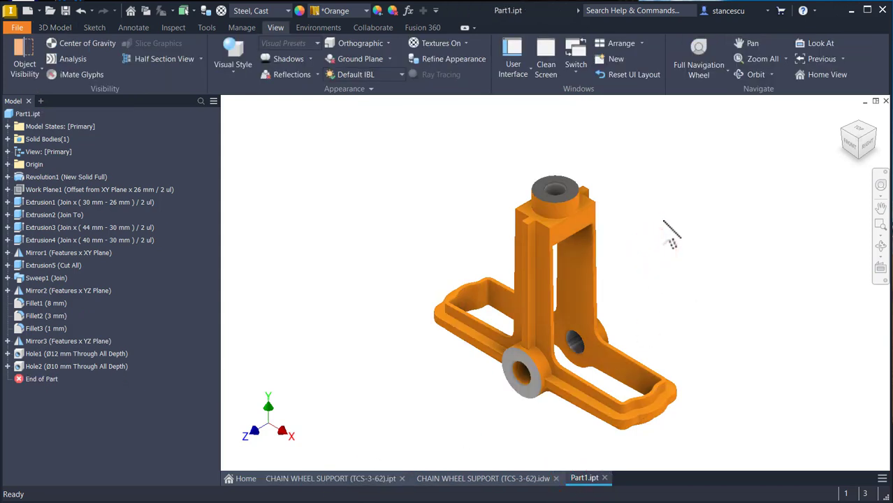